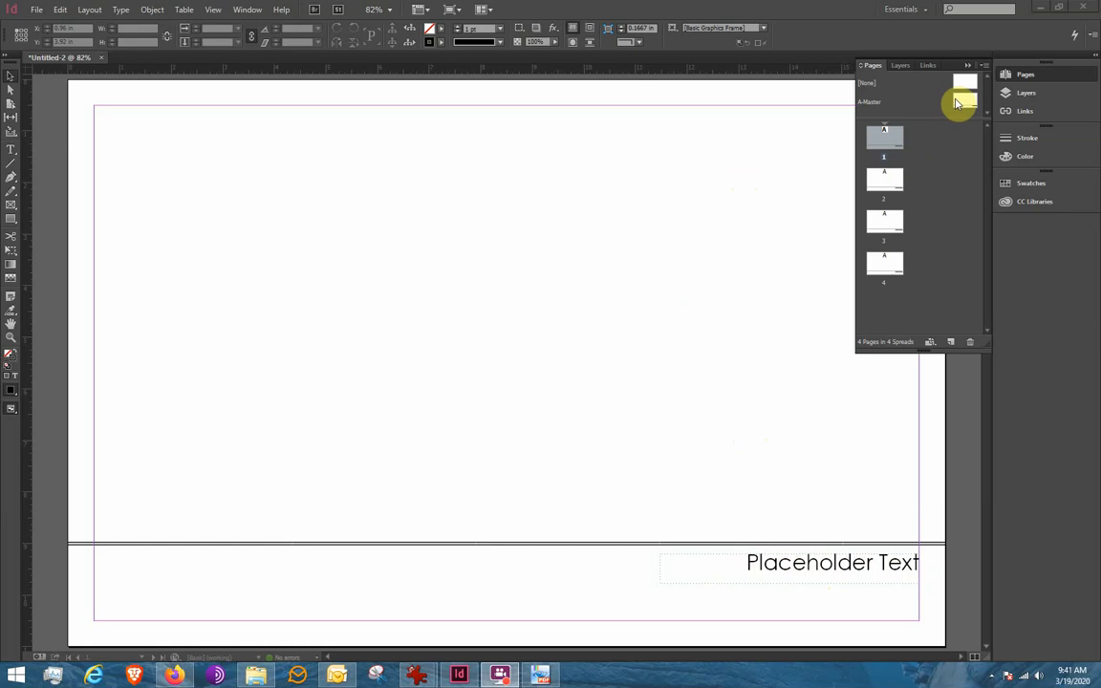
# - Draw an empty rectangular picture frame about 10.7 by 6.9 in on page 1, above the double line
pyautogui.doubleClick(895, 144)
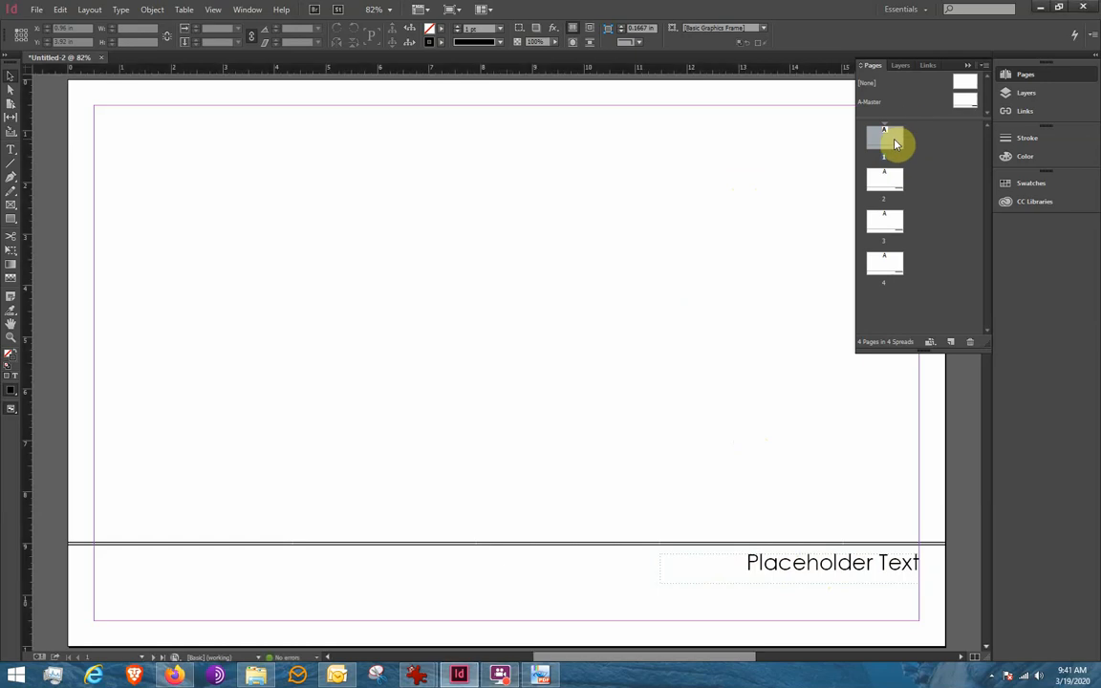
pyautogui.click(877, 144)
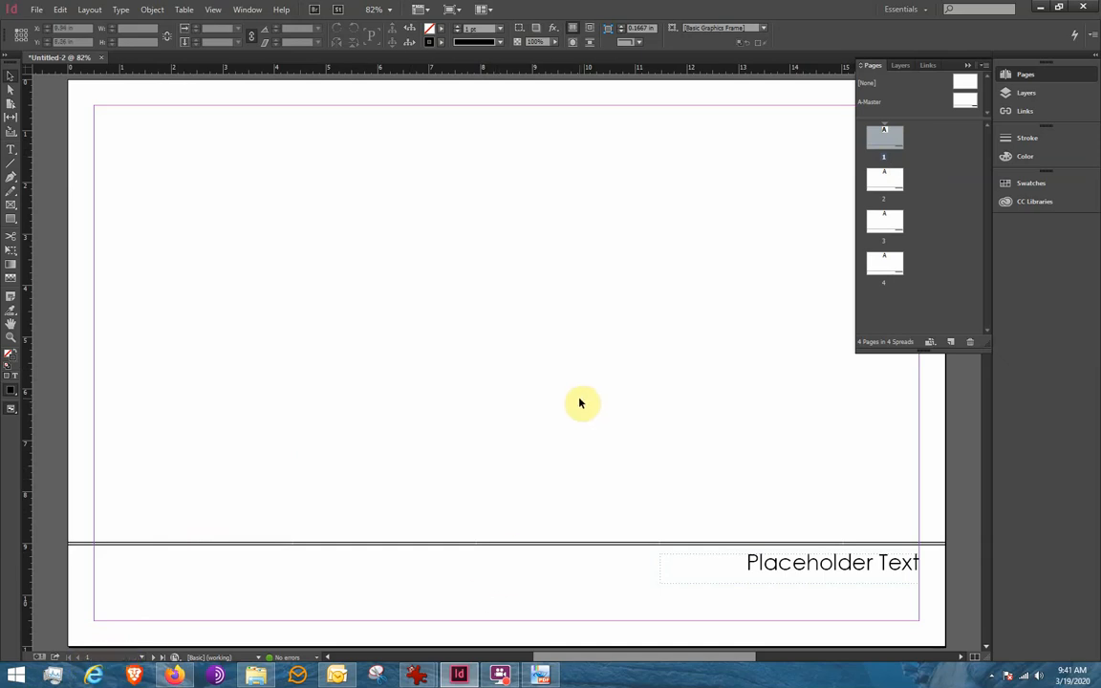
pyautogui.click(1029, 77)
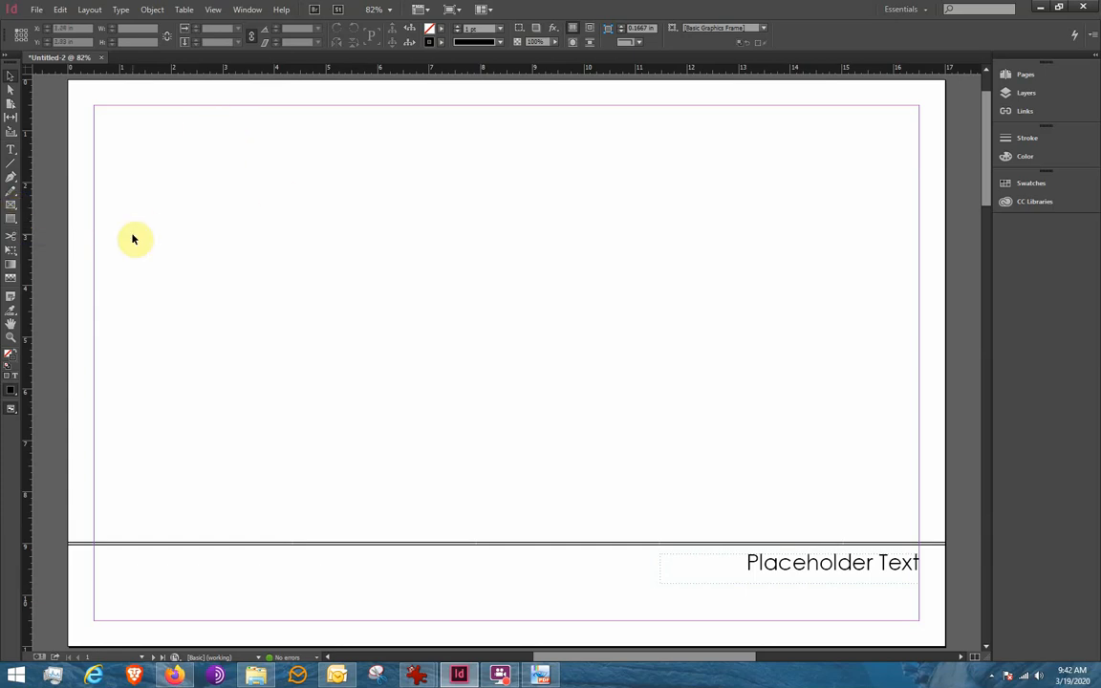
pyautogui.click(11, 206)
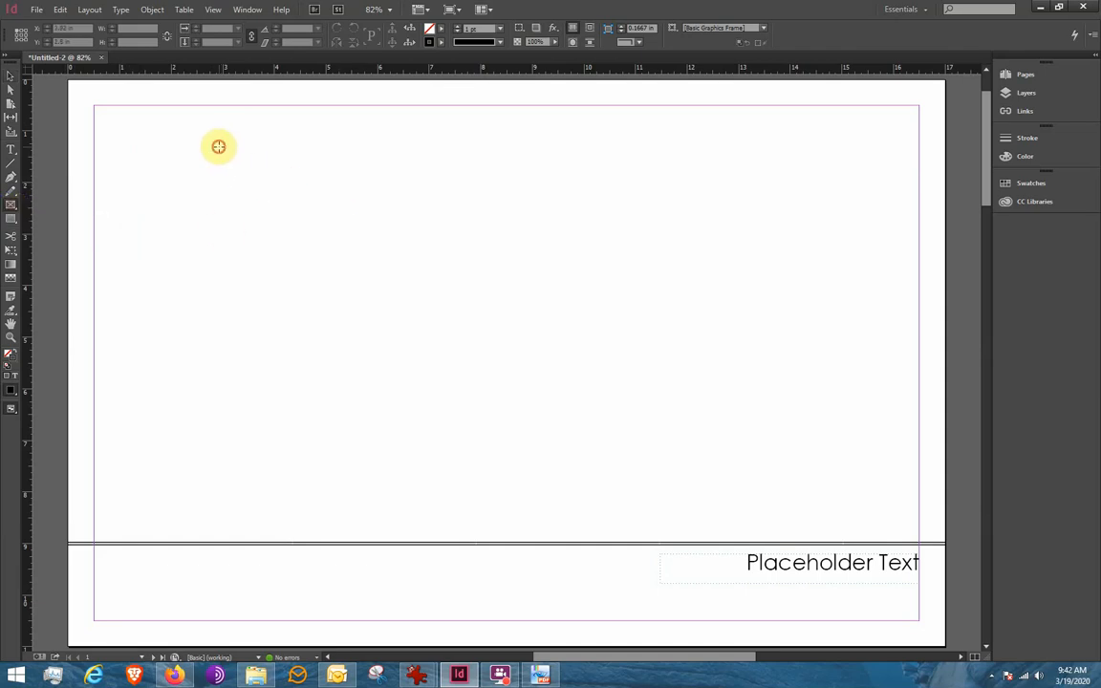
pyautogui.moveTo(219, 146); pyautogui.dragTo(770, 502)
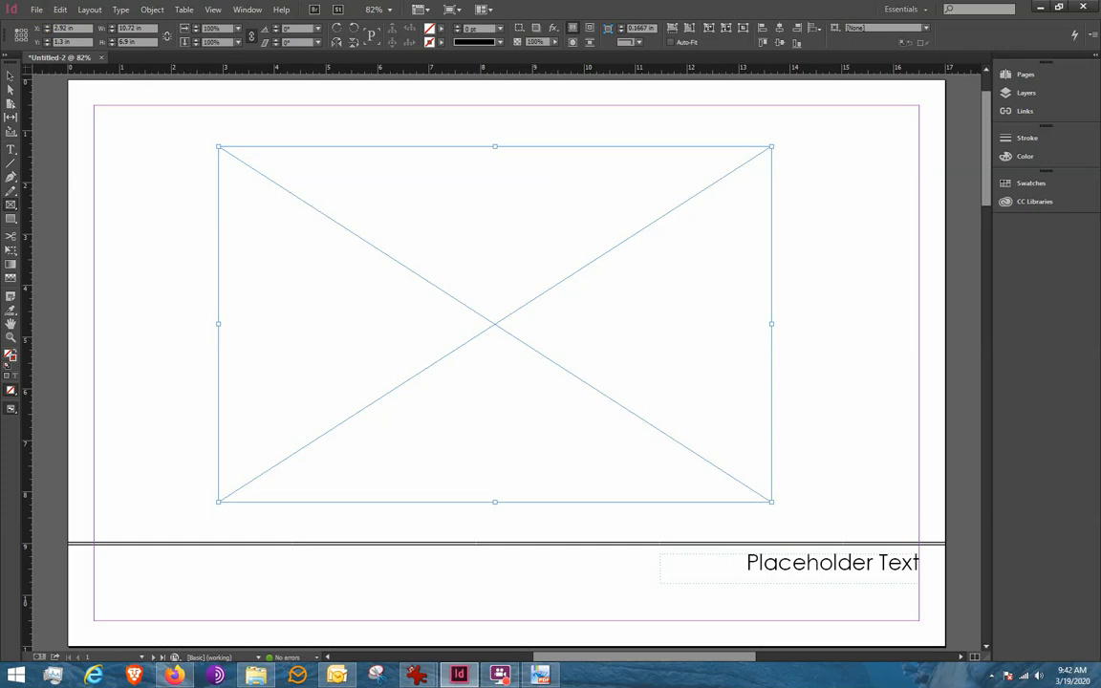
# - Preview beach dry brush filter.jpg and rocky beach.jpg from the Inspiration Photos folder at full size to compare their quality
pyautogui.moveTo(0, 116); pyautogui.dragTo(655, 112)
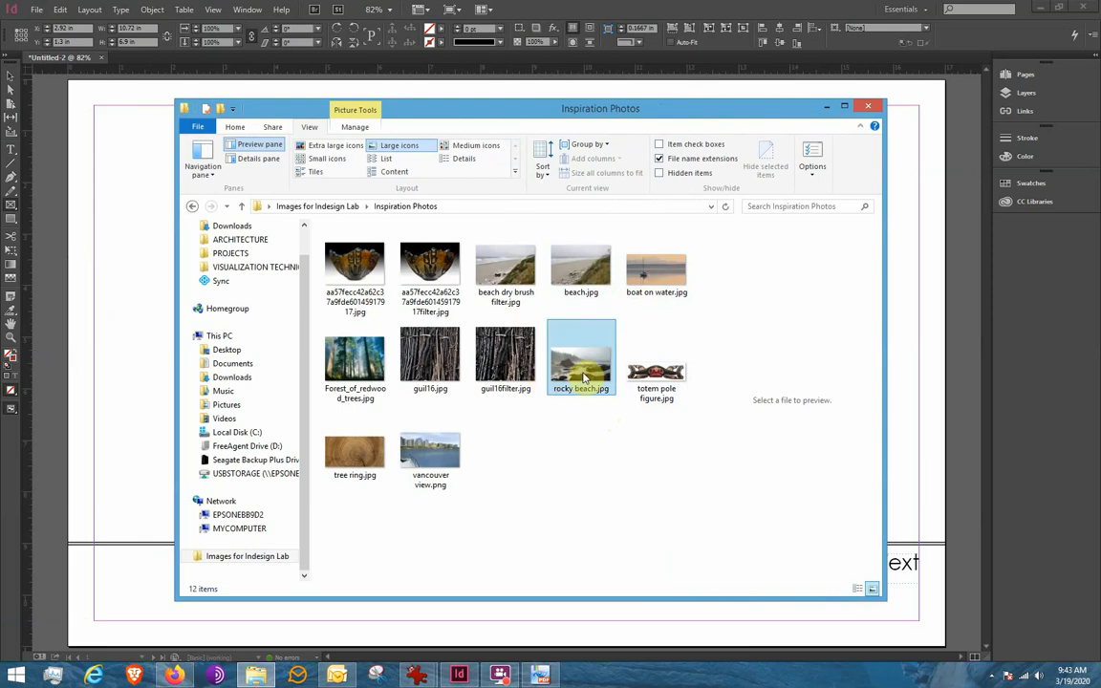
pyautogui.doubleClick(514, 275)
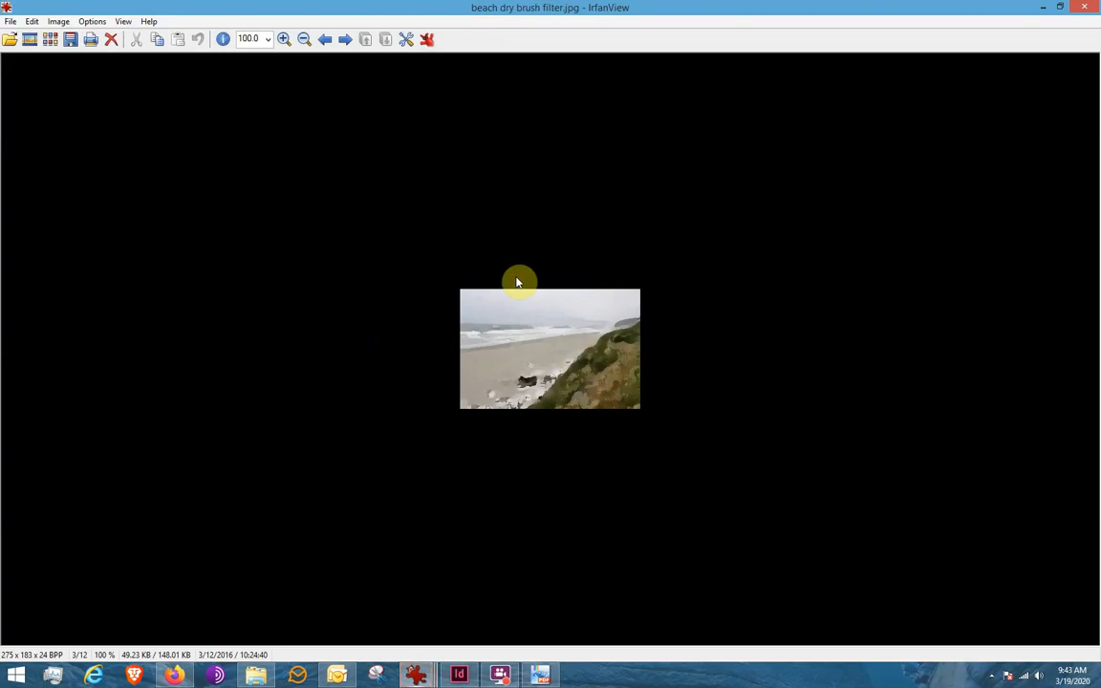
pyautogui.press('Escape')
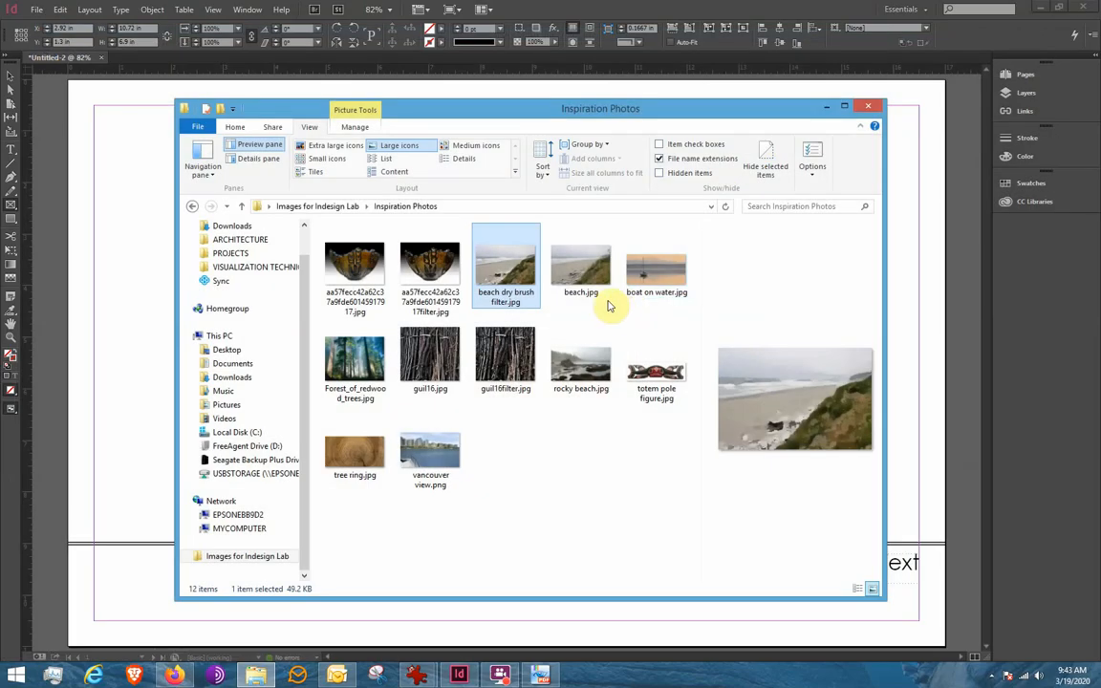
pyautogui.doubleClick(595, 375)
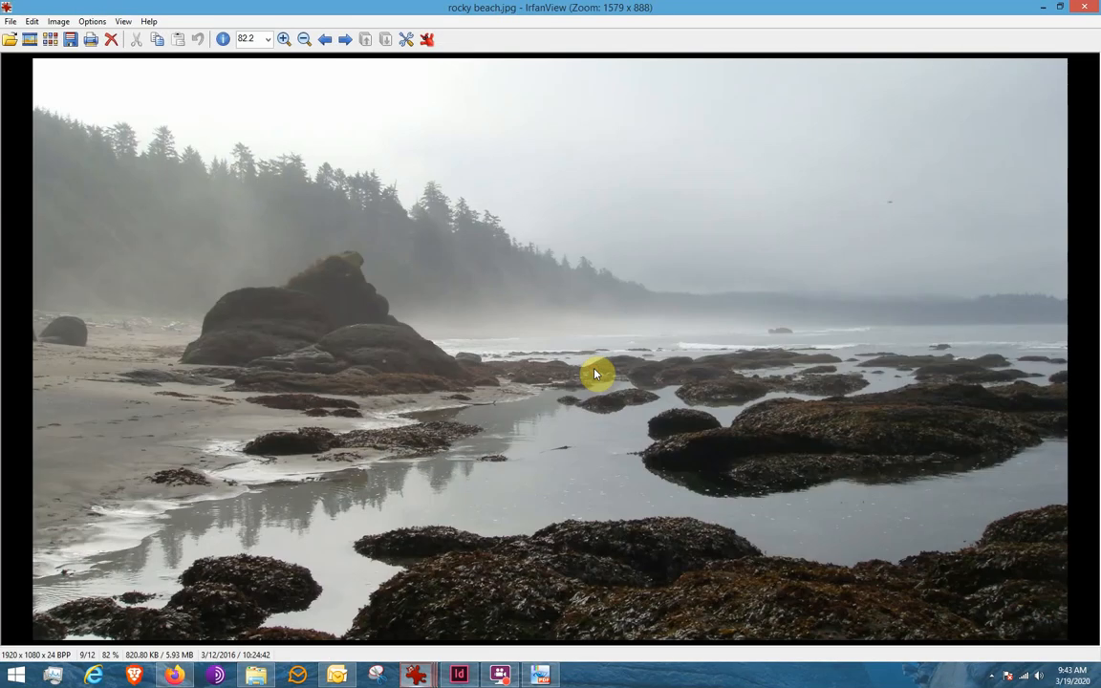
pyautogui.click(1085, 12)
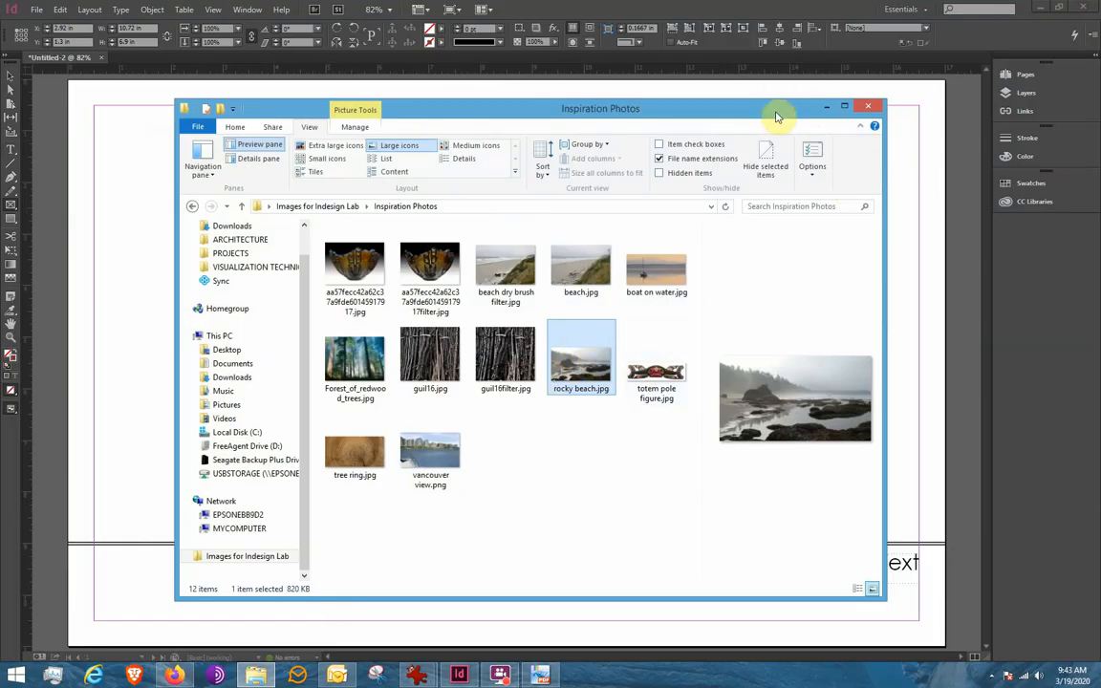
pyautogui.moveTo(776, 115); pyautogui.dragTo(168, 115)
pyautogui.click(172, 114)
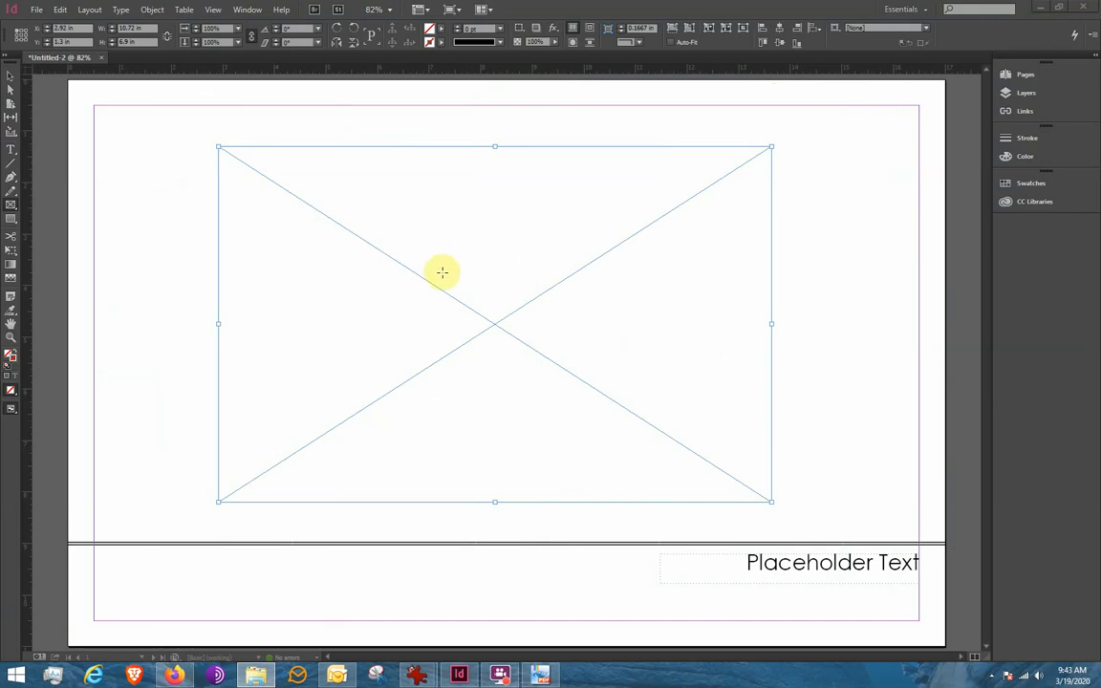
# - Place rocky beach.jpg from the Inspiration Photos folder into the selected frame
pyautogui.click(37, 12)
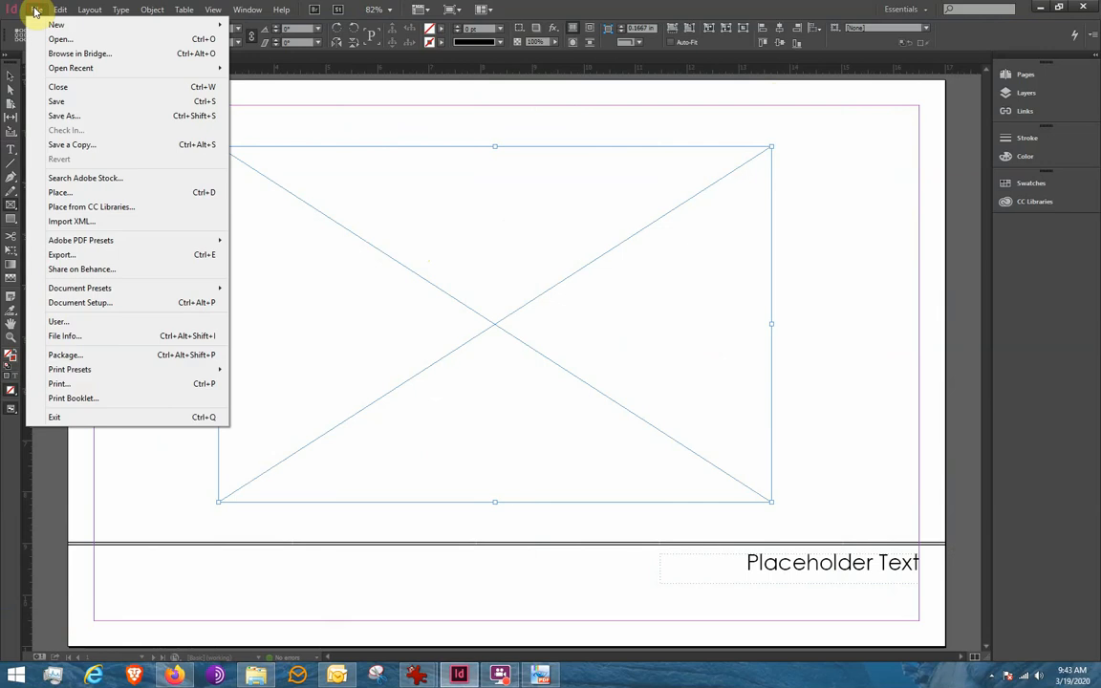
pyautogui.click(61, 192)
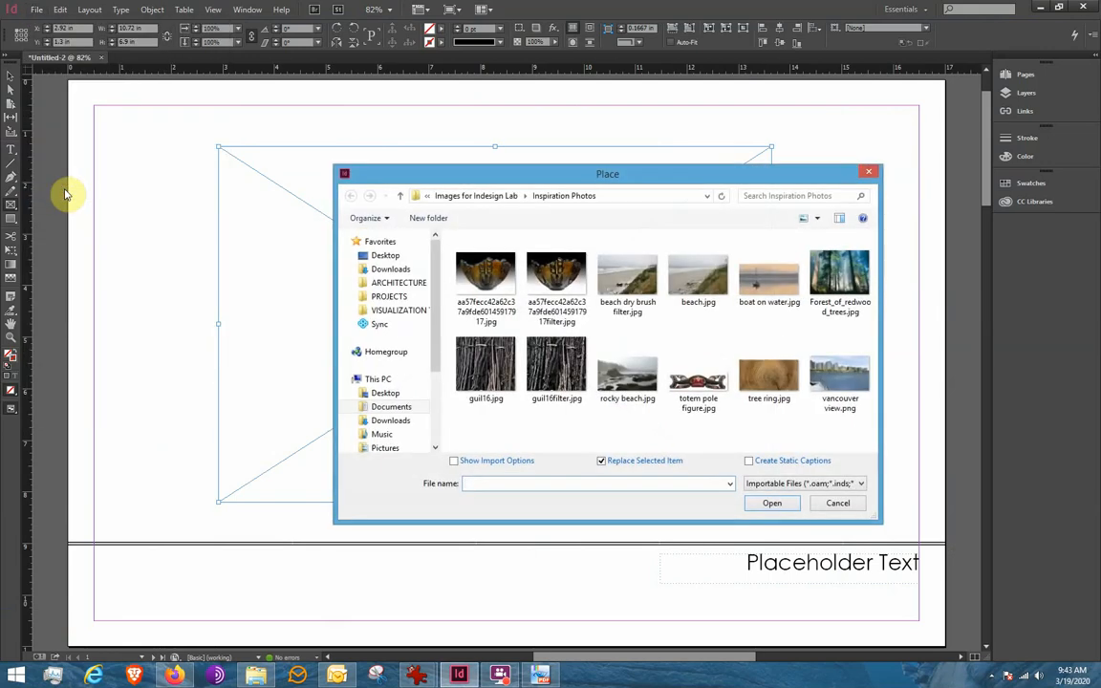
pyautogui.moveTo(635, 176); pyautogui.dragTo(517, 152)
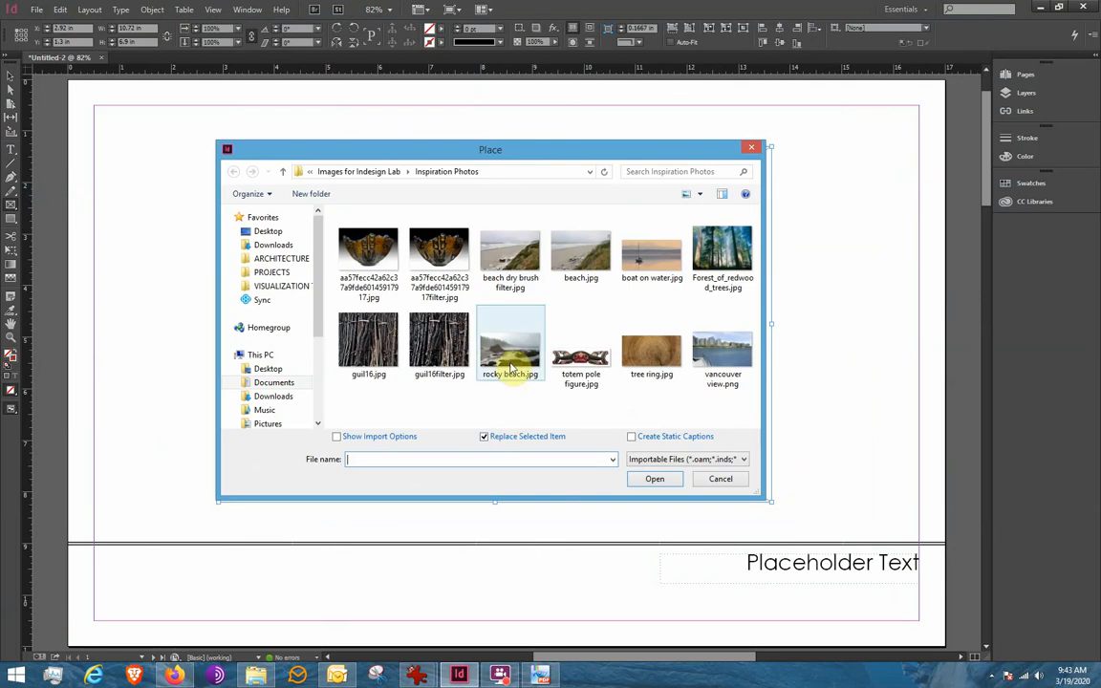
pyautogui.click(516, 364)
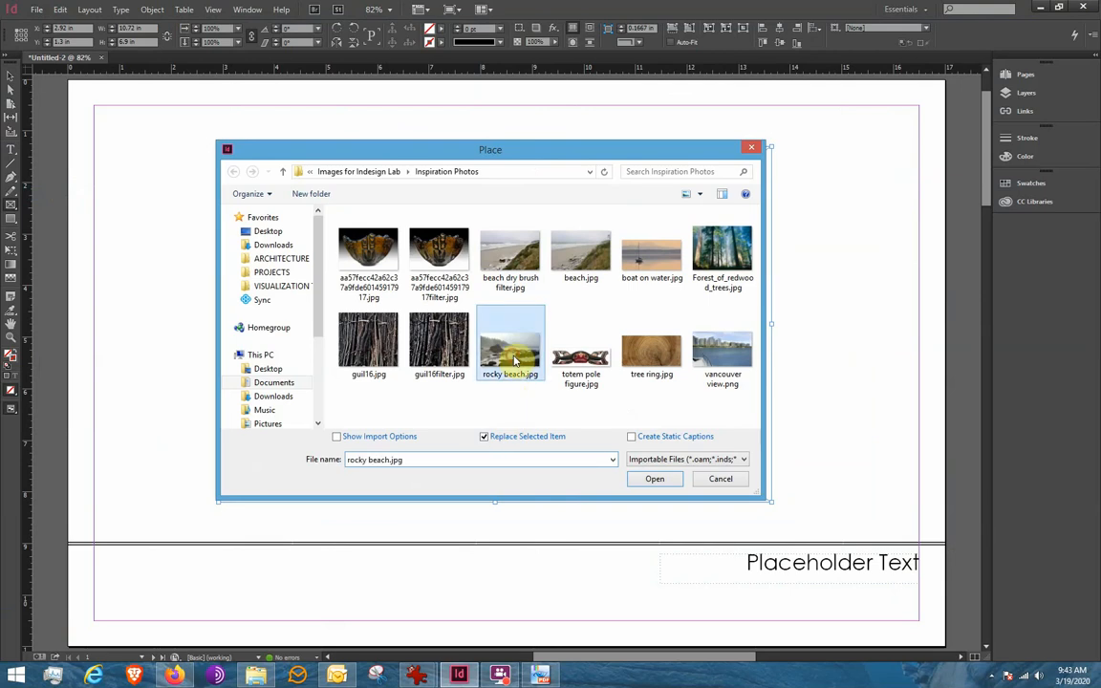
pyautogui.click(650, 480)
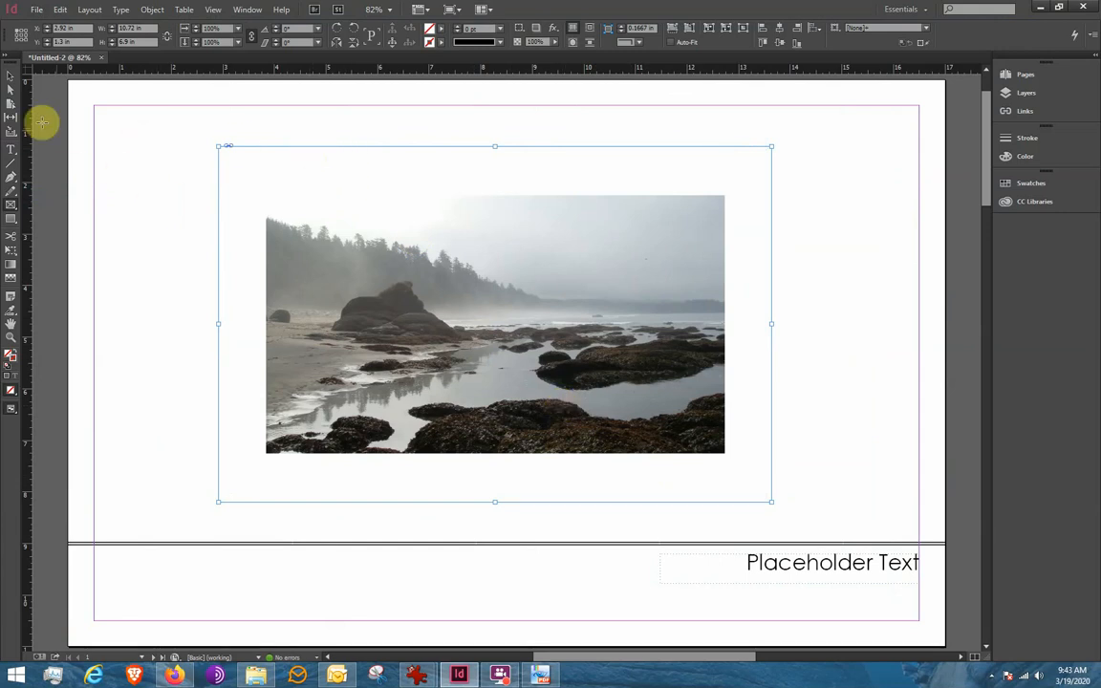
# - Move the picture frame with the Selection tool to about X 3.14 in, Y 1.35 in
pyautogui.click(10, 76)
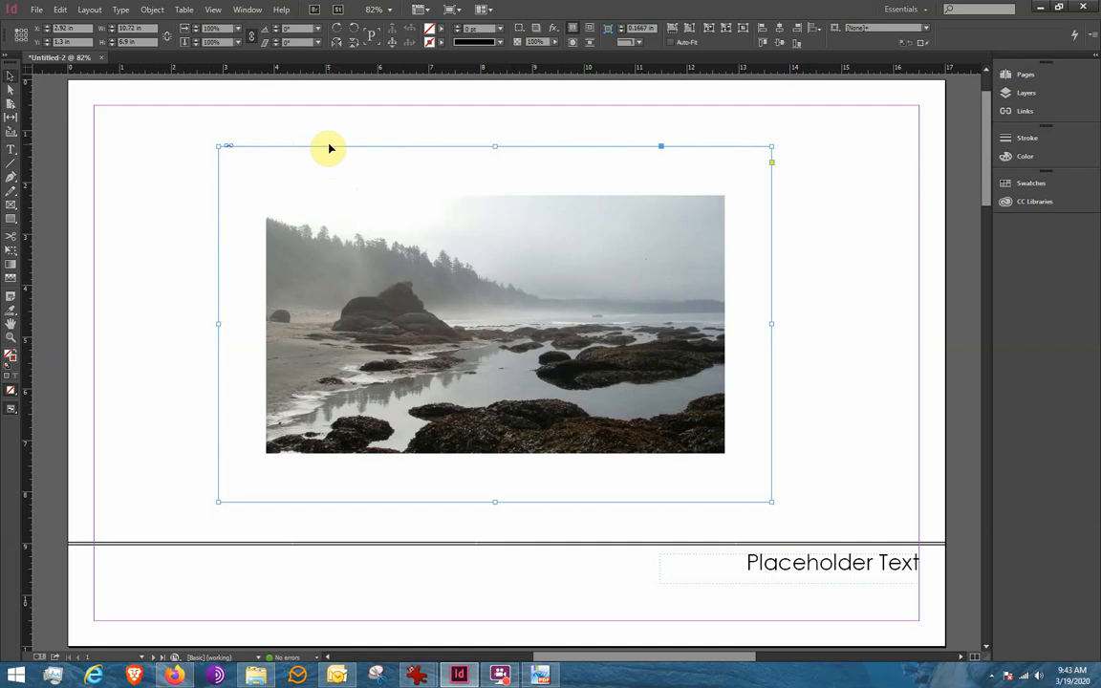
pyautogui.moveTo(366, 167); pyautogui.dragTo(392, 172)
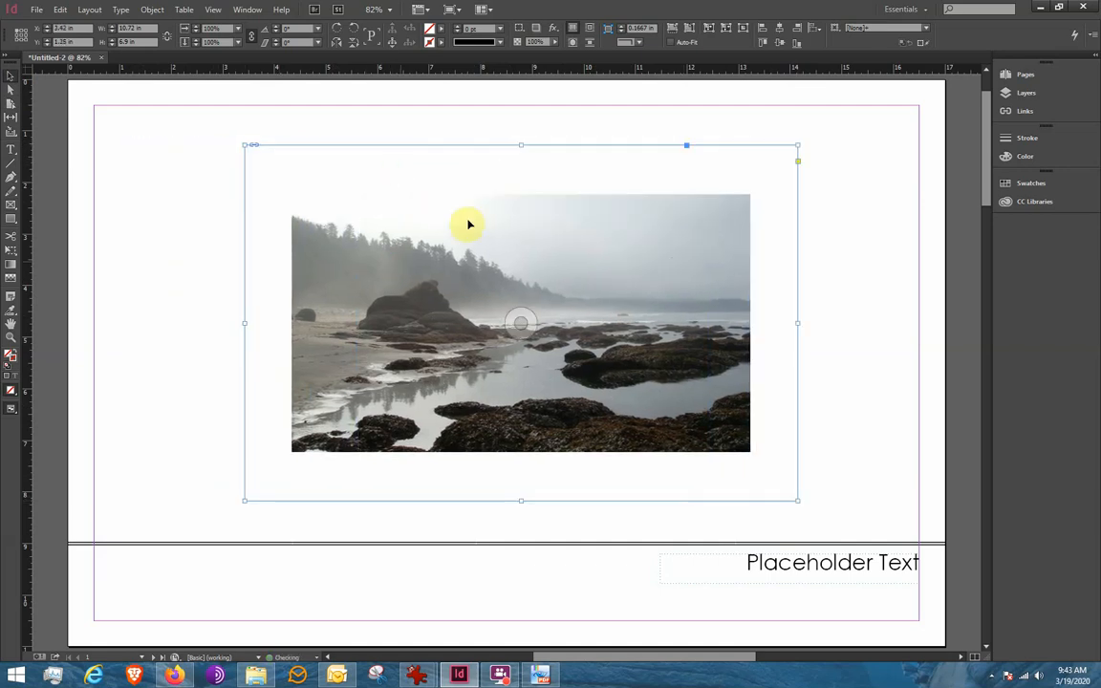
pyautogui.moveTo(508, 168)
pyautogui.mouseDown()
pyautogui.moveTo(518, 203)
pyautogui.moveTo(546, 188)
pyautogui.moveTo(525, 180)
pyautogui.mouseUp()
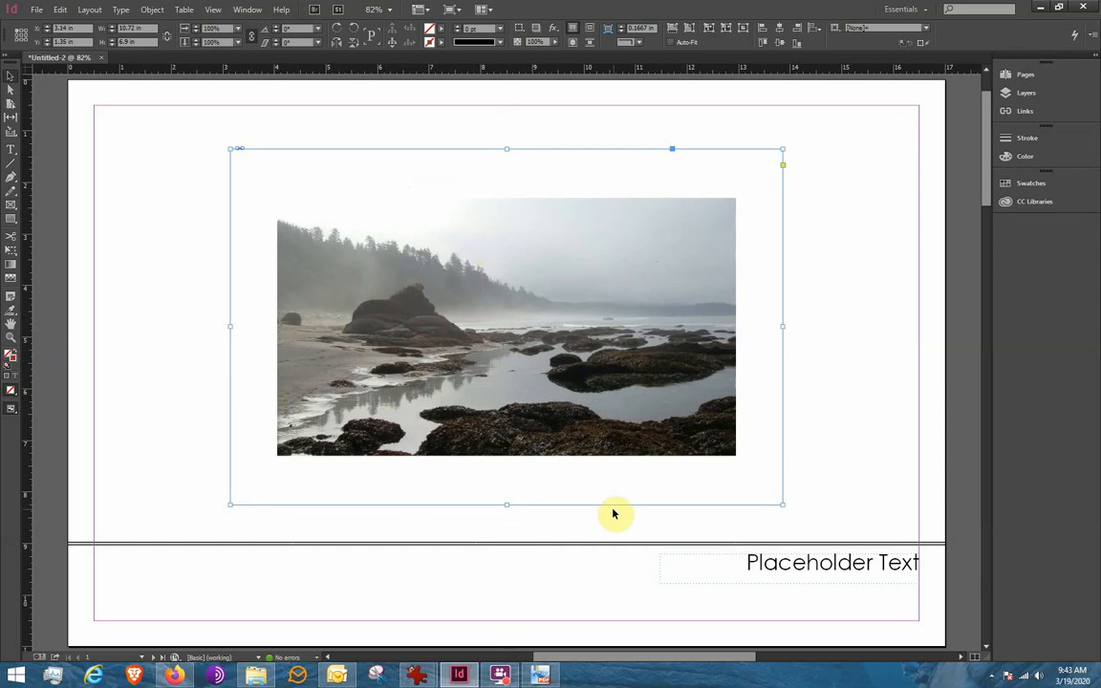
# - Fit the rocky beach image proportionally inside its frame with Fit Content Proportionally
pyautogui.rightClick(381, 315)
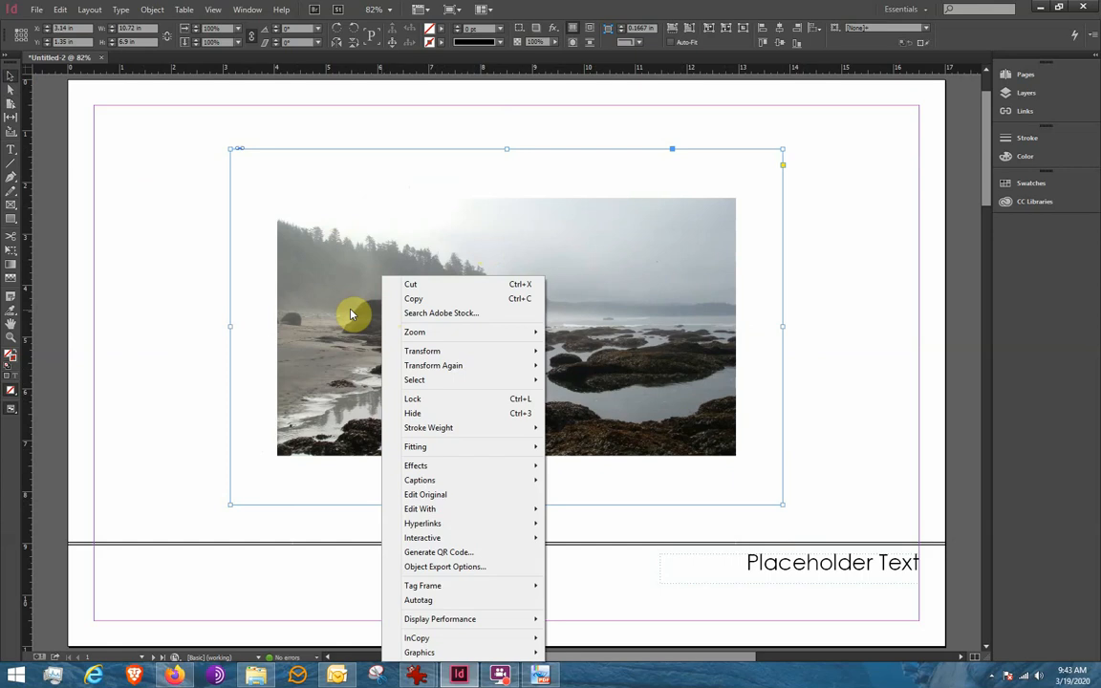
pyautogui.moveTo(423, 448)
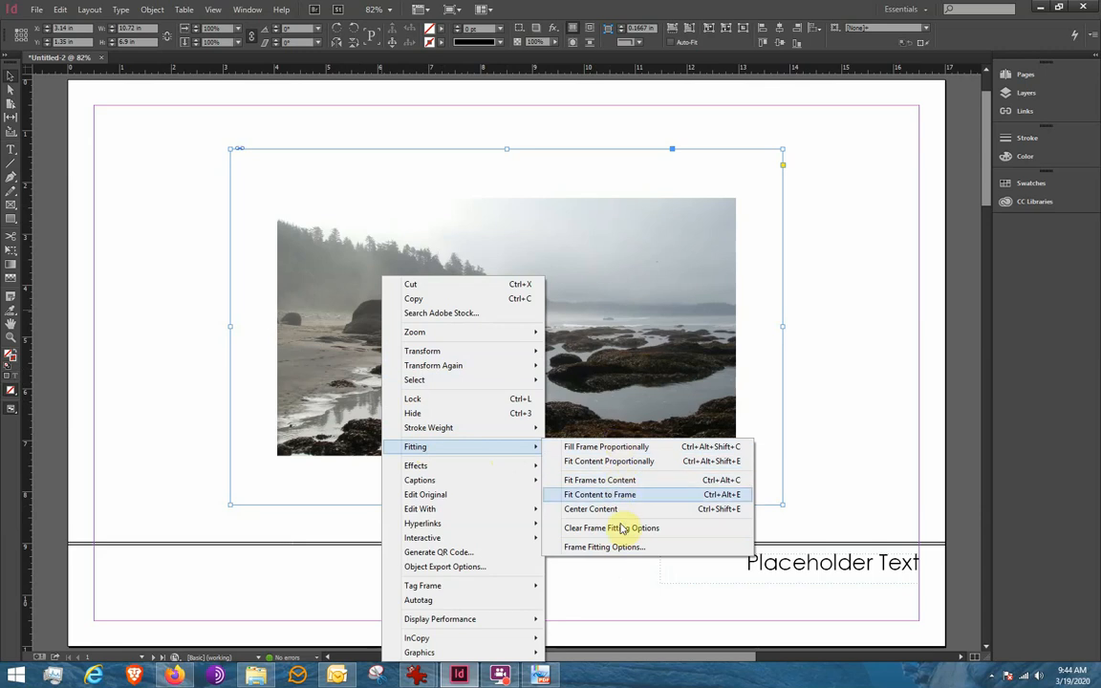
pyautogui.click(614, 462)
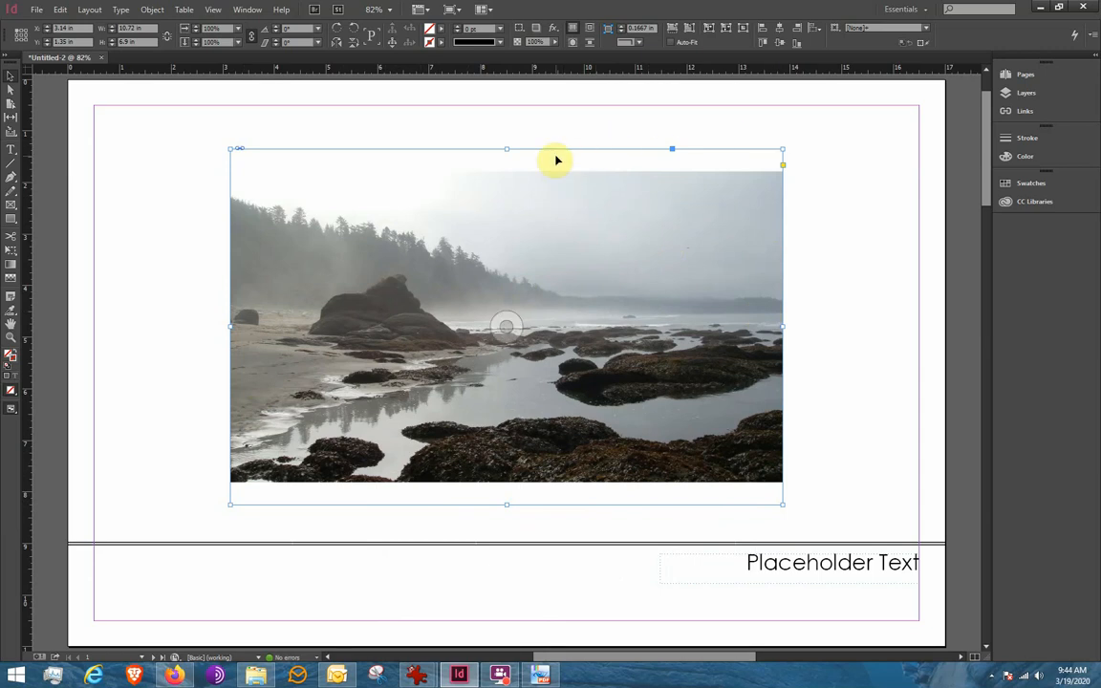
# - Apply Fill Frame Proportionally so the rocky beach image covers the whole frame
pyautogui.rightClick(539, 239)
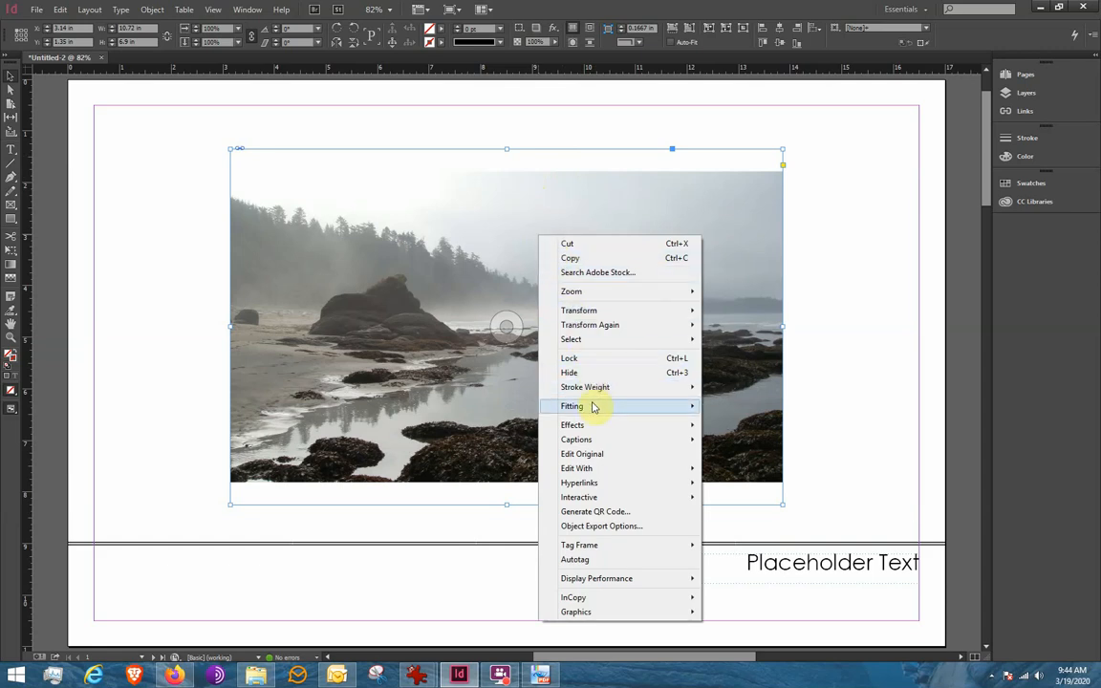
pyautogui.moveTo(593, 408)
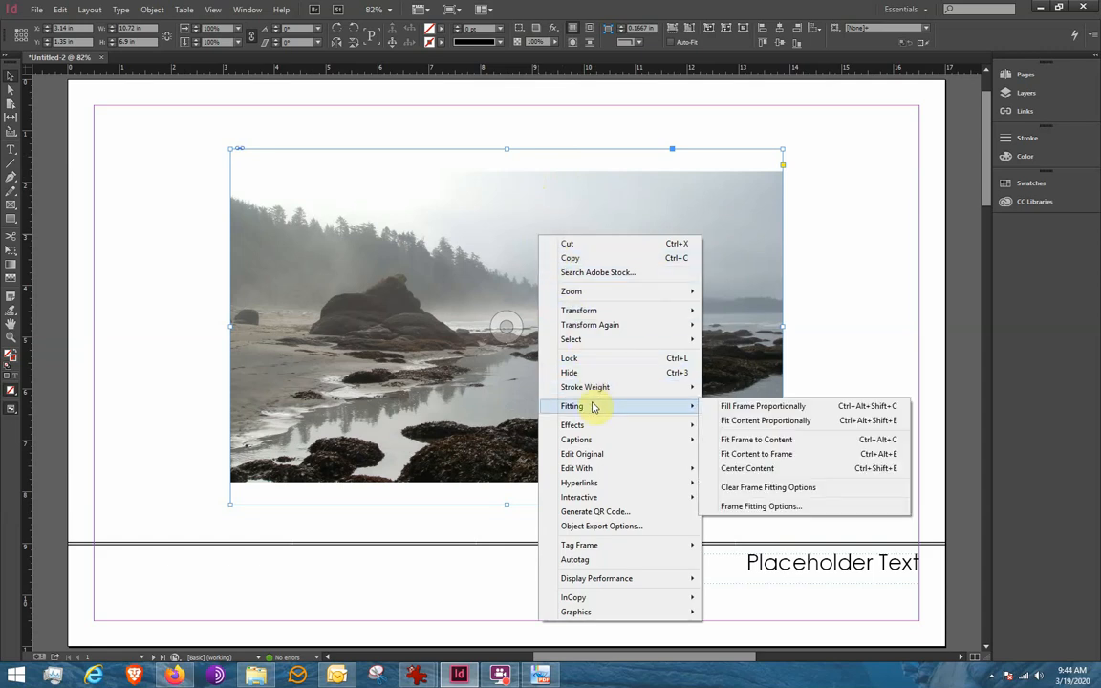
pyautogui.click(743, 407)
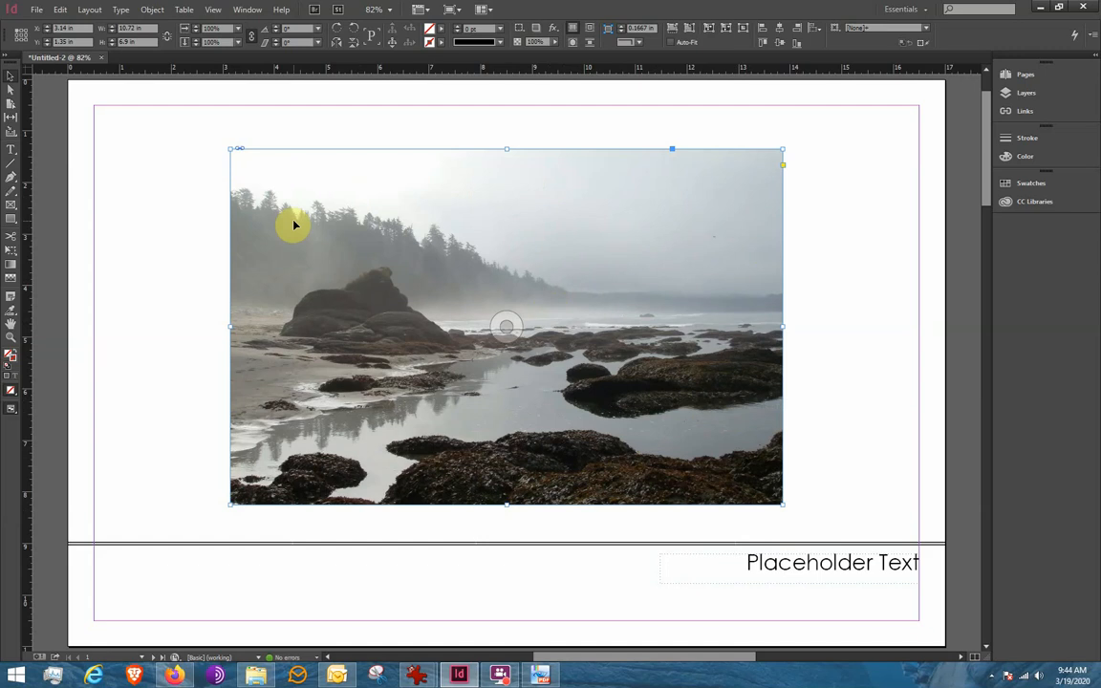
# - Try shifting the image sideways within its frame to change which part is cropped
pyautogui.click(356, 293)
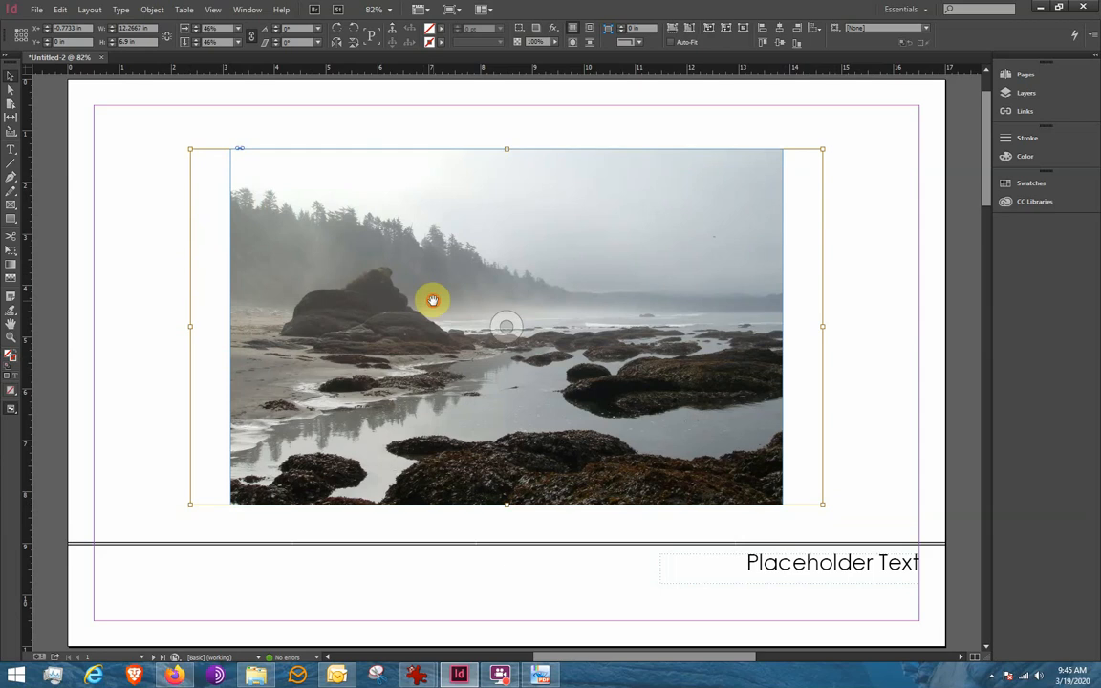
pyautogui.moveTo(430, 300); pyautogui.dragTo(468, 301)
pyautogui.moveTo(583, 282); pyautogui.dragTo(478, 274)
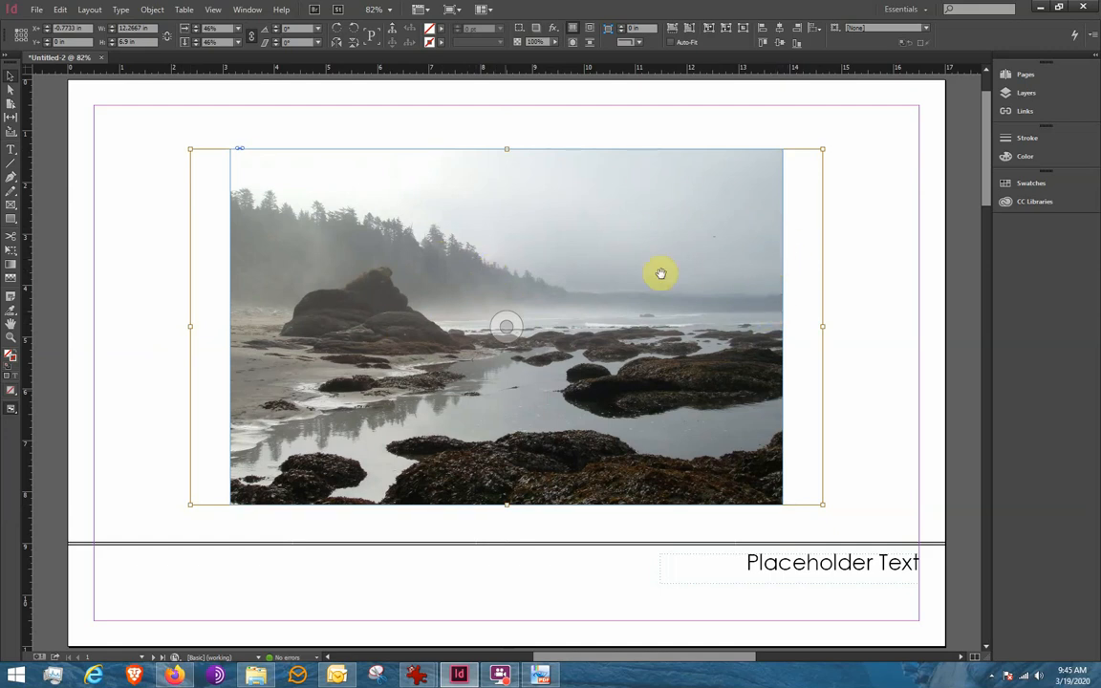
pyautogui.press('Escape')
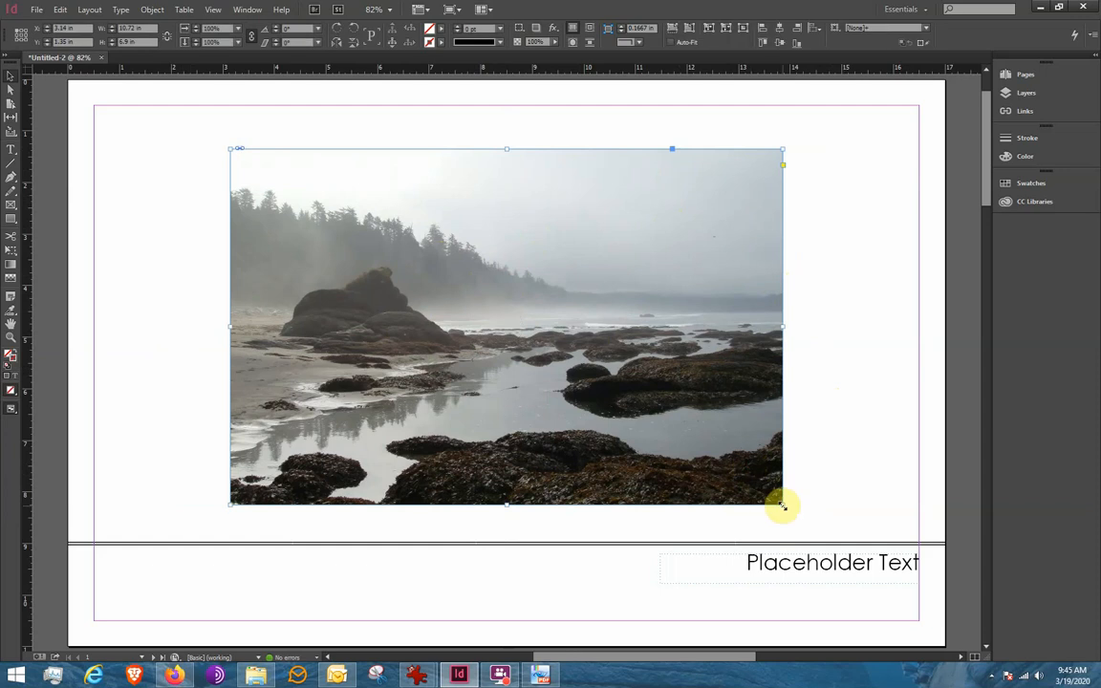
# - Enlarge the picture frame from its corners to about 13.96 by 7.6 in, at about X 1.56 in, Y 1.06 in
pyautogui.moveTo(782, 505); pyautogui.dragTo(847, 526)
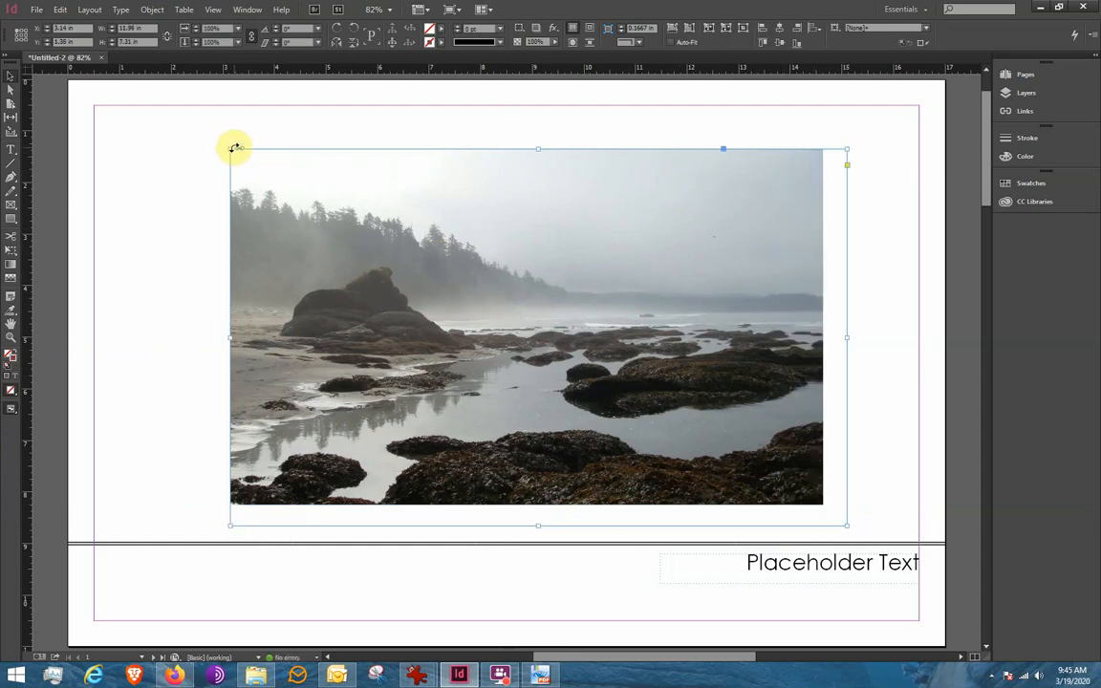
pyautogui.moveTo(230, 148); pyautogui.dragTo(149, 128)
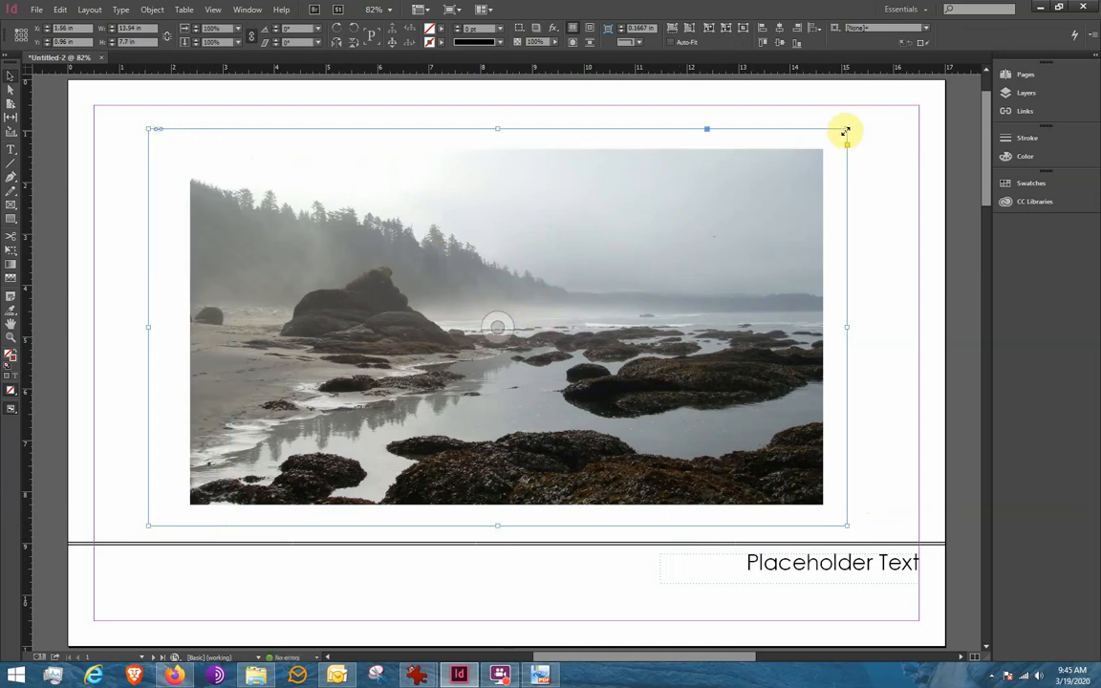
pyautogui.moveTo(847, 129); pyautogui.dragTo(868, 134)
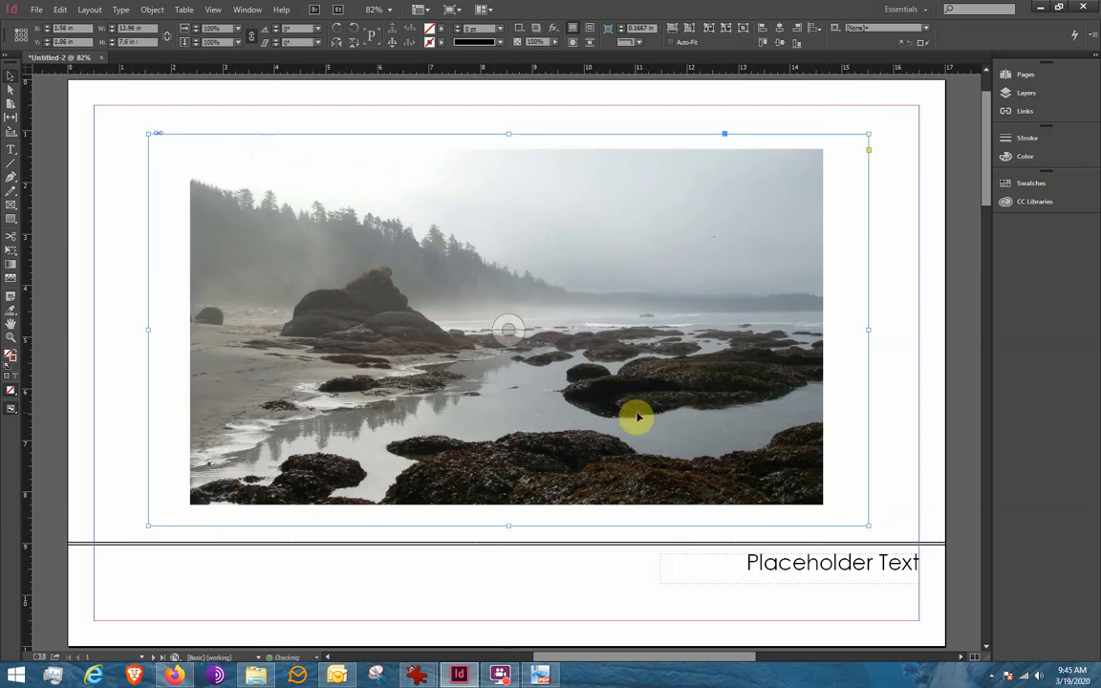
# - Fill the enlarged frame proportionally with the rocky beach image and select the image content inside the frame
pyautogui.rightClick(419, 298)
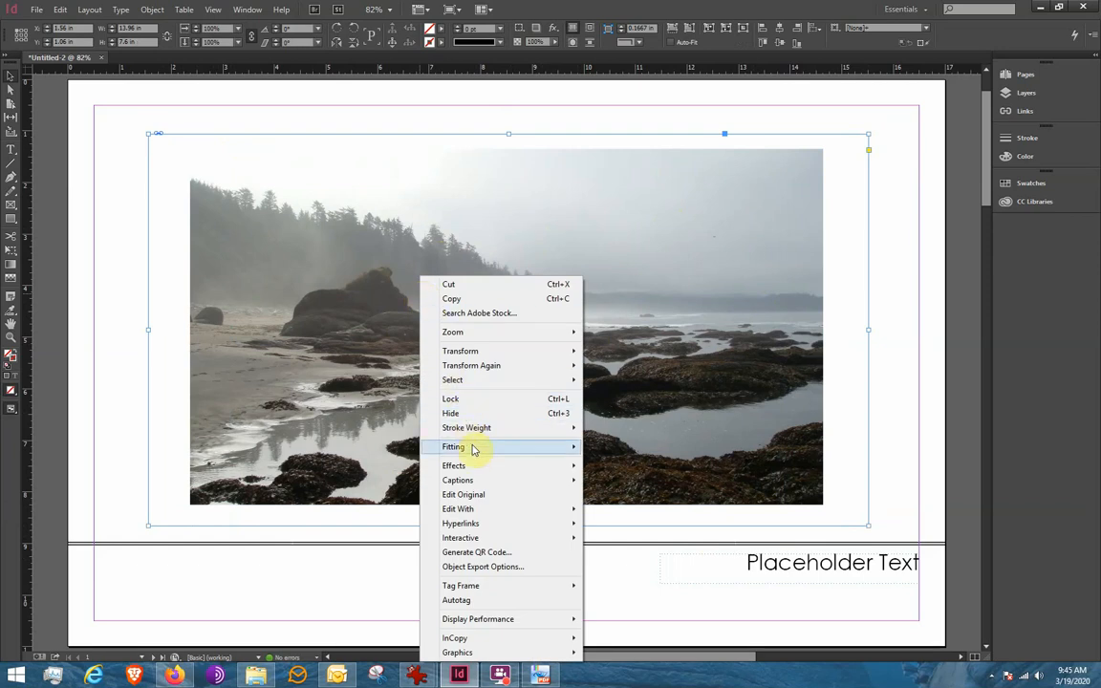
pyautogui.moveTo(474, 450)
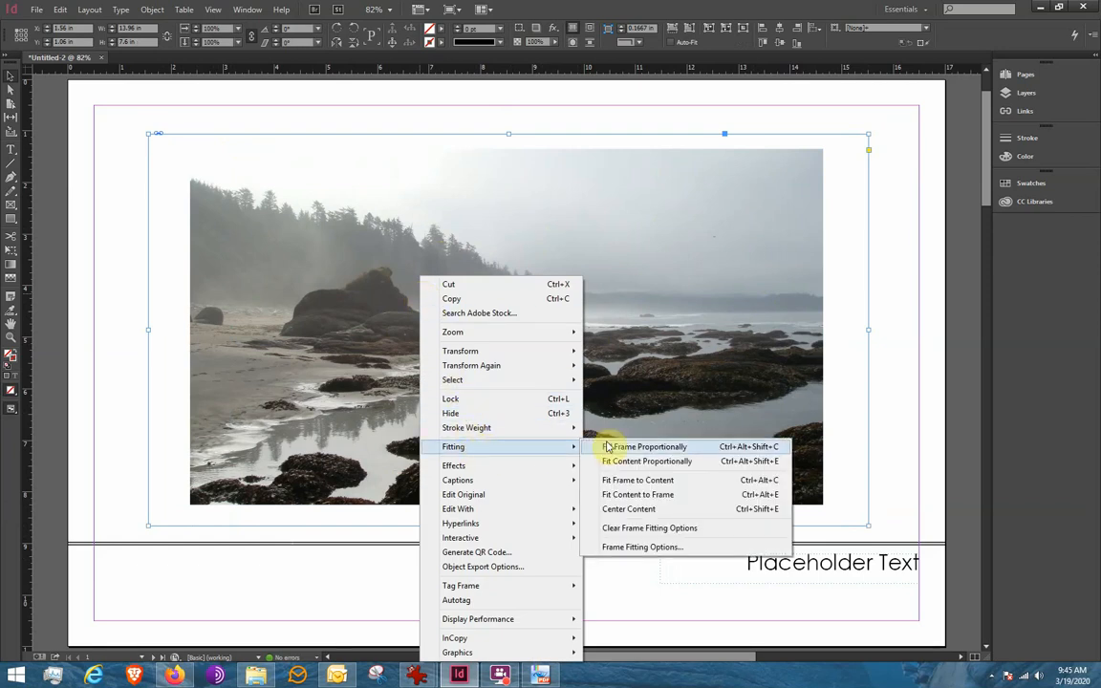
pyautogui.click(608, 447)
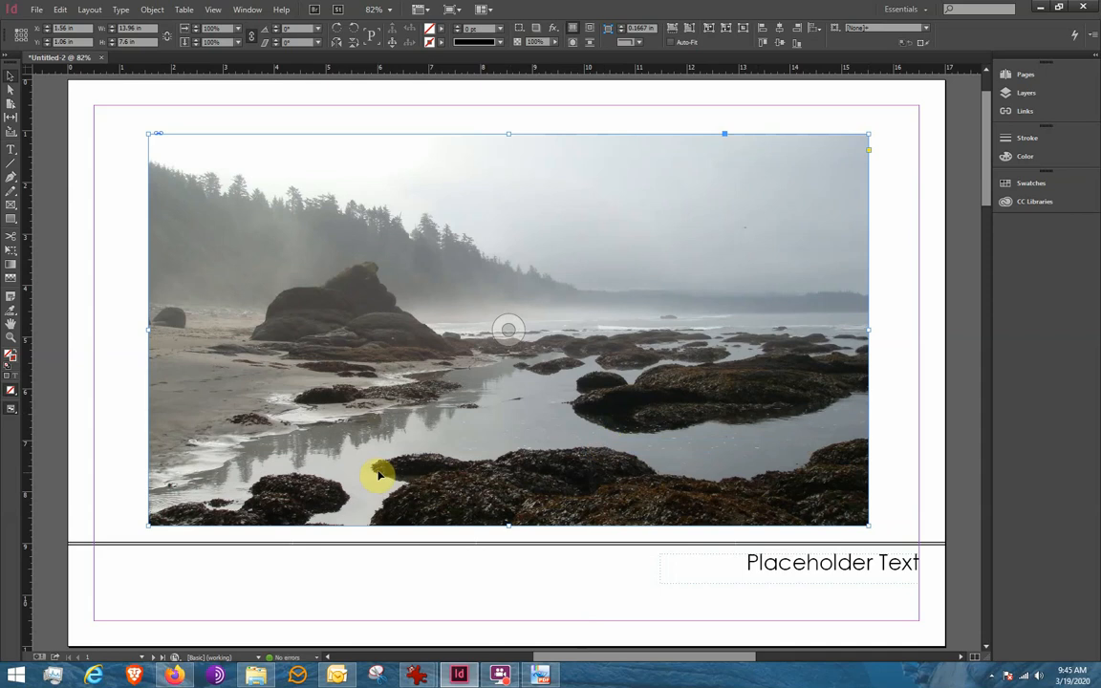
pyautogui.doubleClick(405, 329)
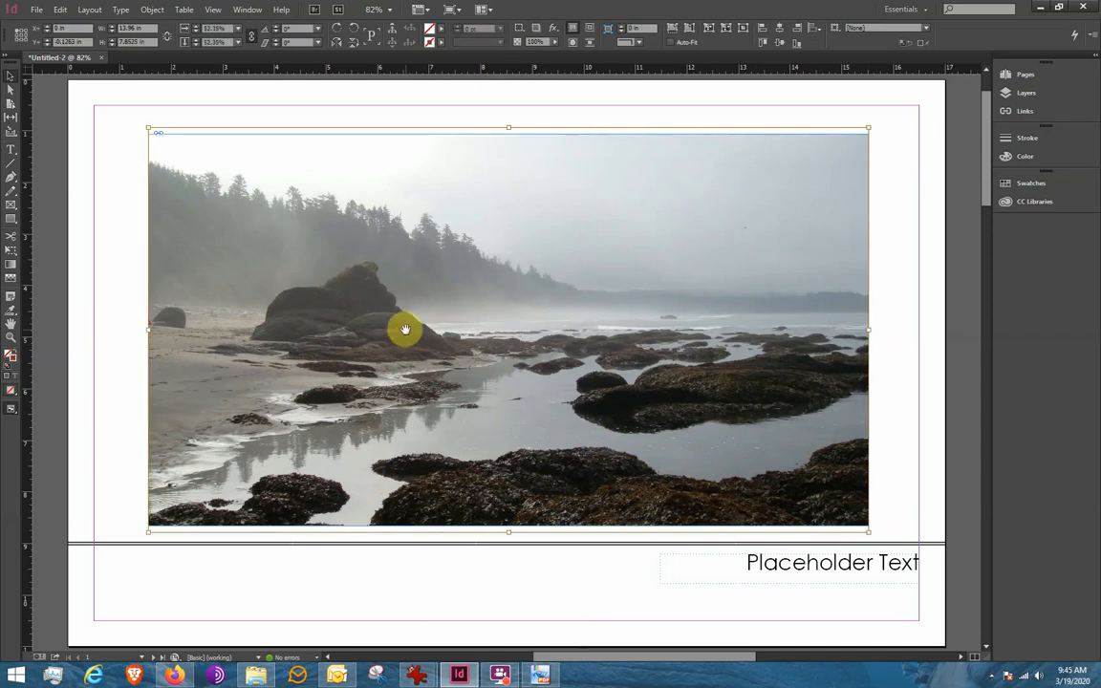
# - Deselect the photo and draw a text frame about 5.92 by 1.14 in over the dark foreground rocks of the image
pyautogui.click(117, 279)
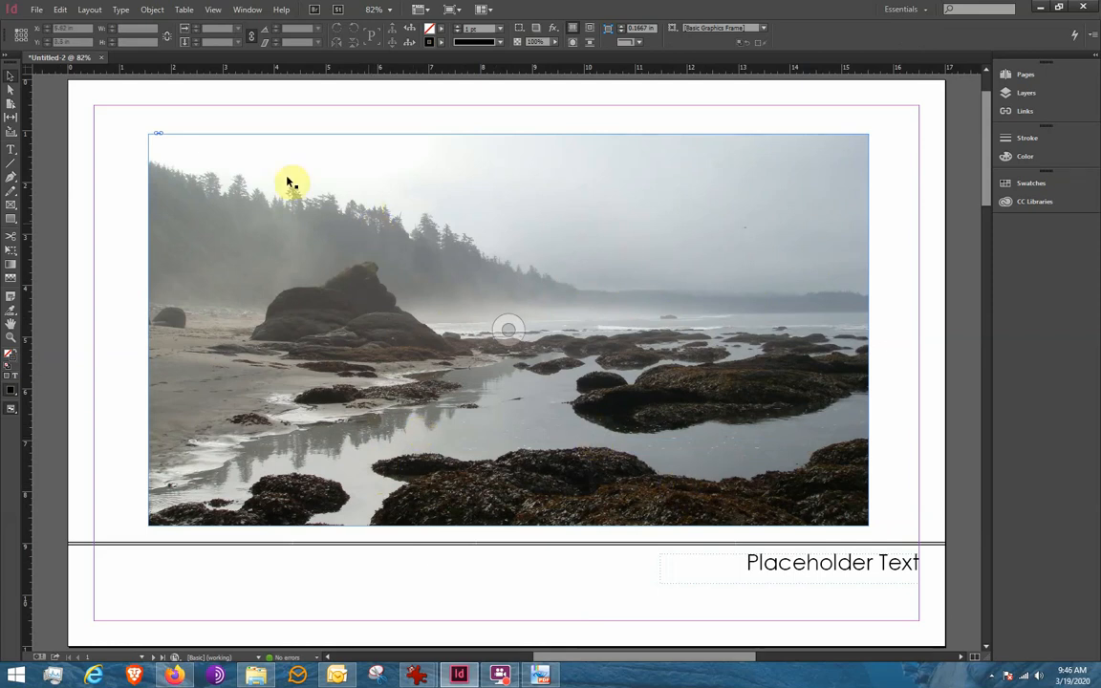
pyautogui.click(11, 149)
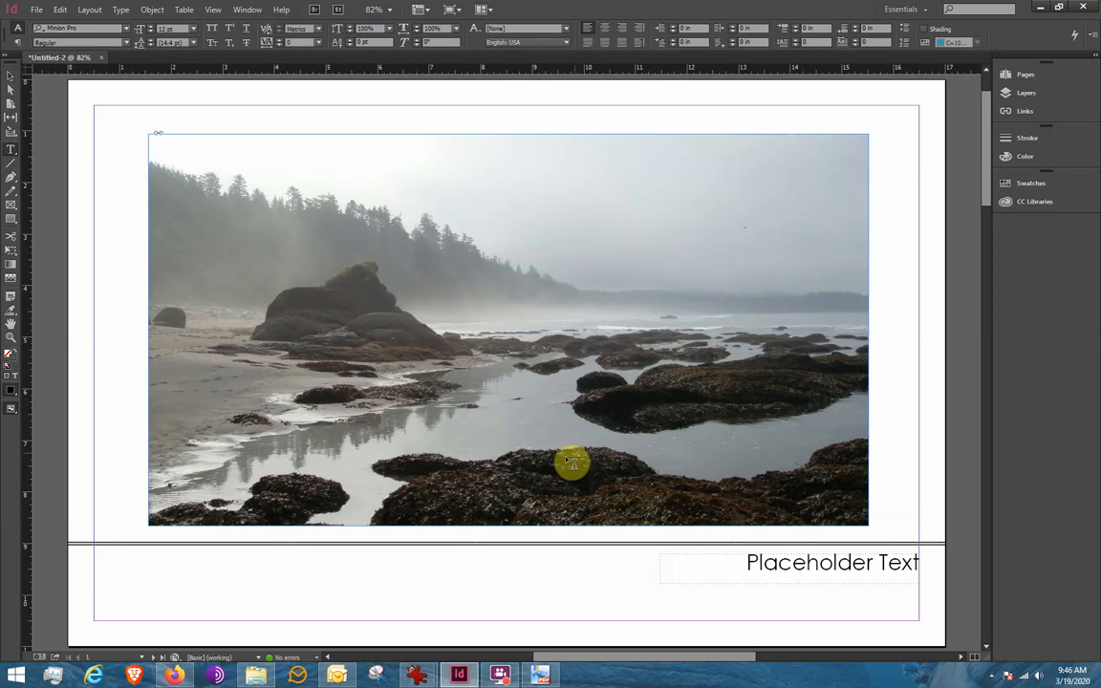
pyautogui.moveTo(518, 457); pyautogui.dragTo(823, 516)
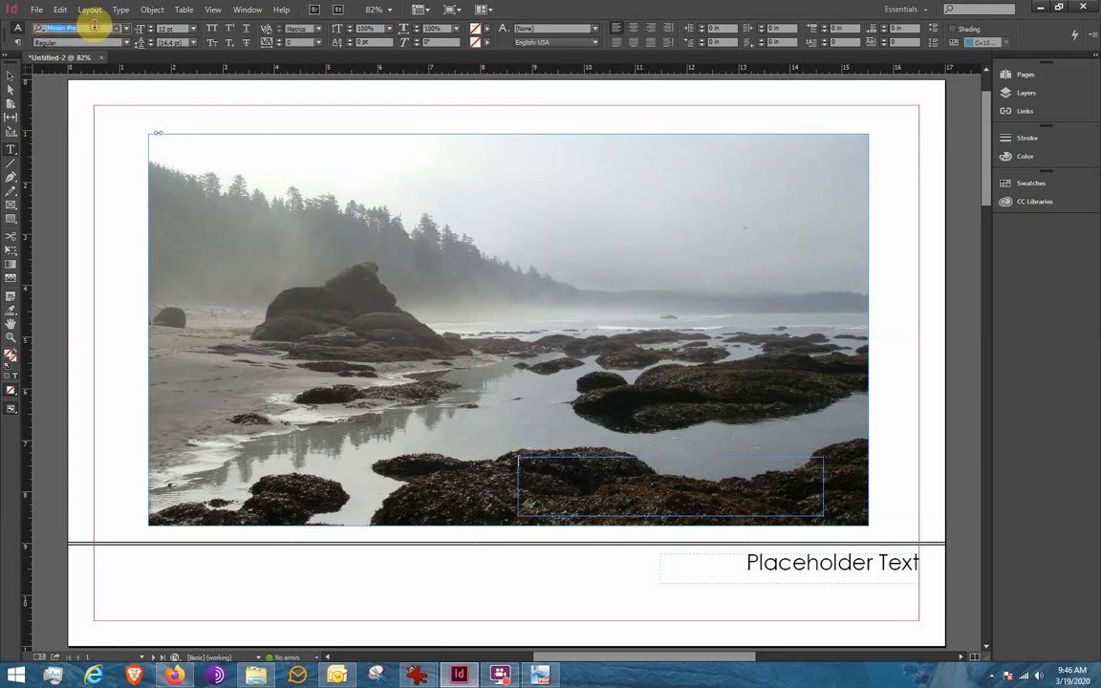
# - Set the new frame's text to Century Gothic Regular, 30 pt, and enter the client's surname followed by "Residence" as the title
pyautogui.click(126, 29)
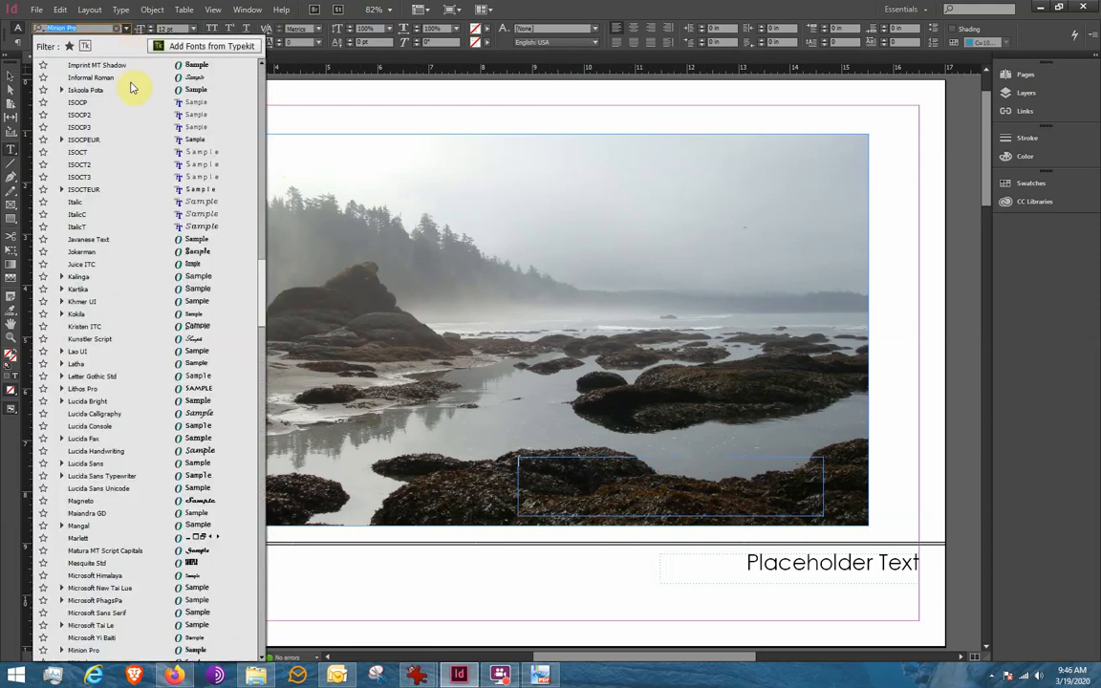
pyautogui.scroll(-3, 138, 394)
pyautogui.scroll(-5, 139, 394)
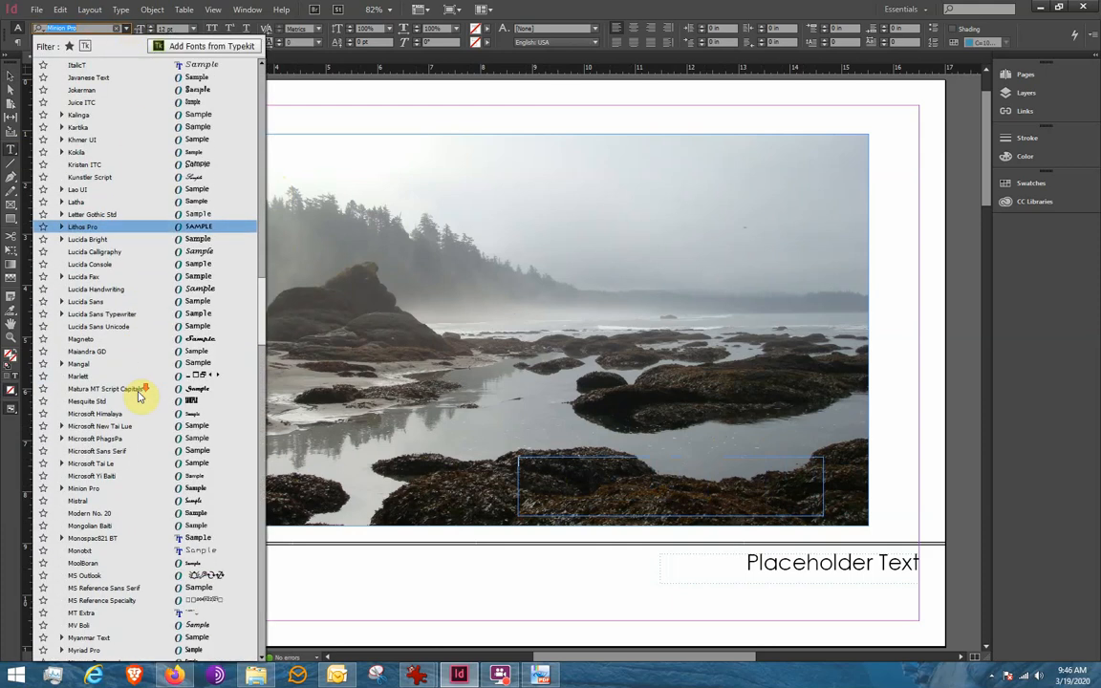
pyautogui.scroll(4, 139, 394)
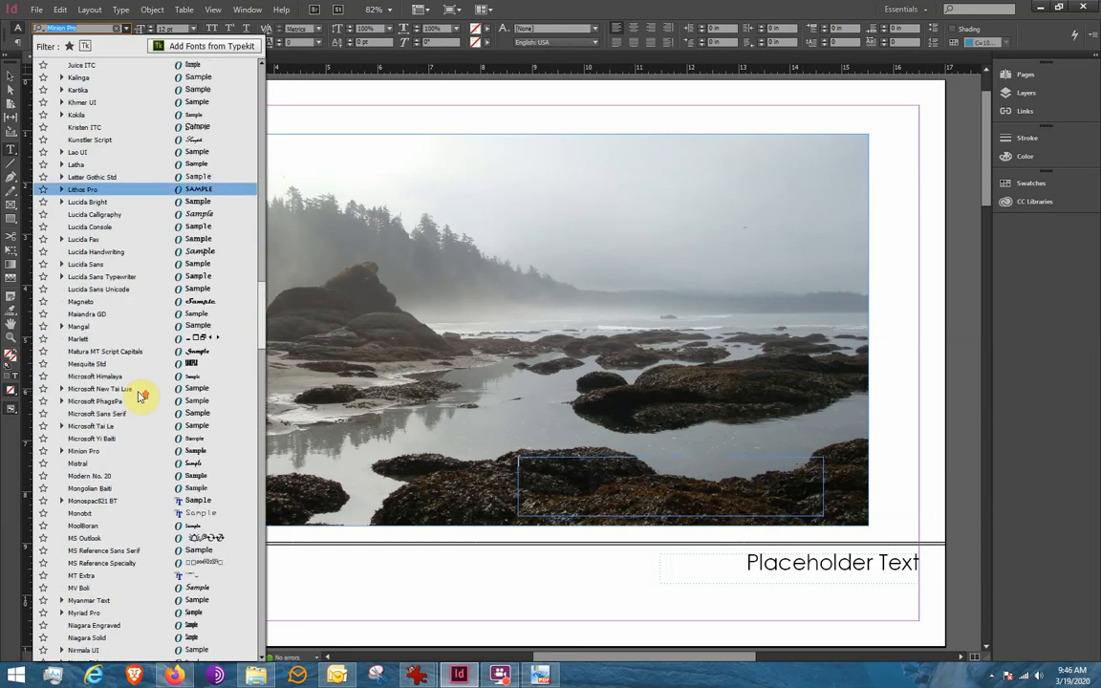
pyautogui.write('cen')
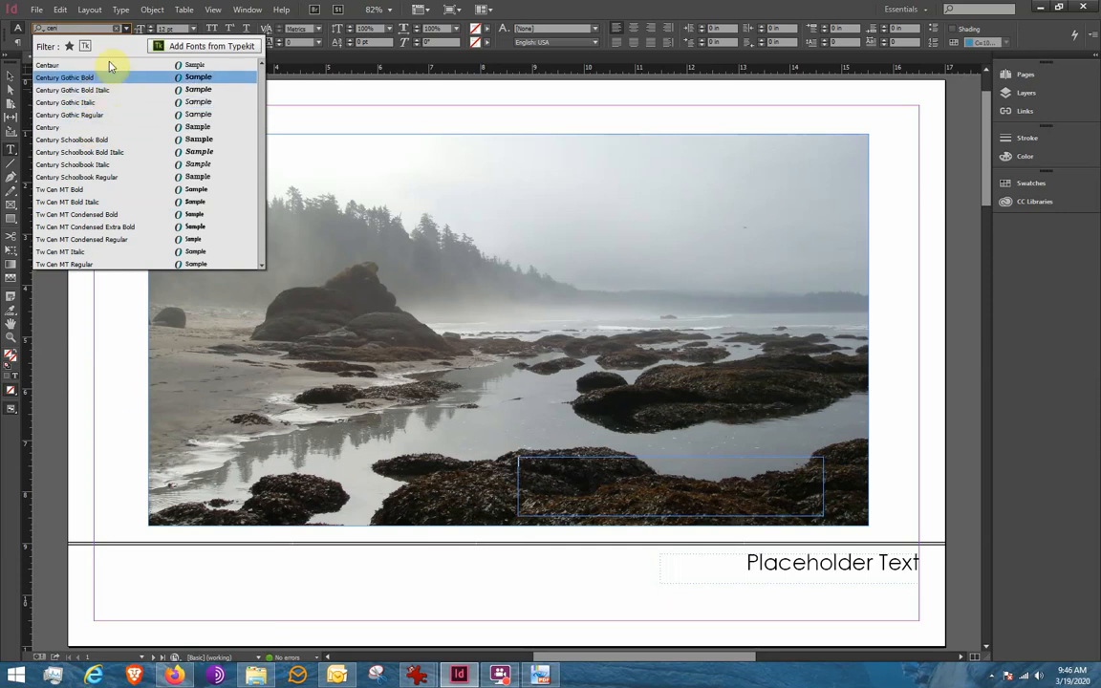
pyautogui.click(118, 115)
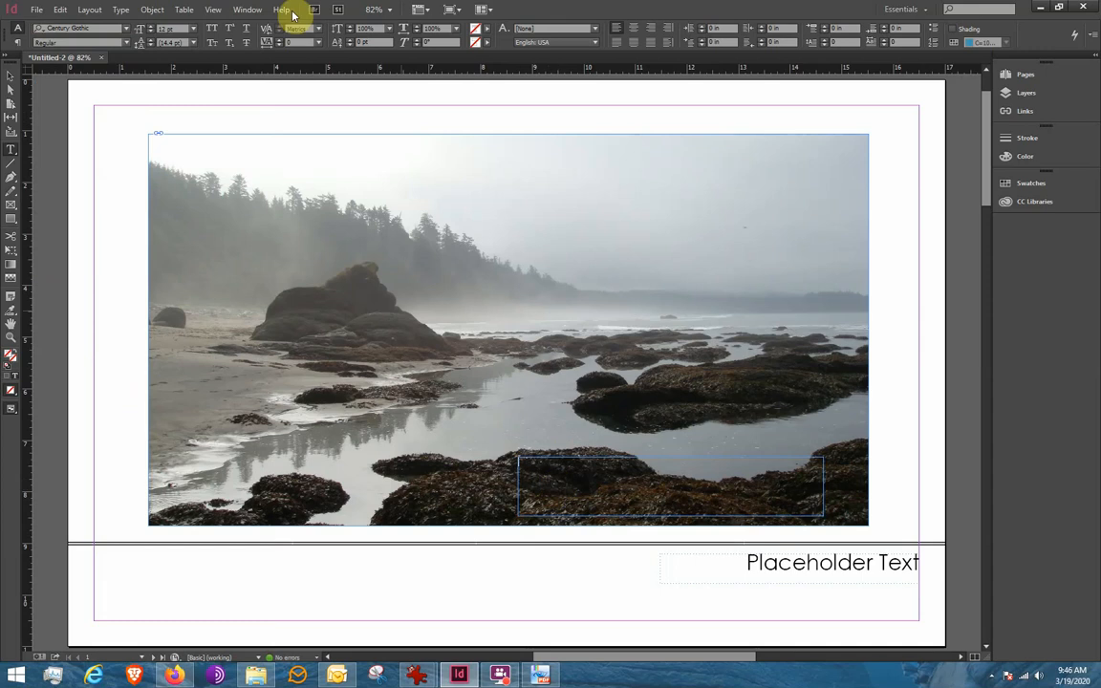
pyautogui.click(195, 30)
pyautogui.click(187, 174)
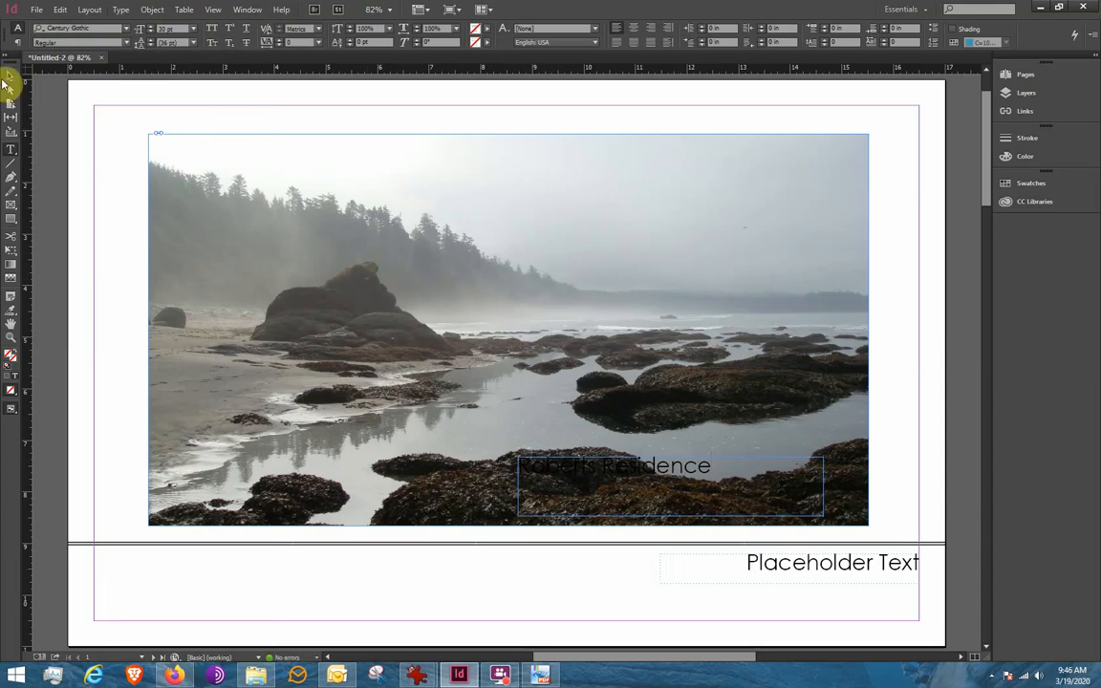
# - Move the title's text frame up into the sky area of the photo, at about X 7.54 in, Y 2.38 in
pyautogui.click(4, 81)
pyautogui.click(612, 467)
pyautogui.moveTo(660, 481); pyautogui.dragTo(604, 224)
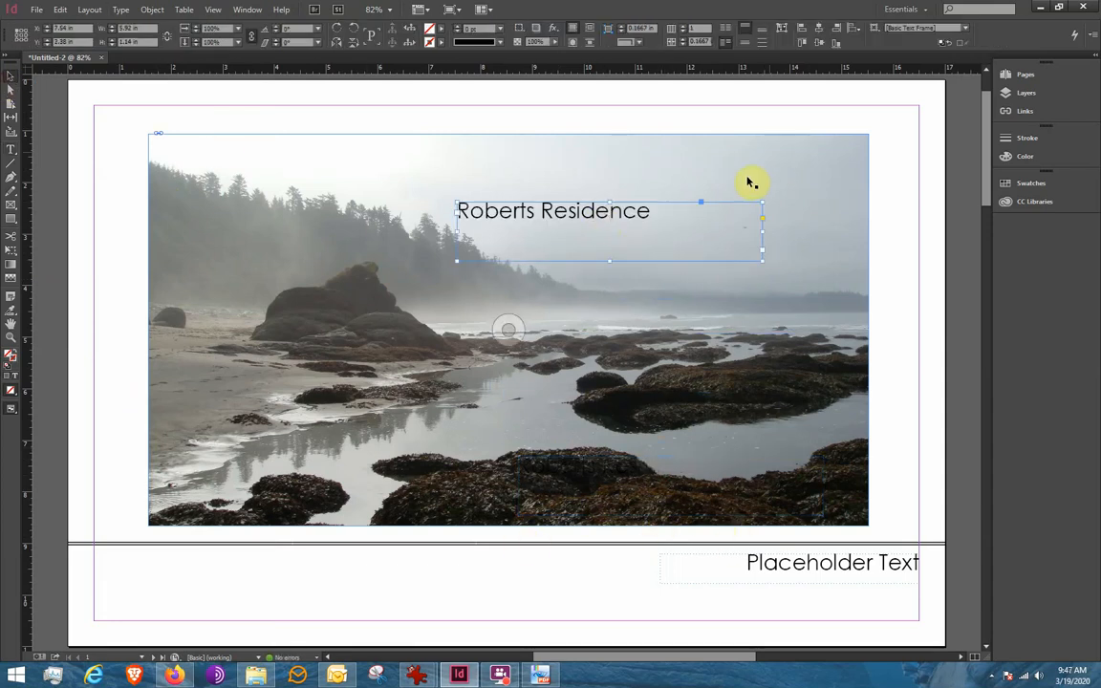
# - Set the whole residence title to 48 pt and enlarge its text frame to about 7.66 by 1.26 in
pyautogui.doubleClick(601, 214)
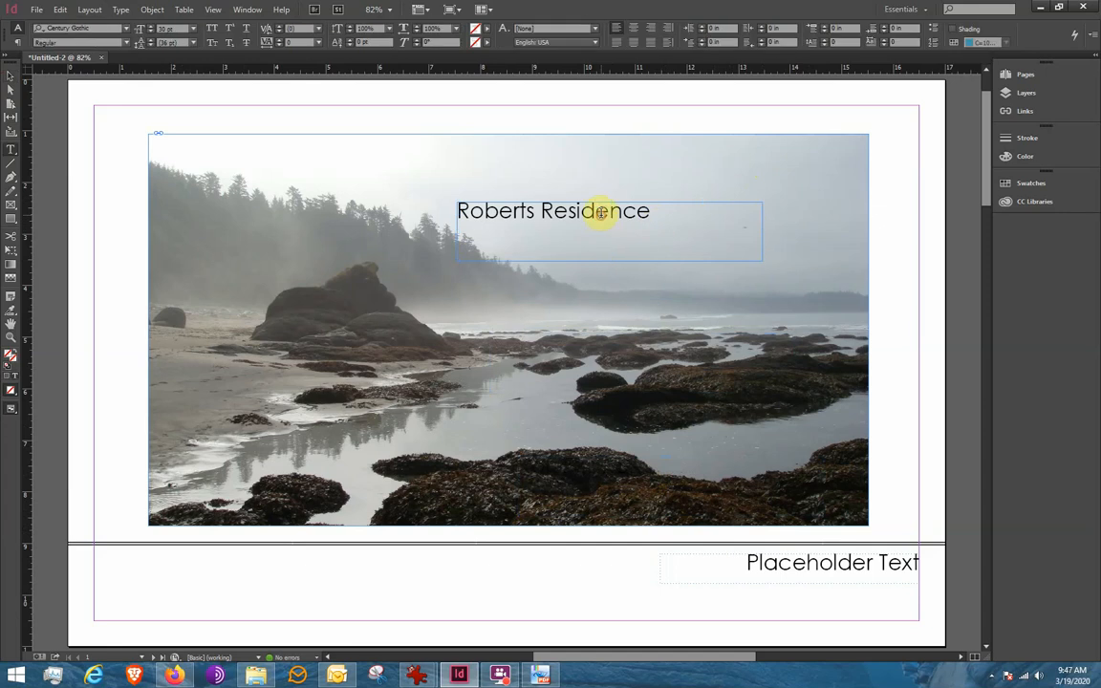
pyautogui.doubleClick(519, 212)
pyautogui.moveTo(519, 212); pyautogui.dragTo(659, 215)
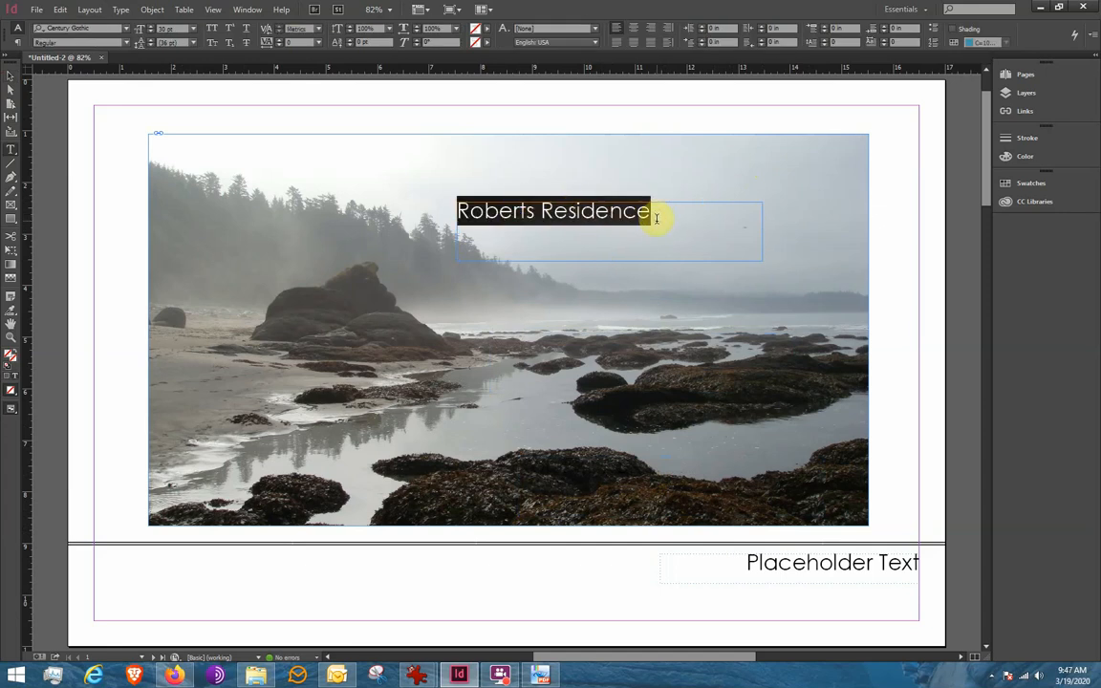
pyautogui.click(192, 29)
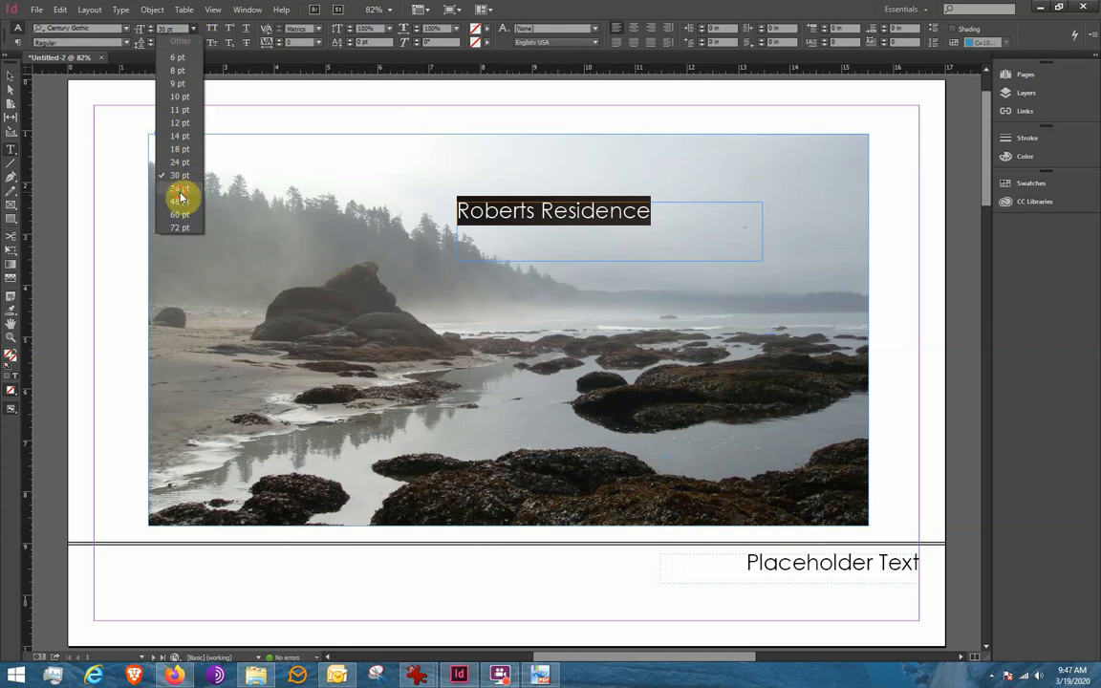
pyautogui.click(181, 194)
pyautogui.click(192, 31)
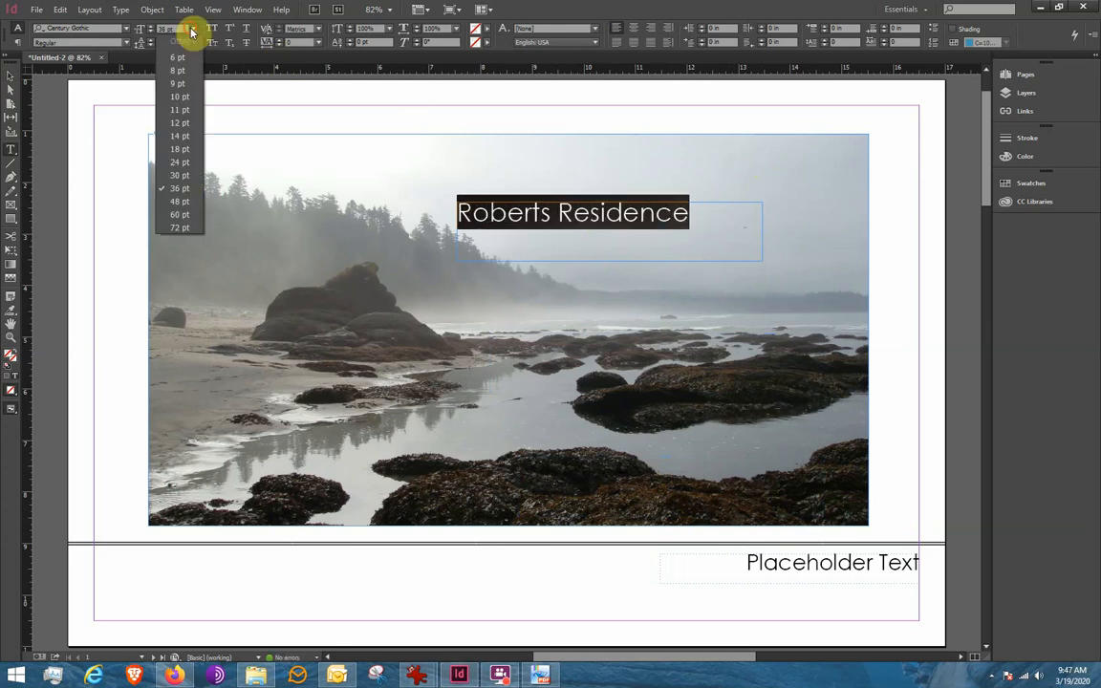
pyautogui.click(180, 202)
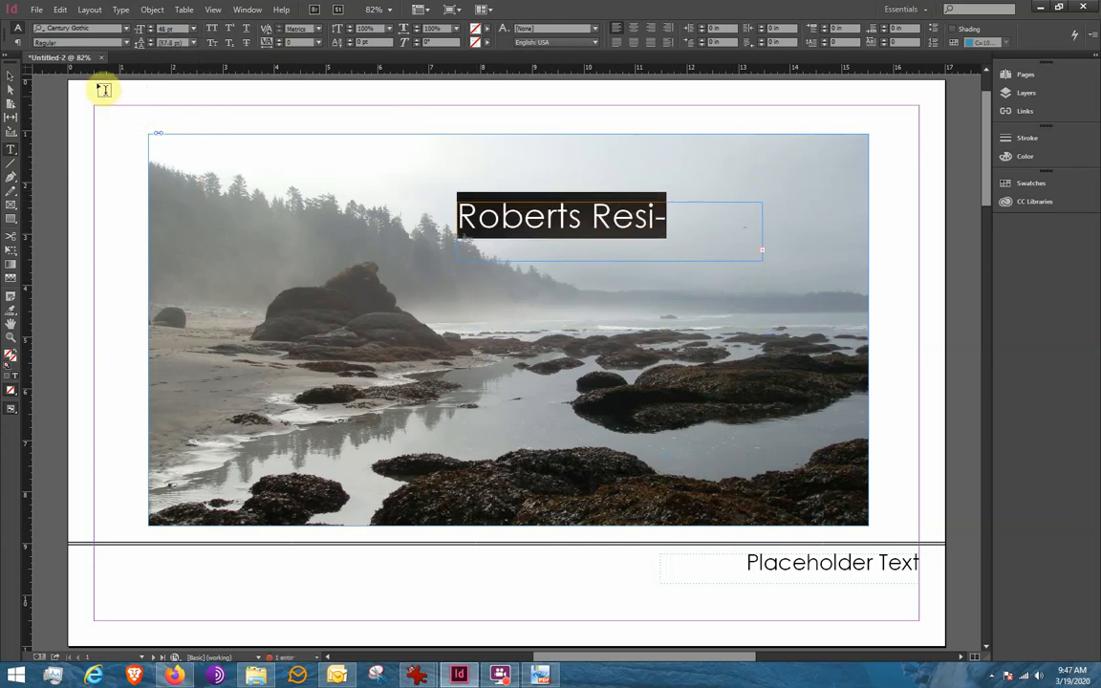
pyautogui.click(11, 76)
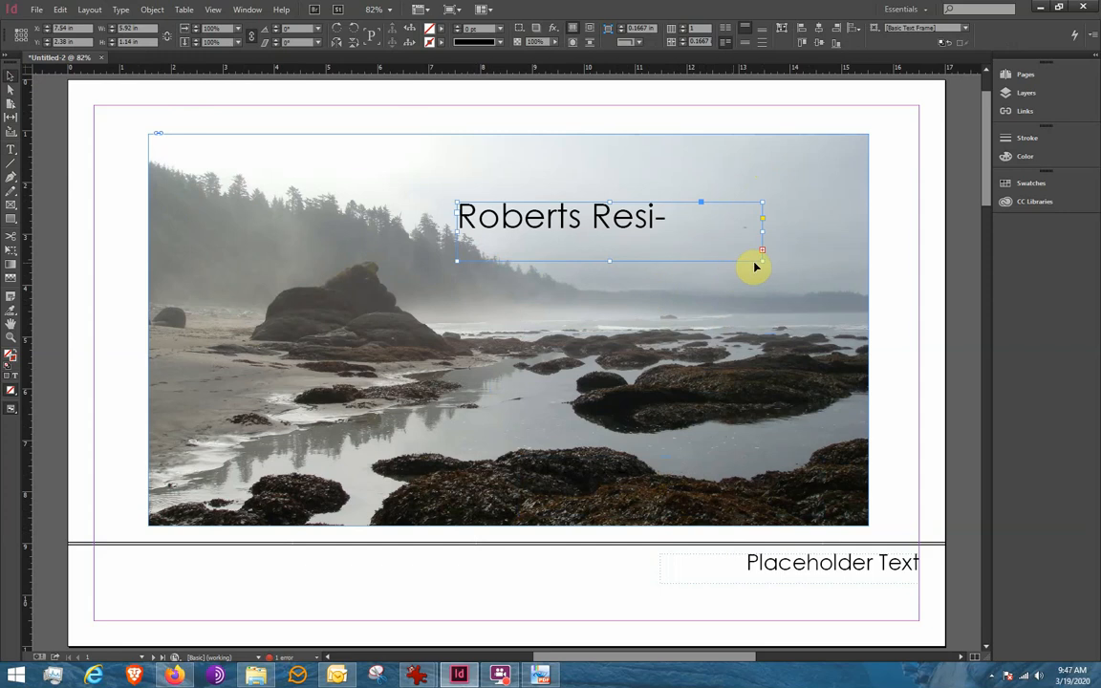
pyautogui.moveTo(762, 260); pyautogui.dragTo(852, 267)
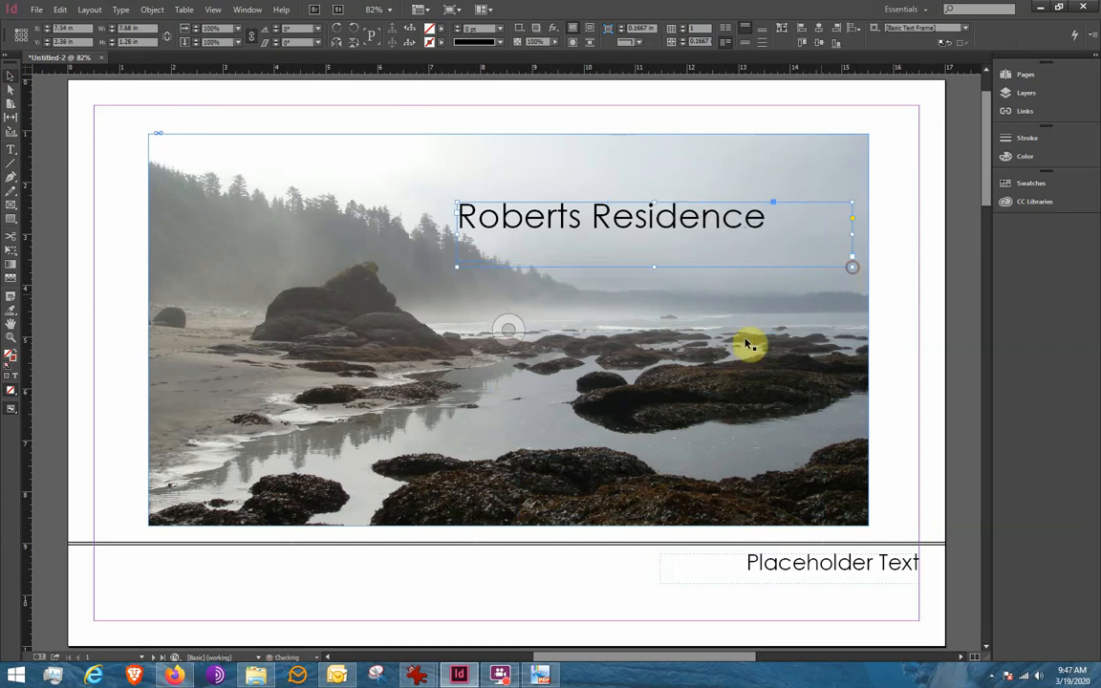
# - Try the Bold and Italic styles on the whole residence title, and set it back to Regular
pyautogui.doubleClick(635, 220)
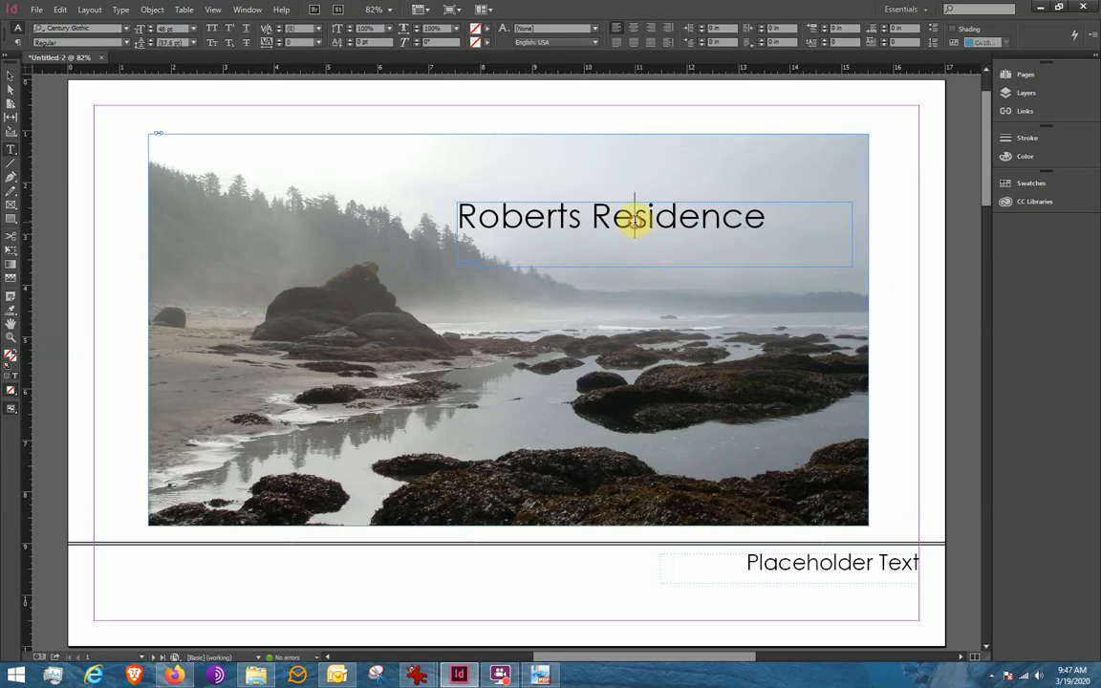
pyautogui.tripleClick(552, 221)
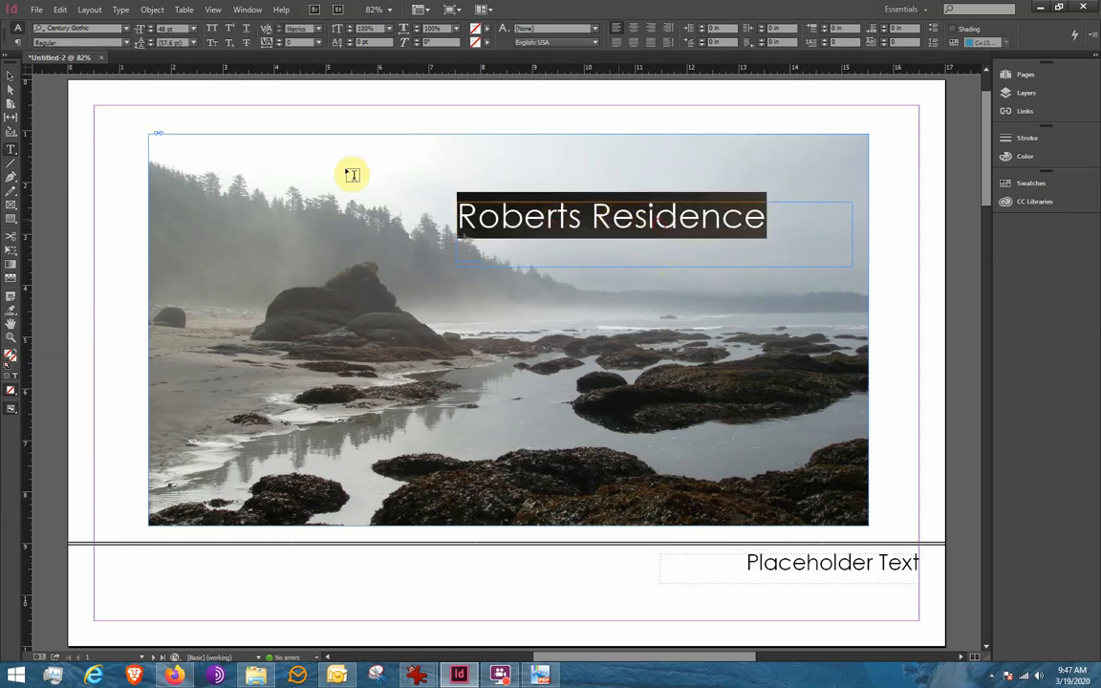
pyautogui.click(127, 42)
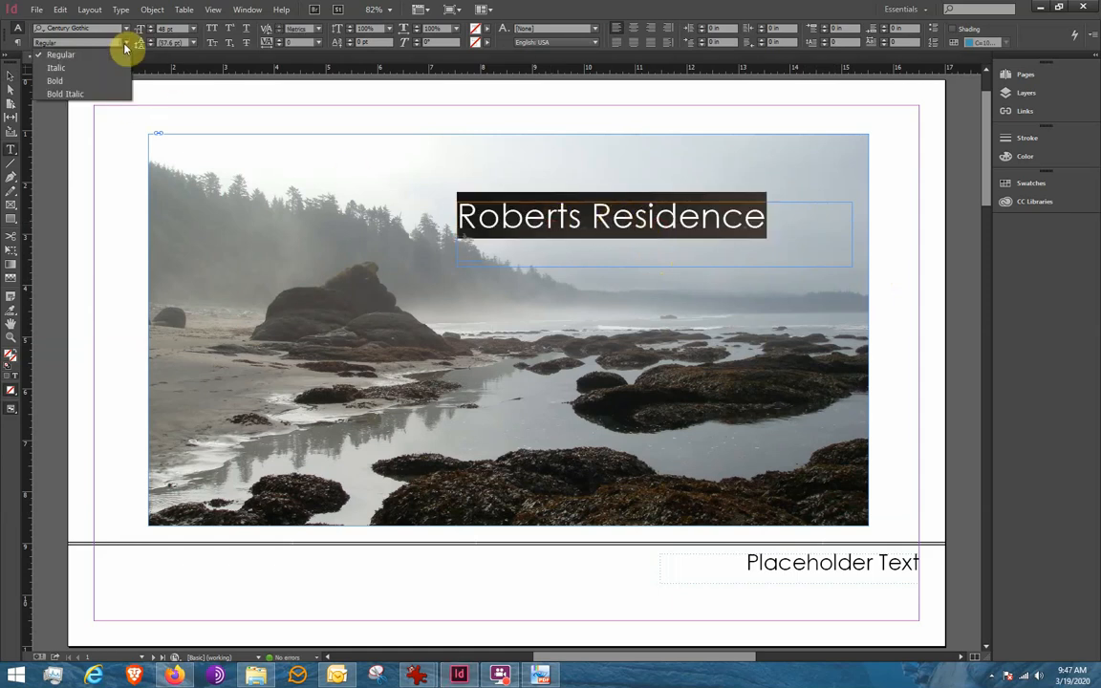
pyautogui.click(96, 81)
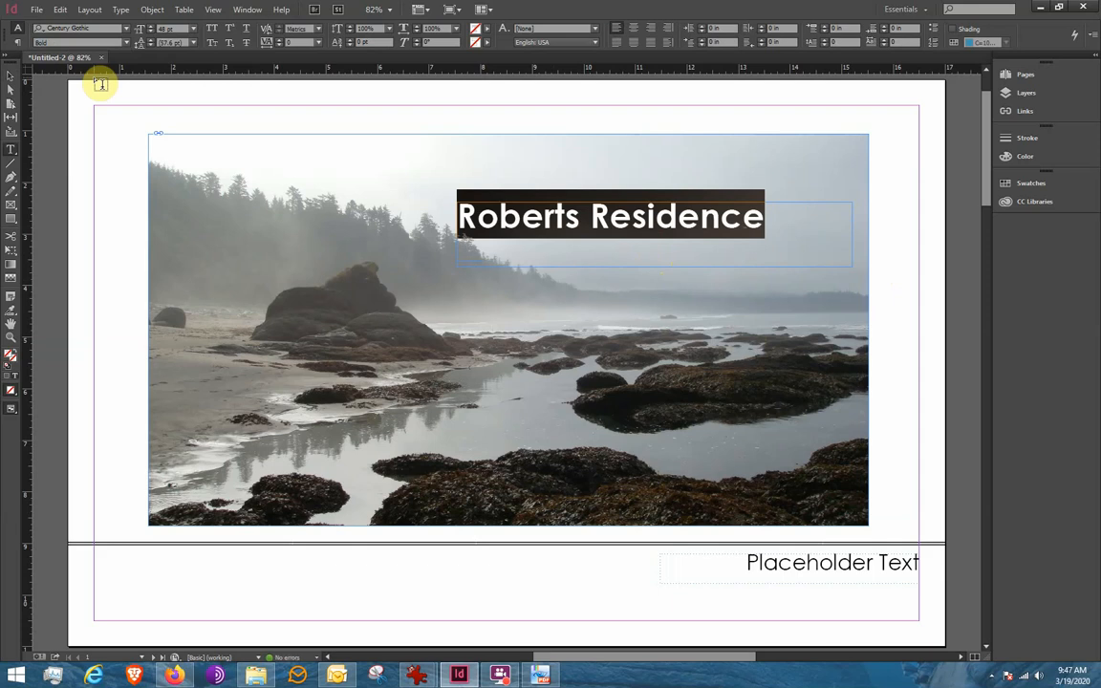
pyautogui.click(127, 42)
pyautogui.click(100, 68)
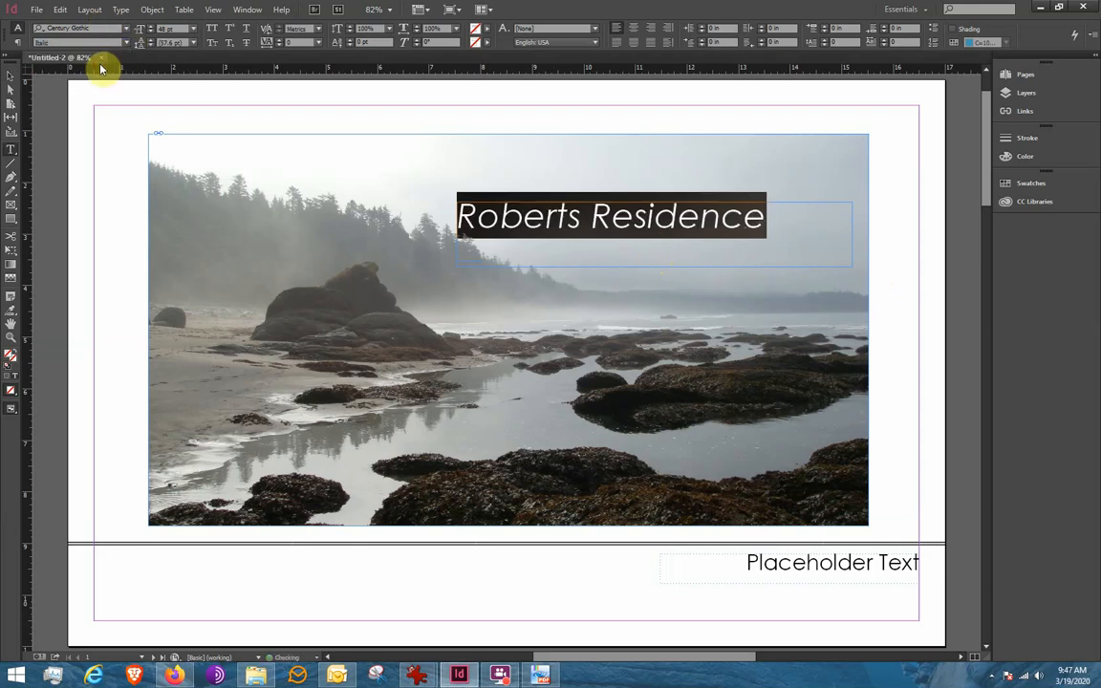
pyautogui.click(124, 43)
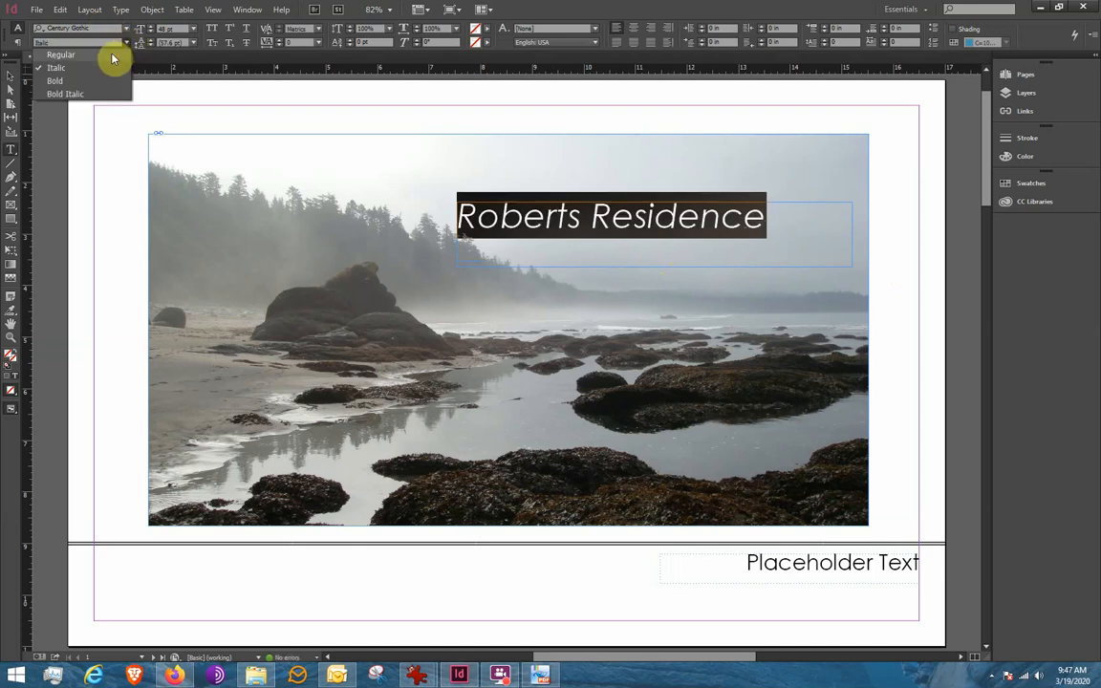
pyautogui.click(111, 54)
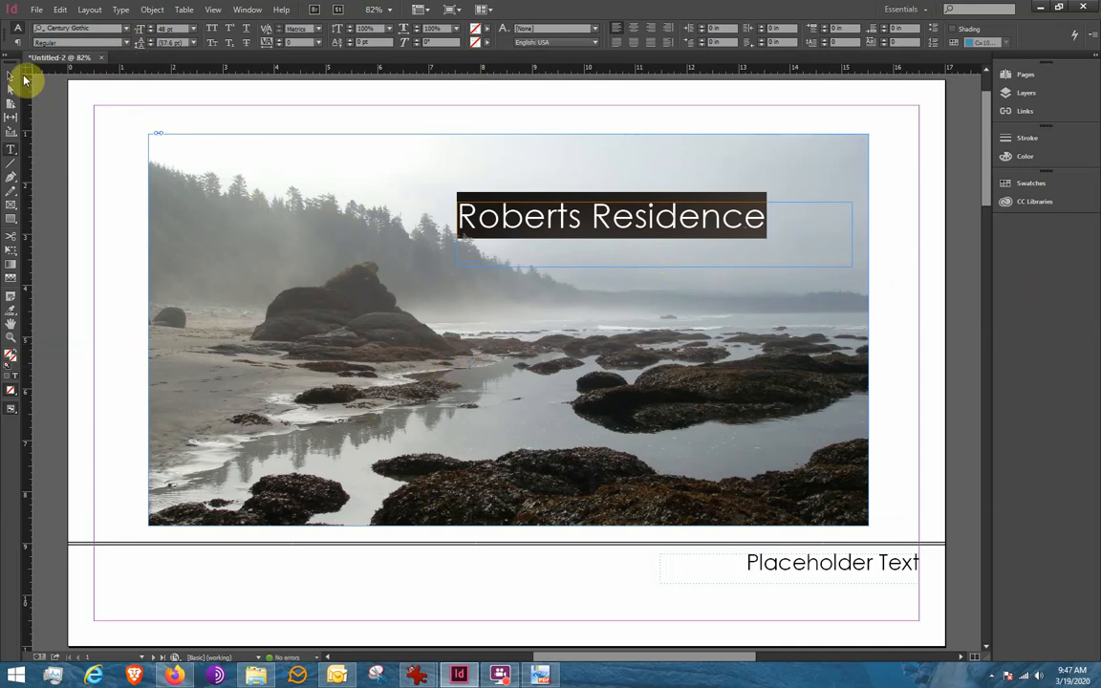
# - Move the title frame down to about X 7.65 in, Y 3.18 in, and fill its text with the Paper swatch
pyautogui.click(5, 77)
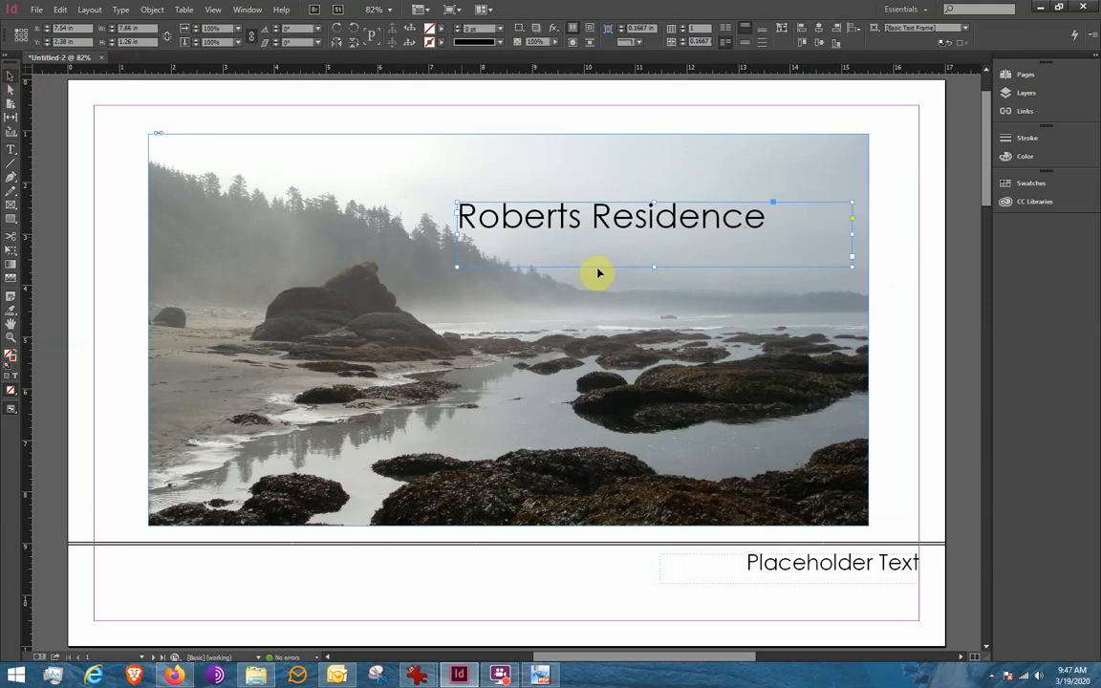
pyautogui.moveTo(614, 225); pyautogui.dragTo(621, 271)
pyautogui.doubleClick(566, 260)
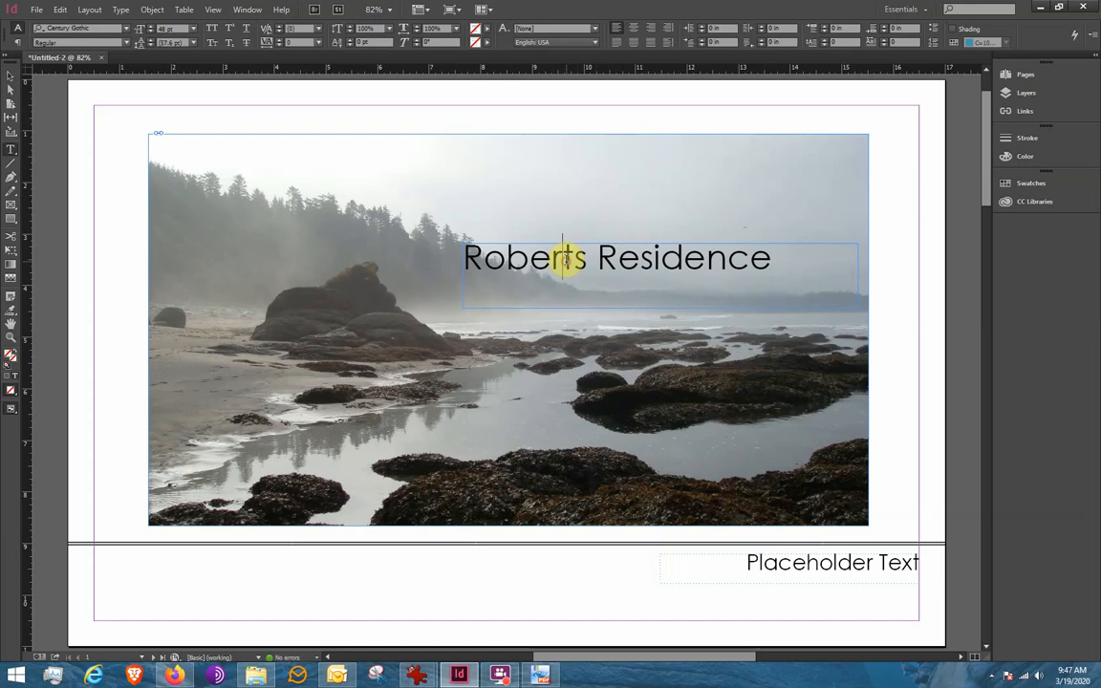
pyautogui.moveTo(542, 260); pyautogui.dragTo(672, 268)
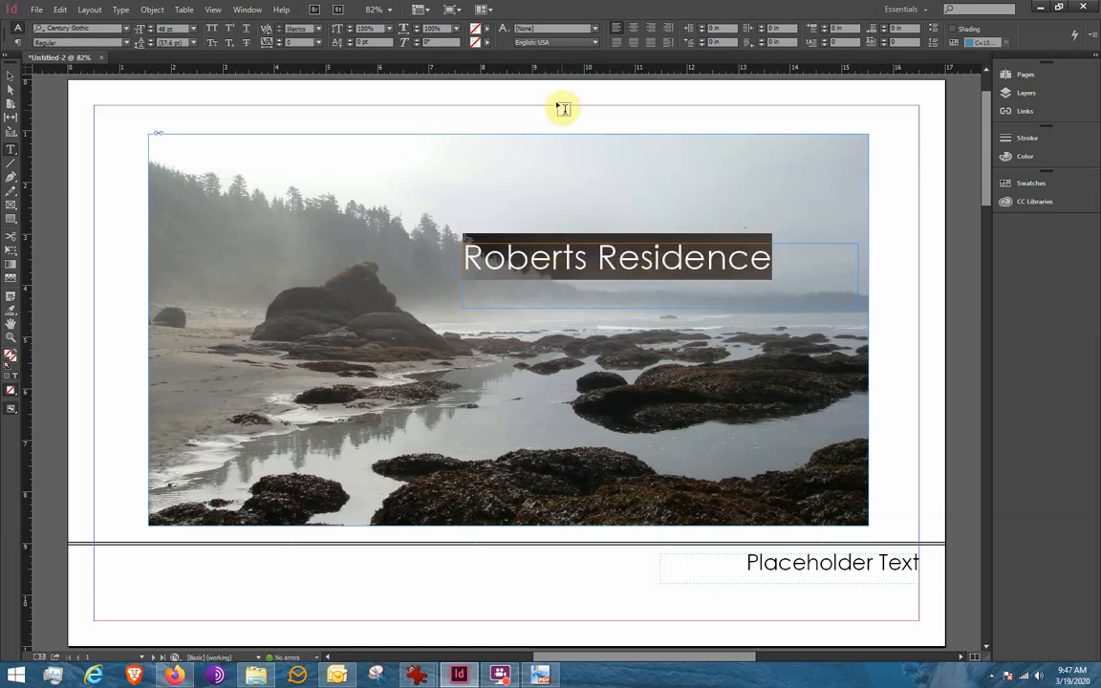
pyautogui.click(487, 33)
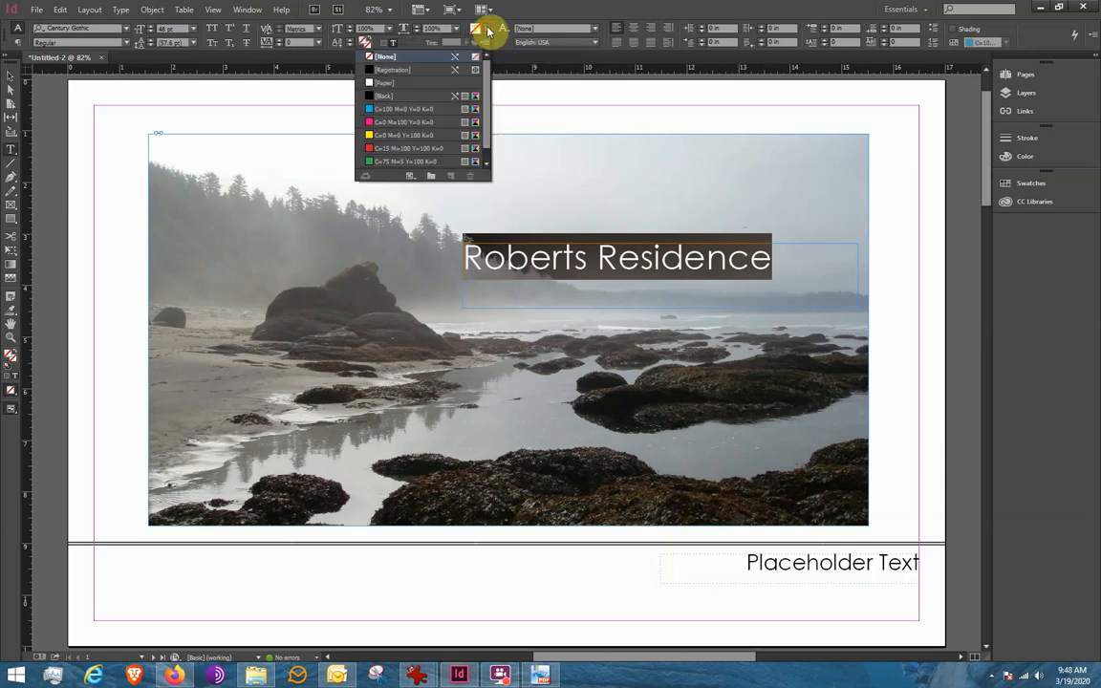
pyautogui.click(382, 84)
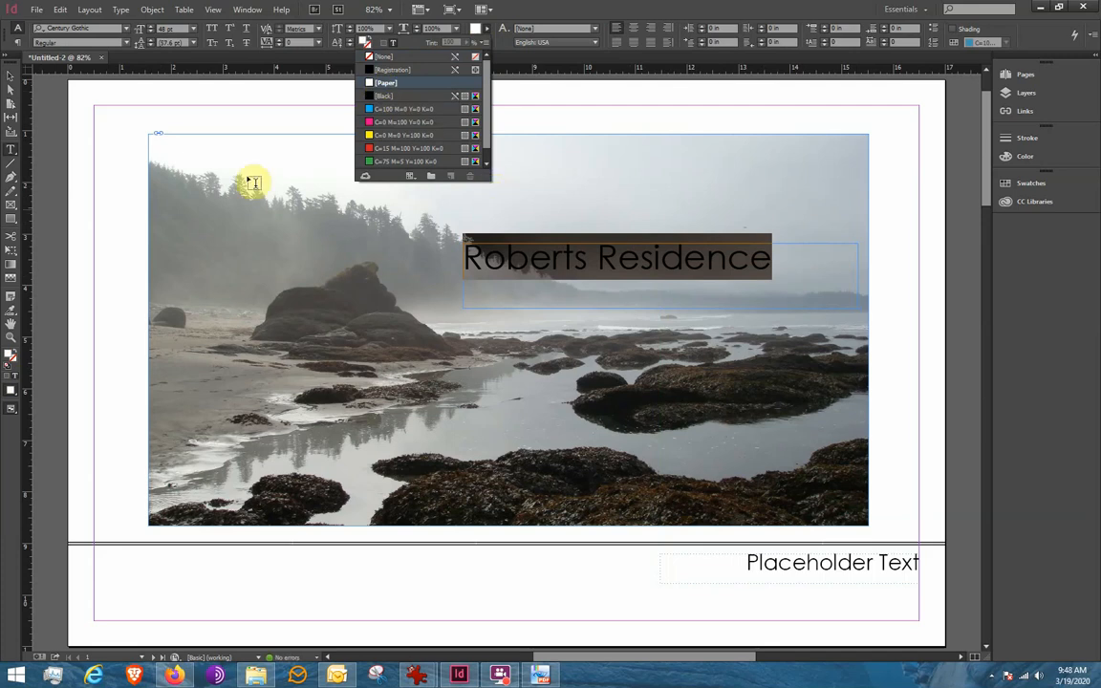
pyautogui.click(12, 77)
pyautogui.click(269, 181)
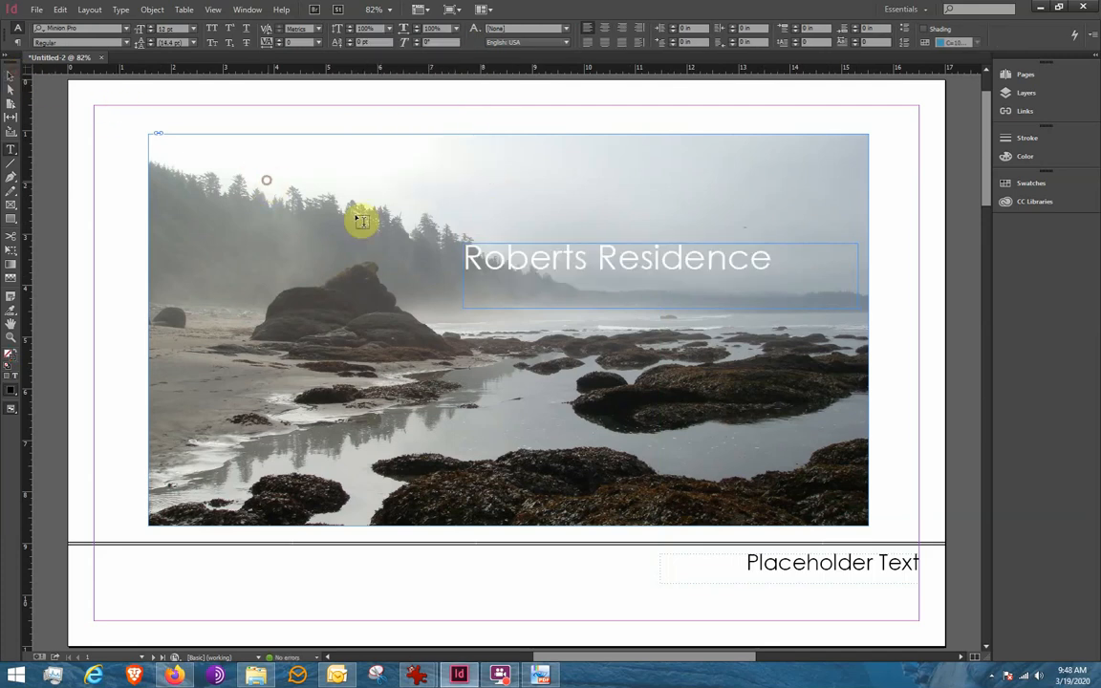
# - Reduce the title frame's height to about 0.66 in and move it onto the dark foreground rocks, at about X 7.45 in, Y 7.92 in
pyautogui.click(12, 76)
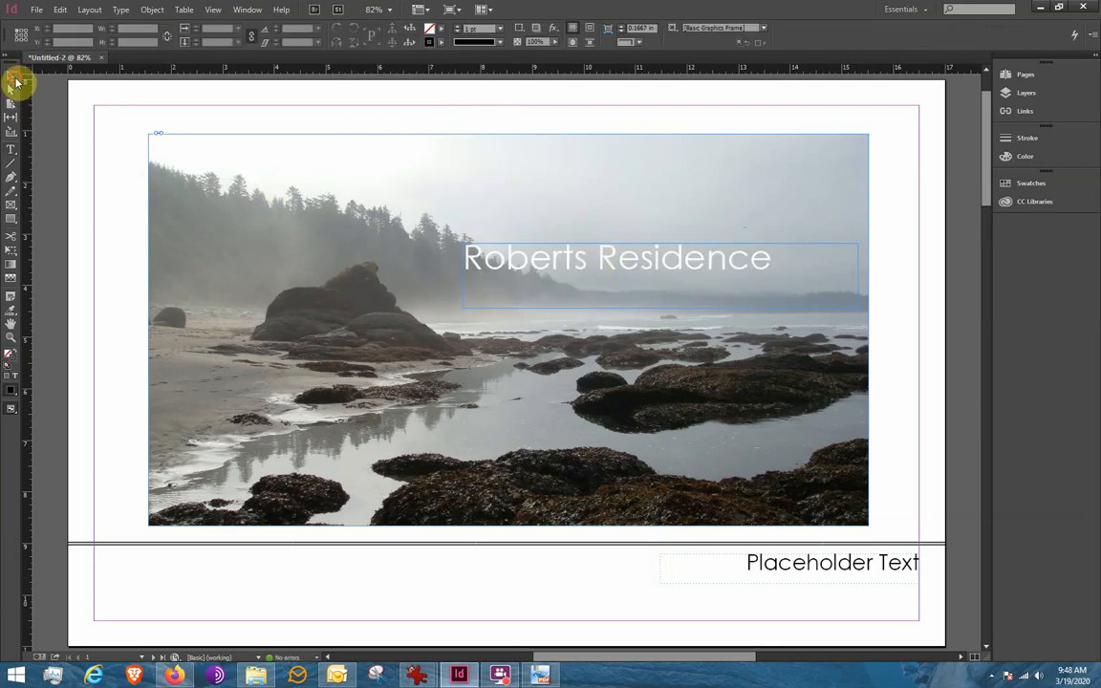
pyautogui.click(658, 287)
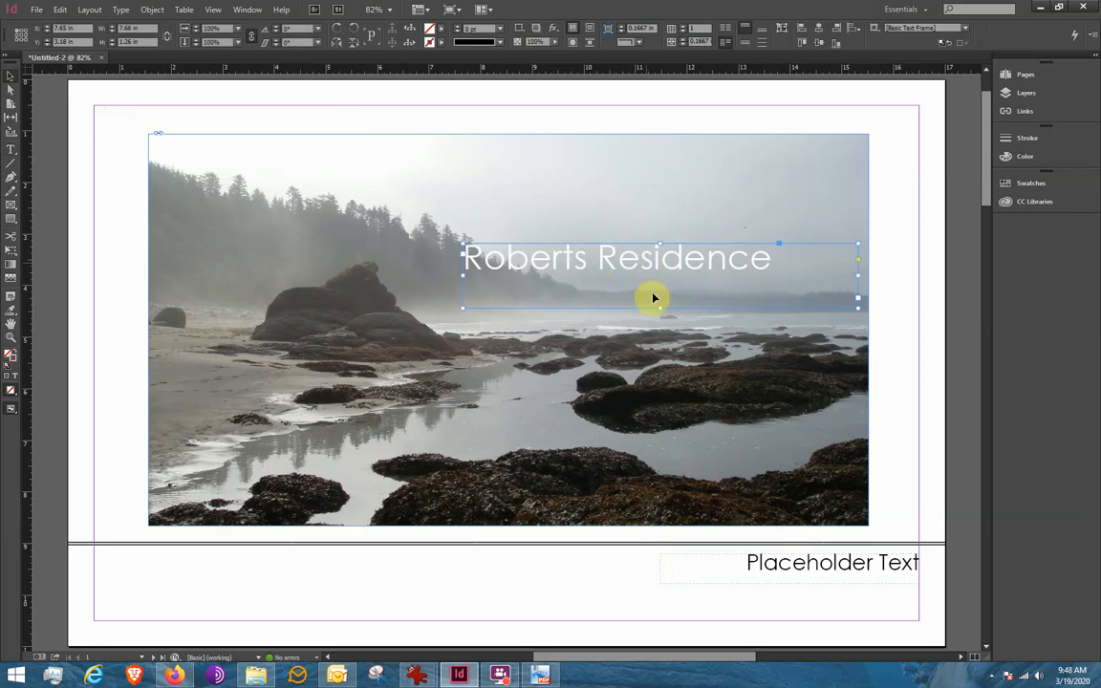
pyautogui.moveTo(659, 307); pyautogui.dragTo(644, 507)
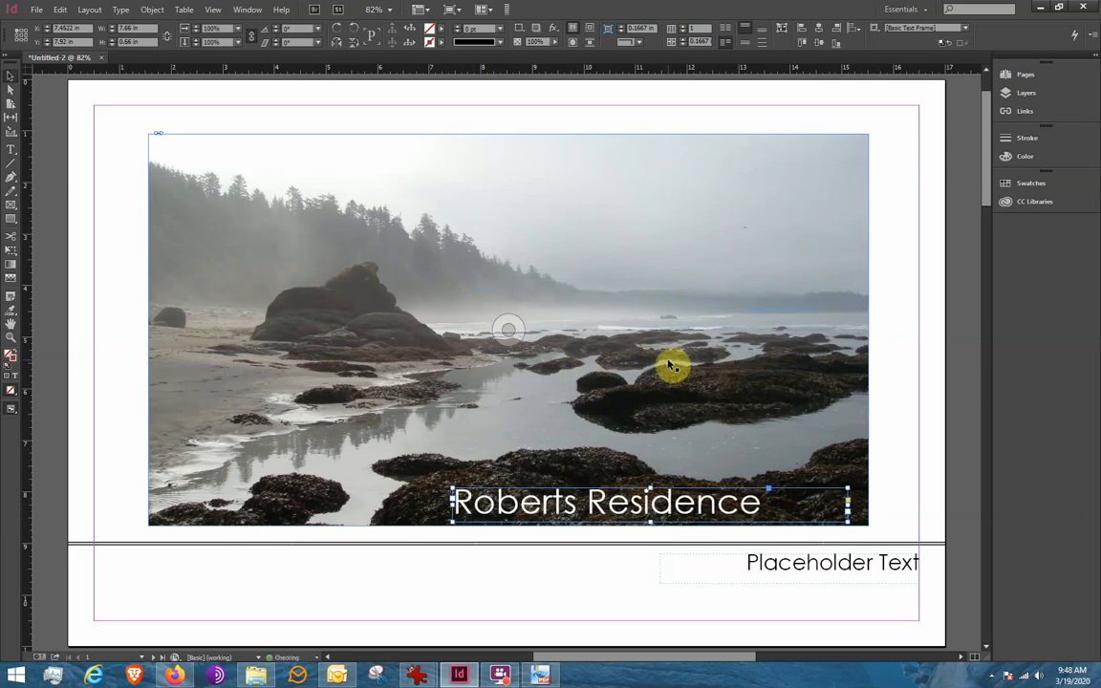
# - Nudge the title frame slightly left and up to X 7.4106 in, Y 7.8922 in
pyautogui.press('Left')
pyautogui.press('Left')
pyautogui.press('Left')
pyautogui.press('Left')
pyautogui.press('Left')
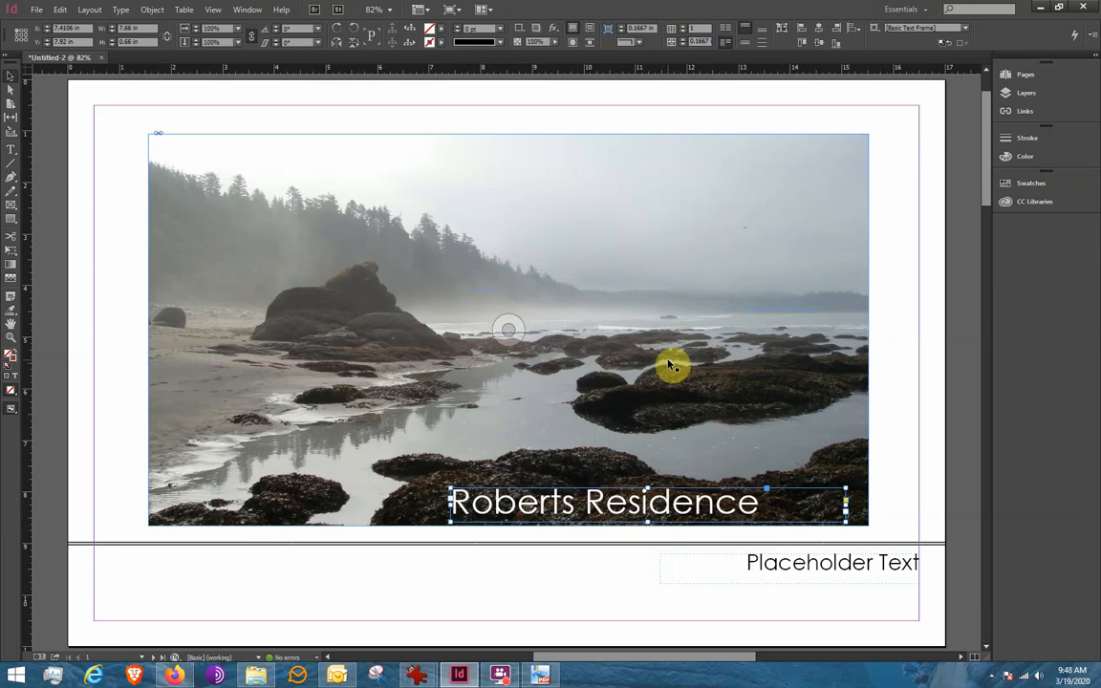
pyautogui.press('Up')
pyautogui.press('Up')
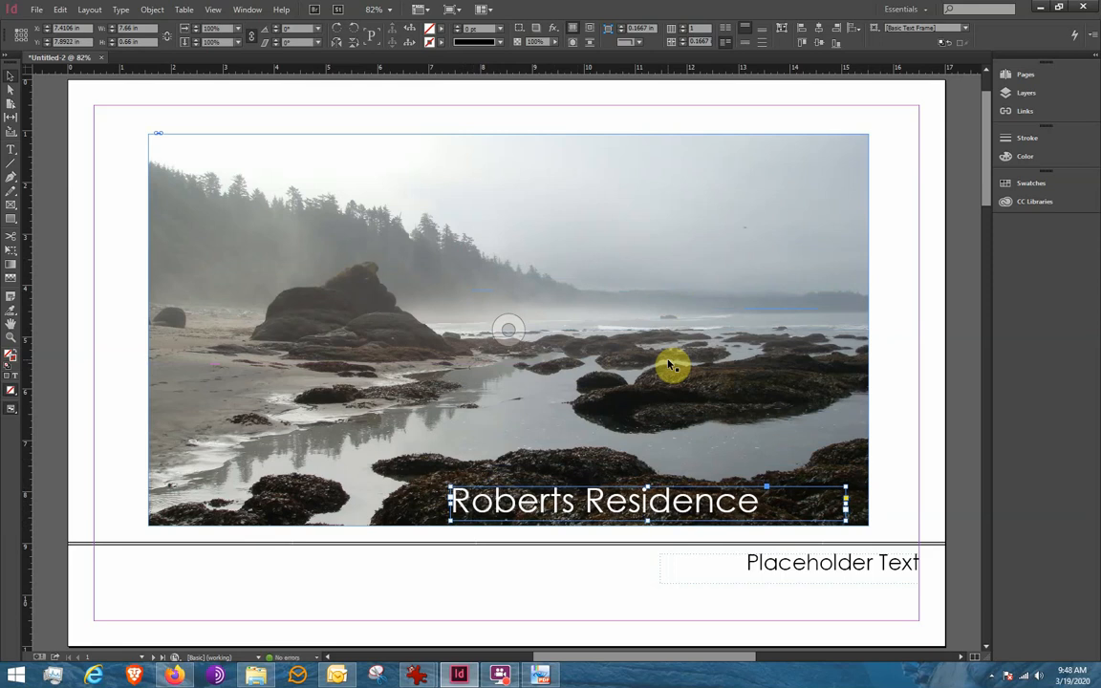
# - Nudge the residence title frame left to X 7.355 in
pyautogui.press('Left')
pyautogui.press('Left')
pyautogui.press('Left')
pyautogui.press('Left')
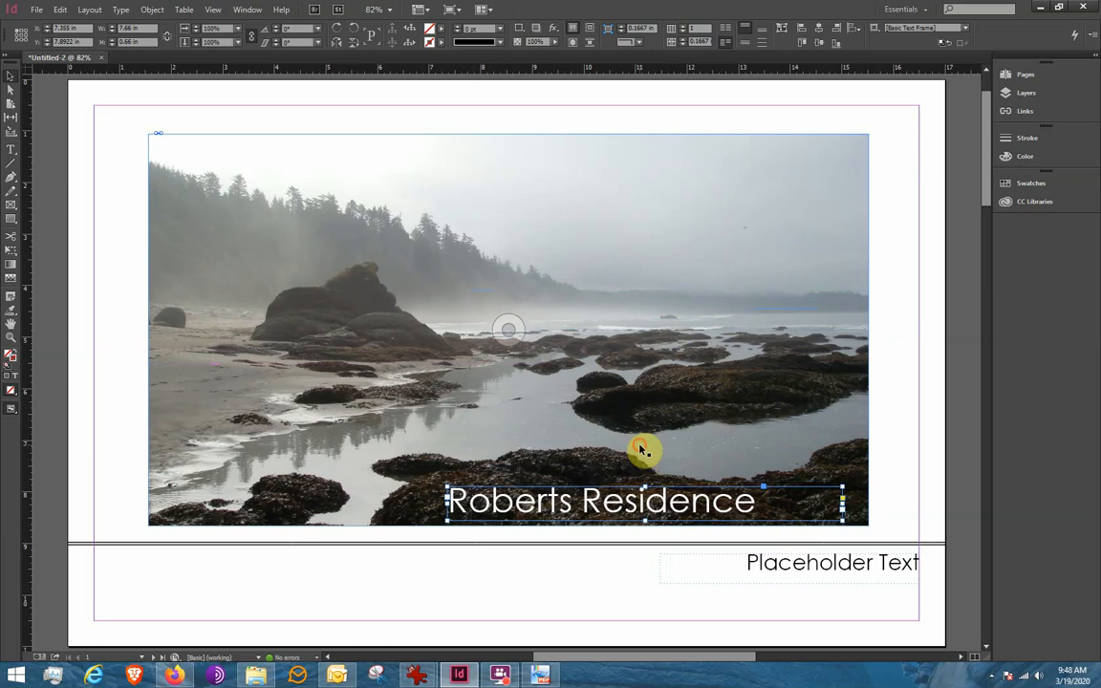
pyautogui.click(527, 428)
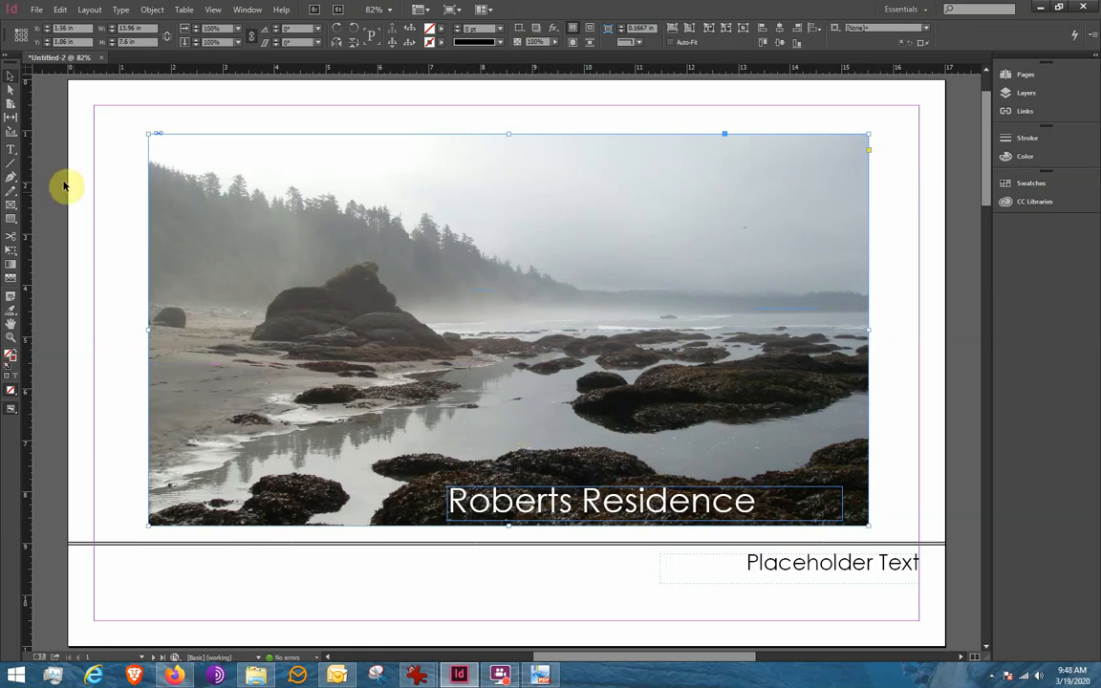
# - Duplicate the residence title frame and place the copy directly above the original, left-aligned with it at X 7.355 in
pyautogui.click(541, 504)
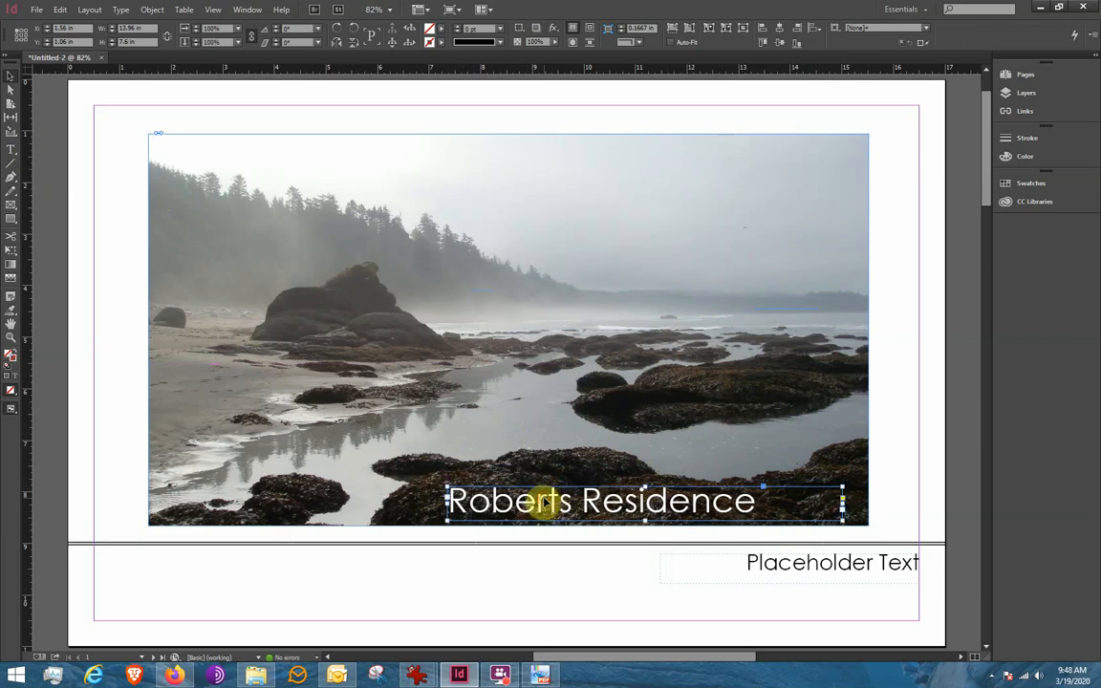
pyautogui.rightClick(541, 504)
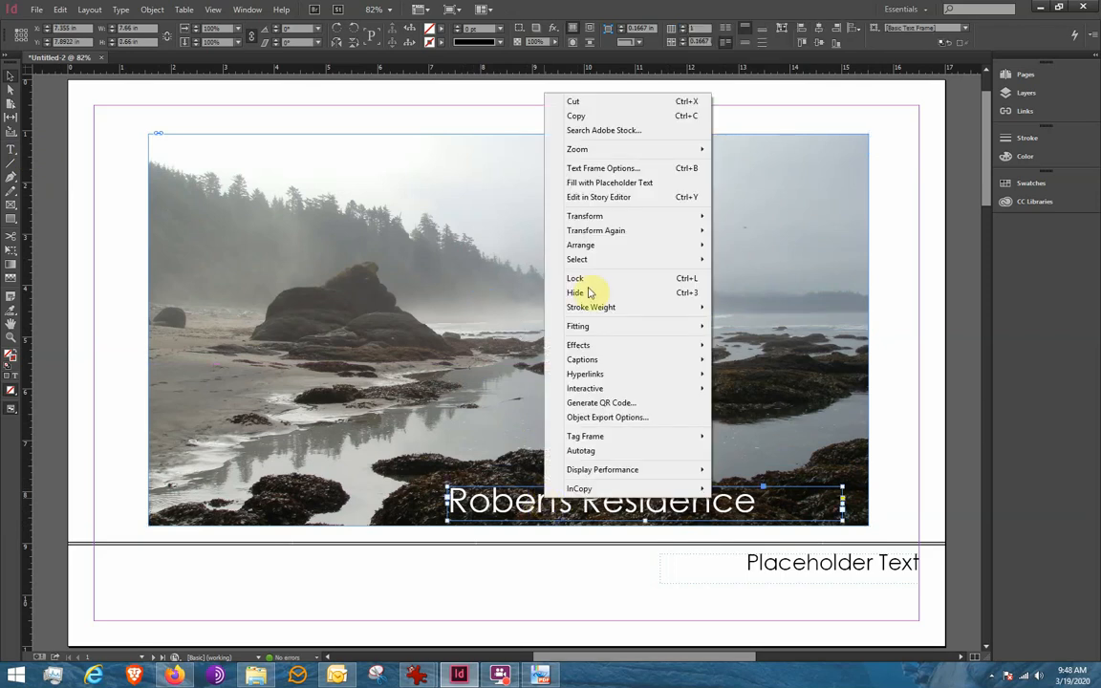
pyautogui.click(597, 116)
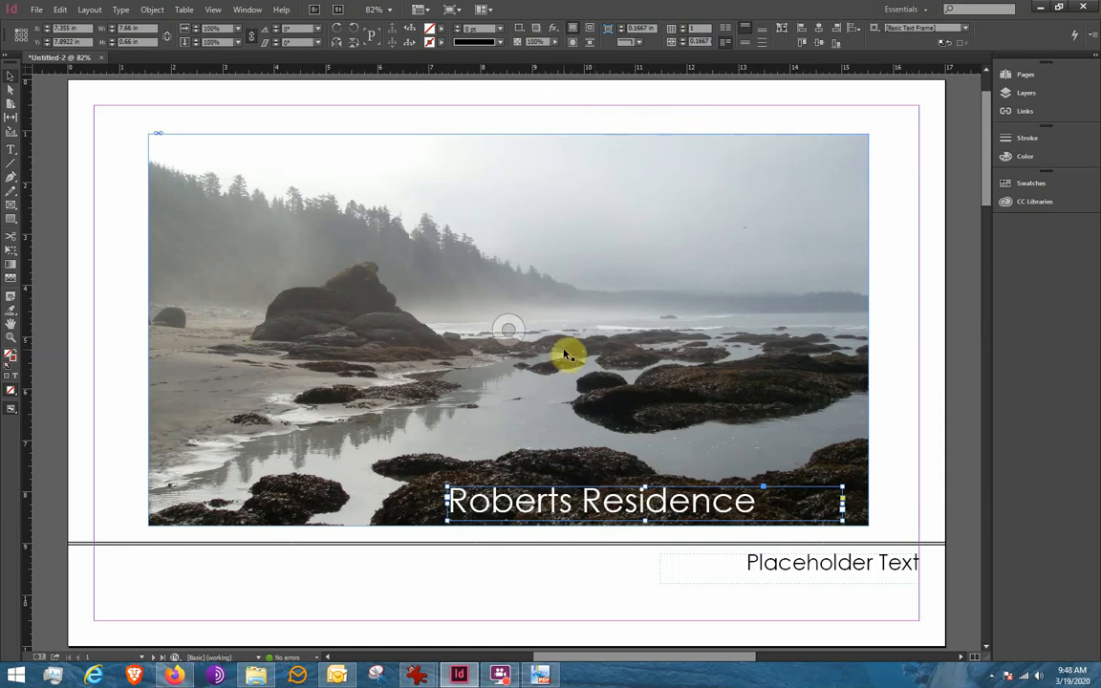
pyautogui.rightClick(562, 381)
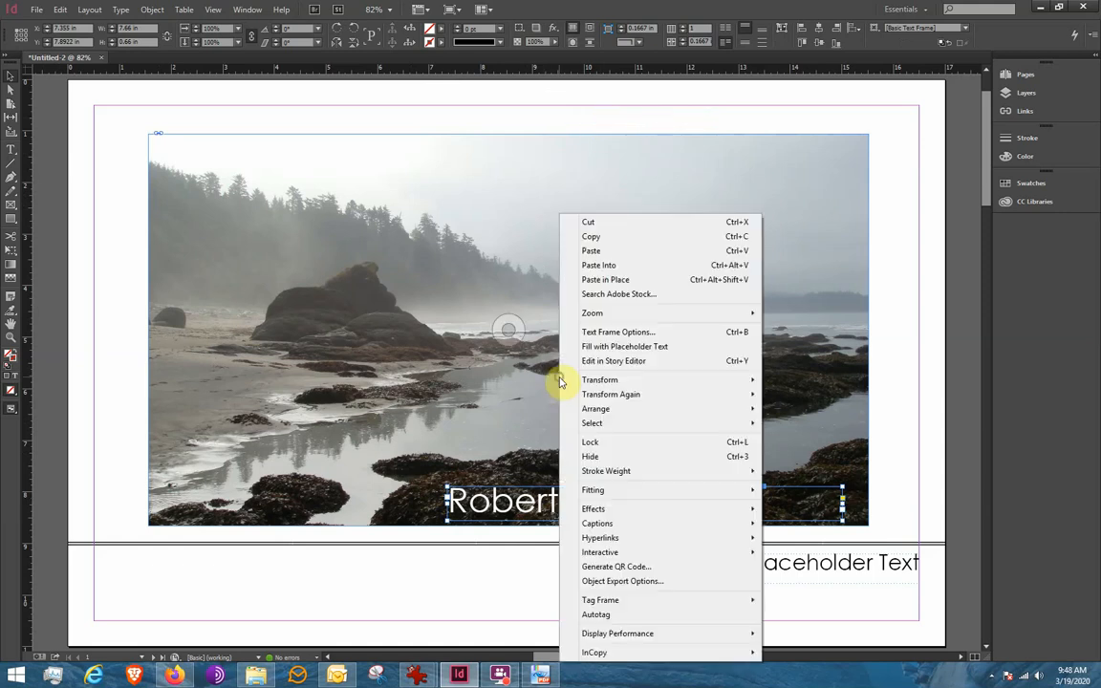
pyautogui.click(595, 251)
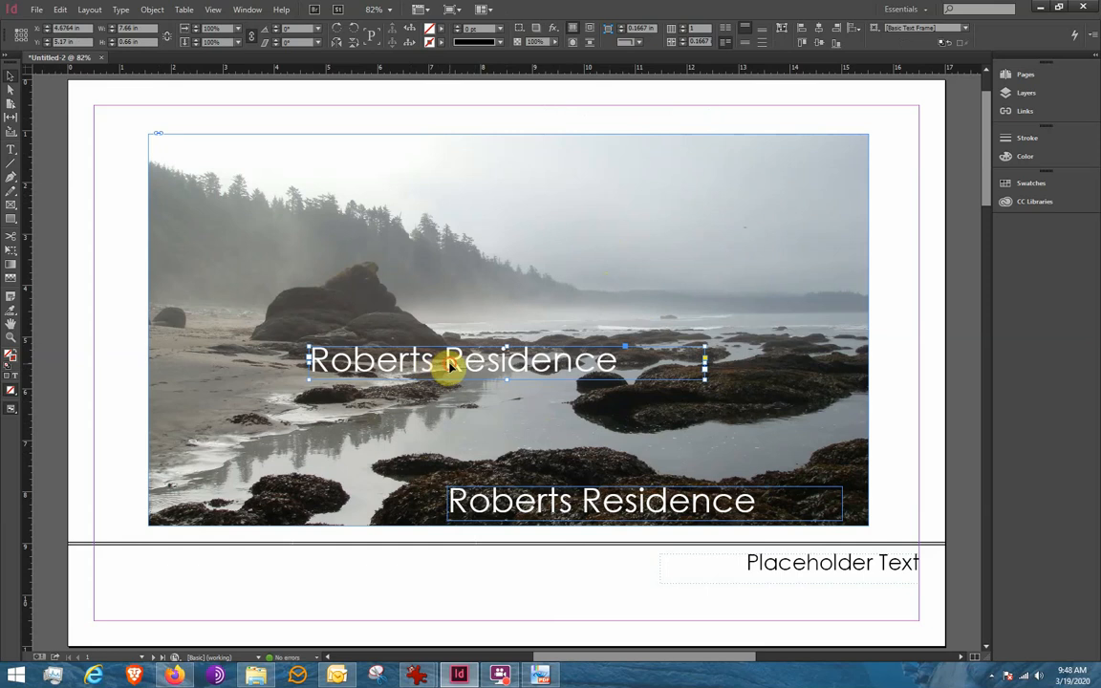
pyautogui.moveTo(452, 366); pyautogui.dragTo(591, 463)
# - Replace the text of the upper title copy with "Vacation Bedroom Remodeling"
pyautogui.doubleClick(564, 452)
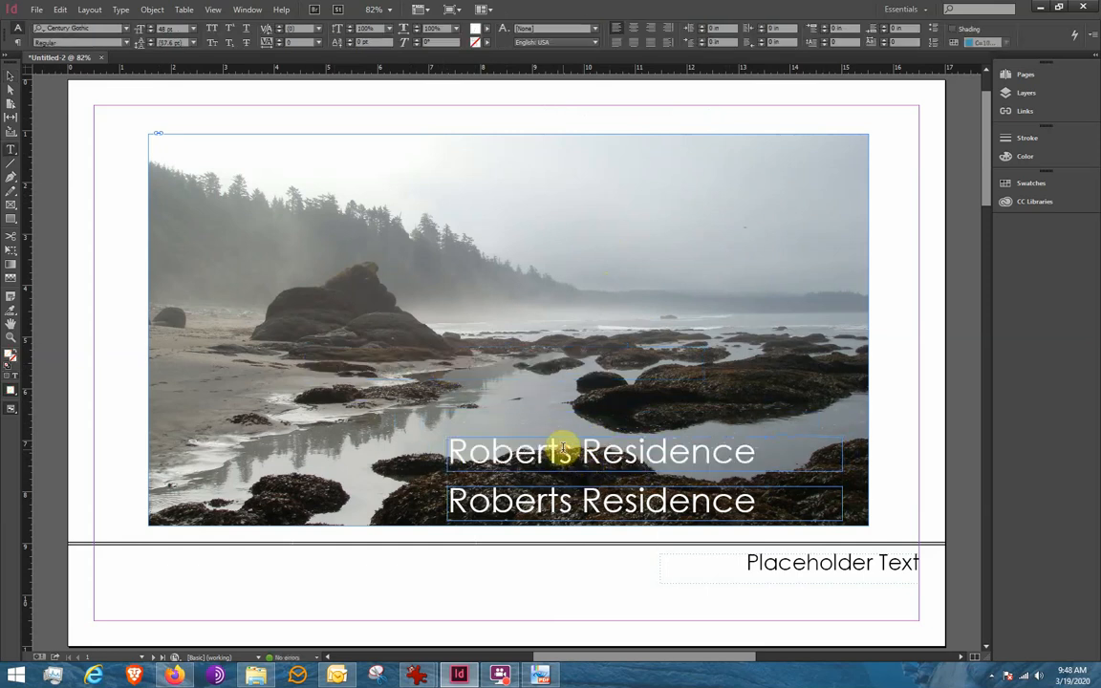
pyautogui.doubleClick(550, 453)
pyautogui.moveTo(552, 452); pyautogui.dragTo(617, 454)
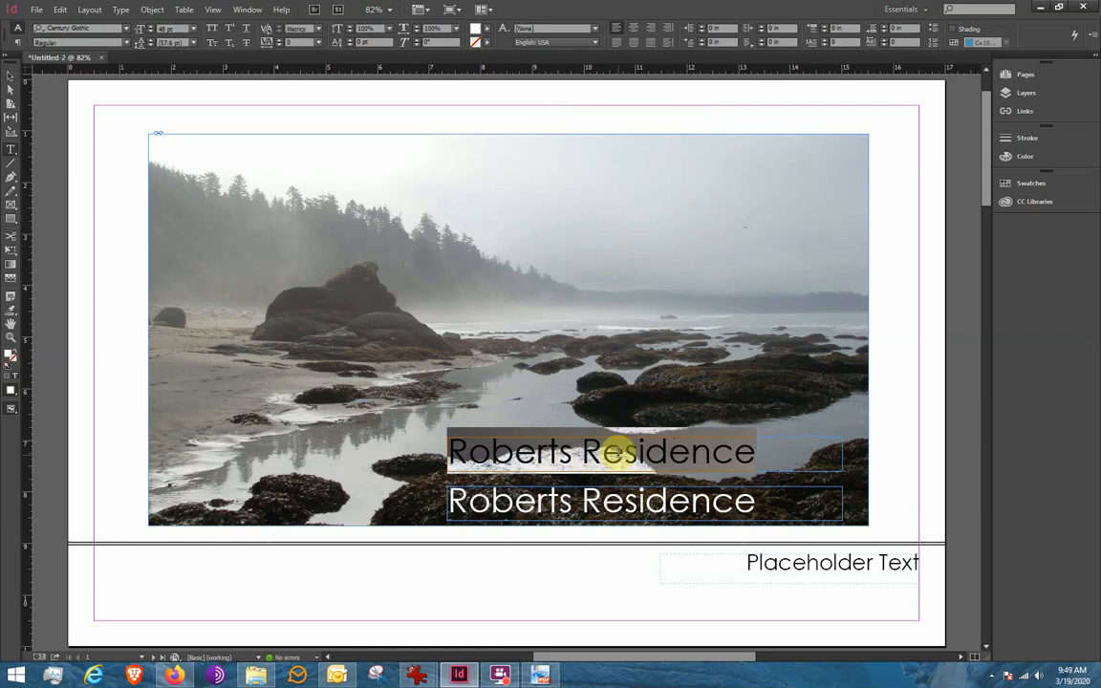
pyautogui.write('Vac')
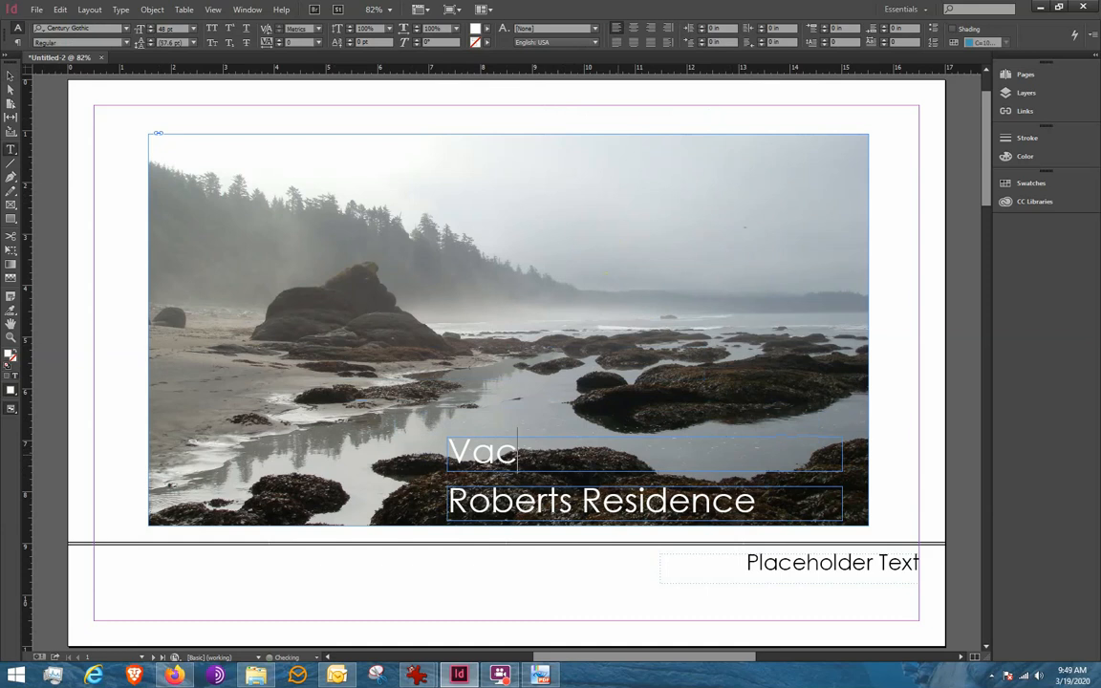
pyautogui.write('ation Bed')
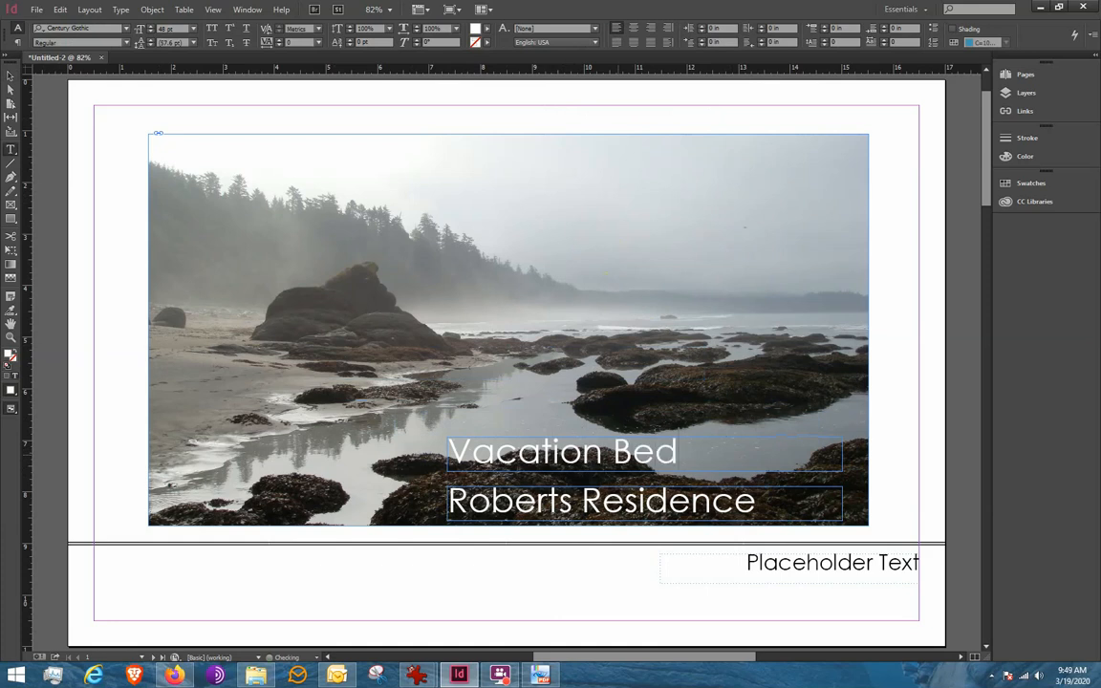
pyautogui.write('room Re')
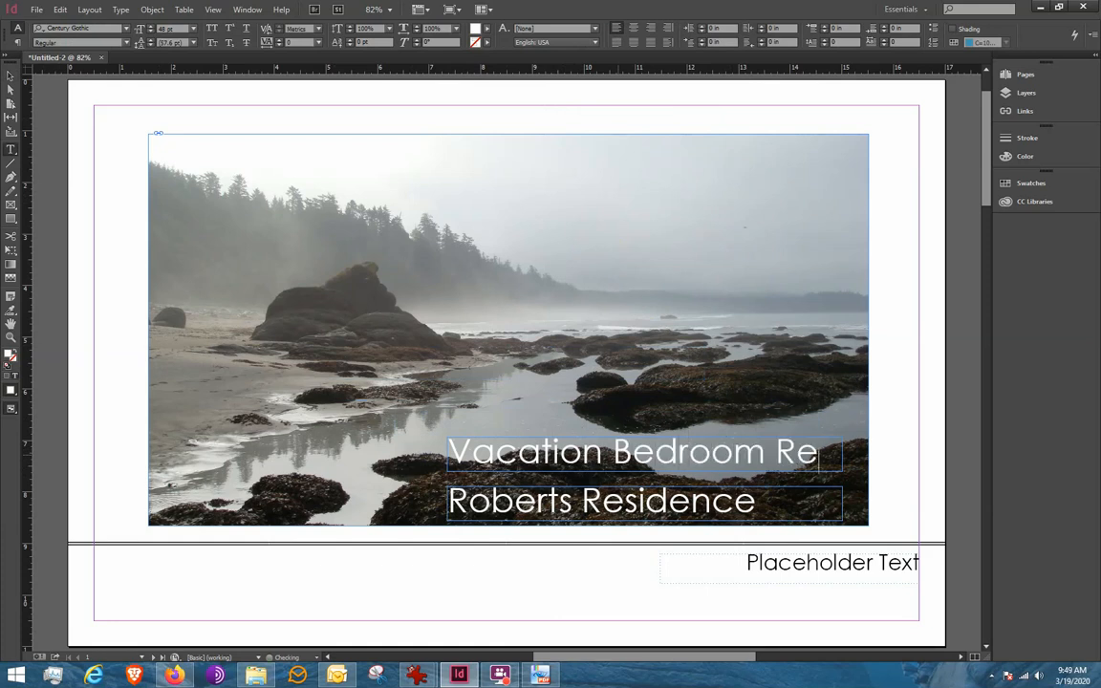
pyautogui.press('BackSpace')
pyautogui.press('BackSpace')
pyautogui.press('BackSpace')
pyautogui.write('Re-')
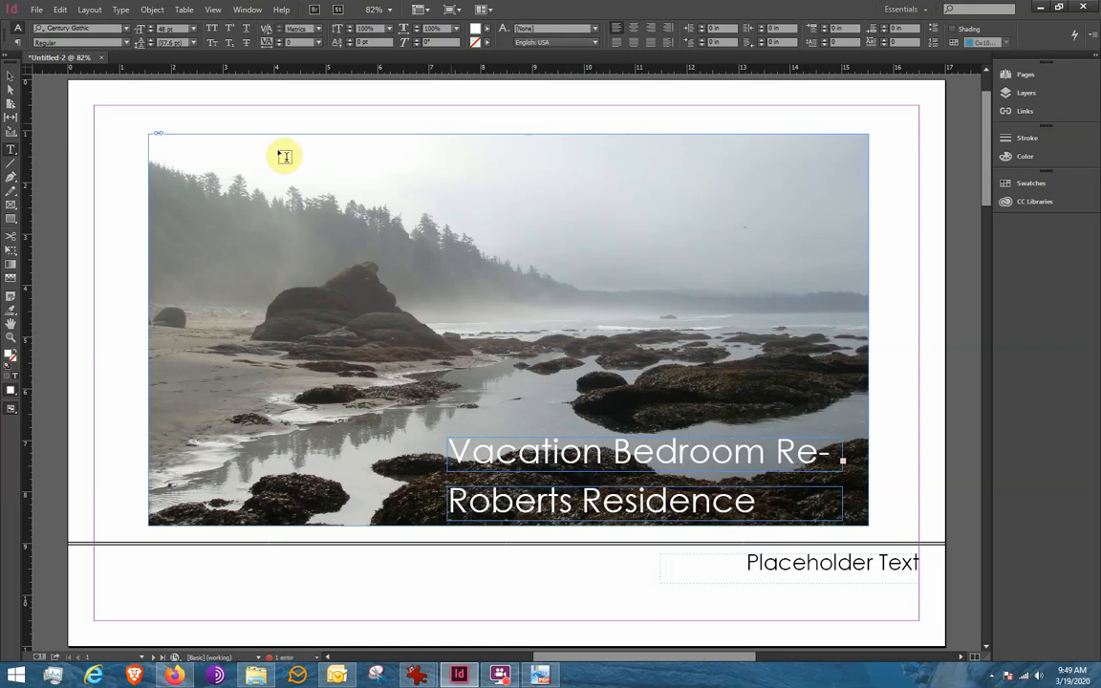
# - Try the whole subtitle text at 18 pt and 48 pt, and settle on a font size of 30 pt
pyautogui.doubleClick(499, 451)
pyautogui.moveTo(499, 451); pyautogui.dragTo(881, 472)
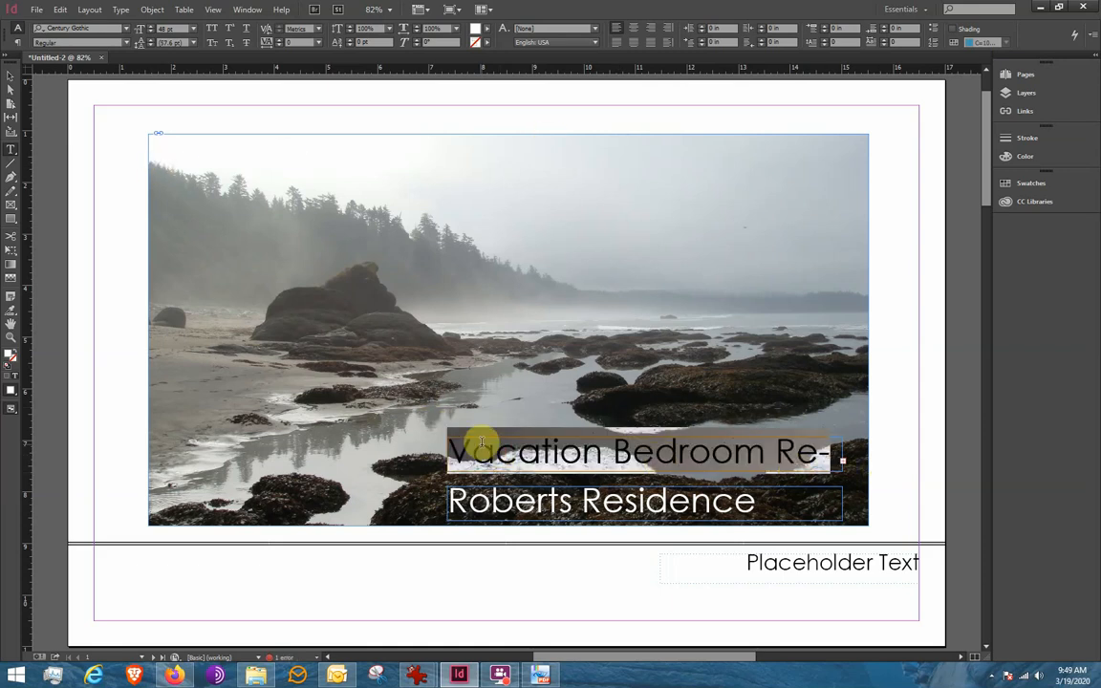
pyautogui.click(192, 28)
pyautogui.click(181, 150)
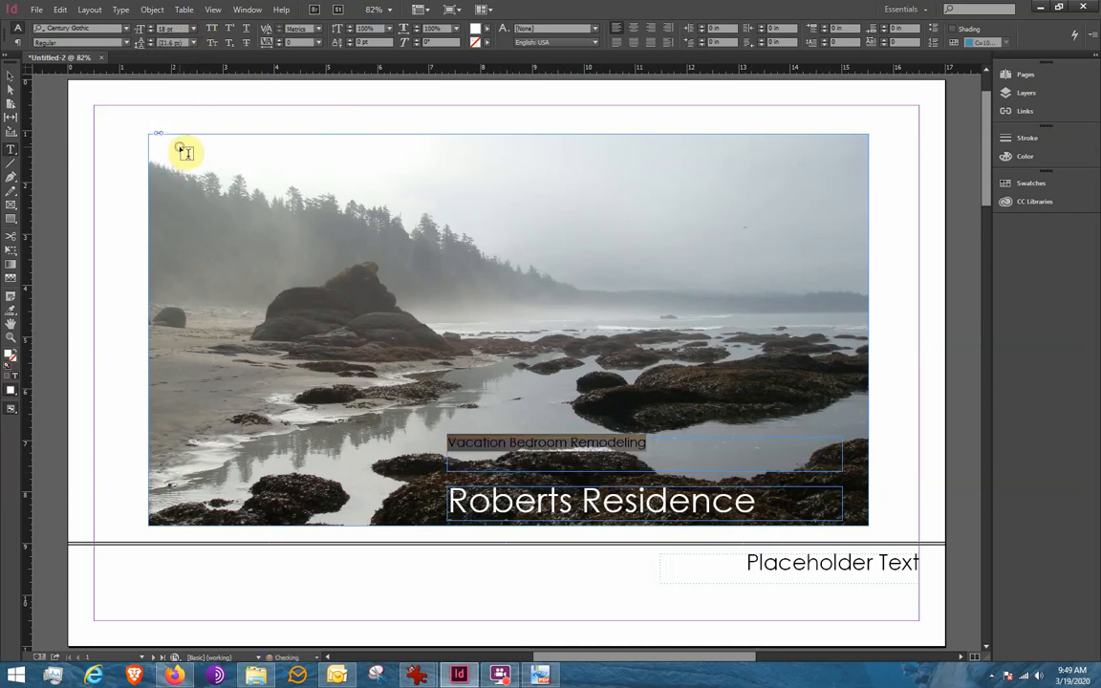
pyautogui.click(192, 29)
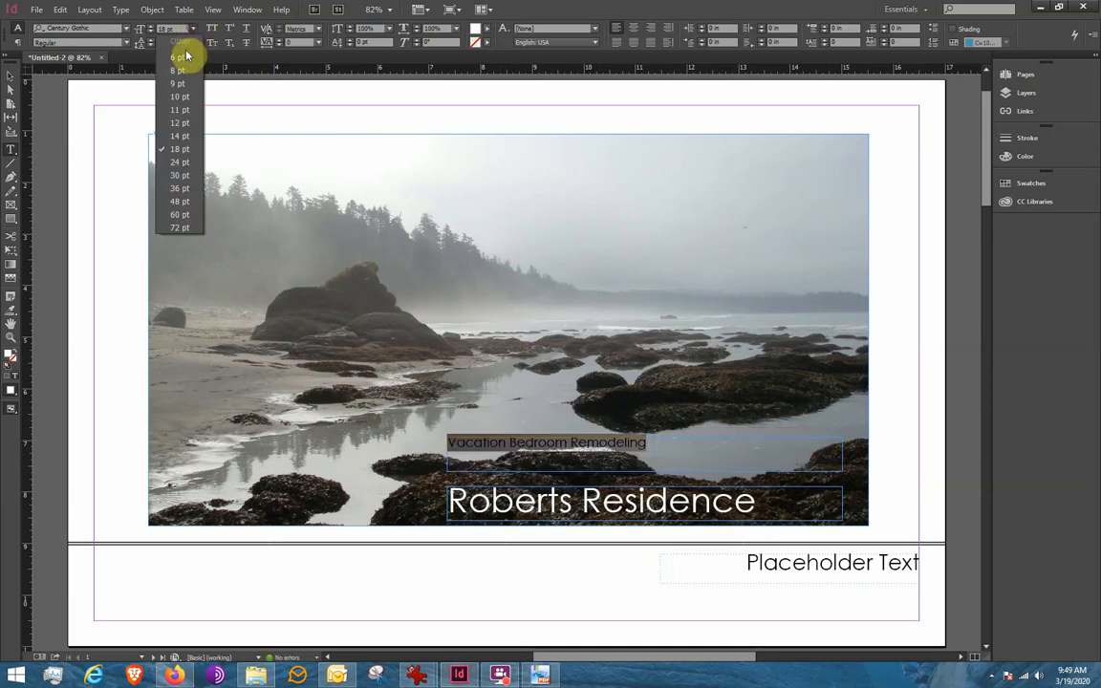
pyautogui.click(186, 202)
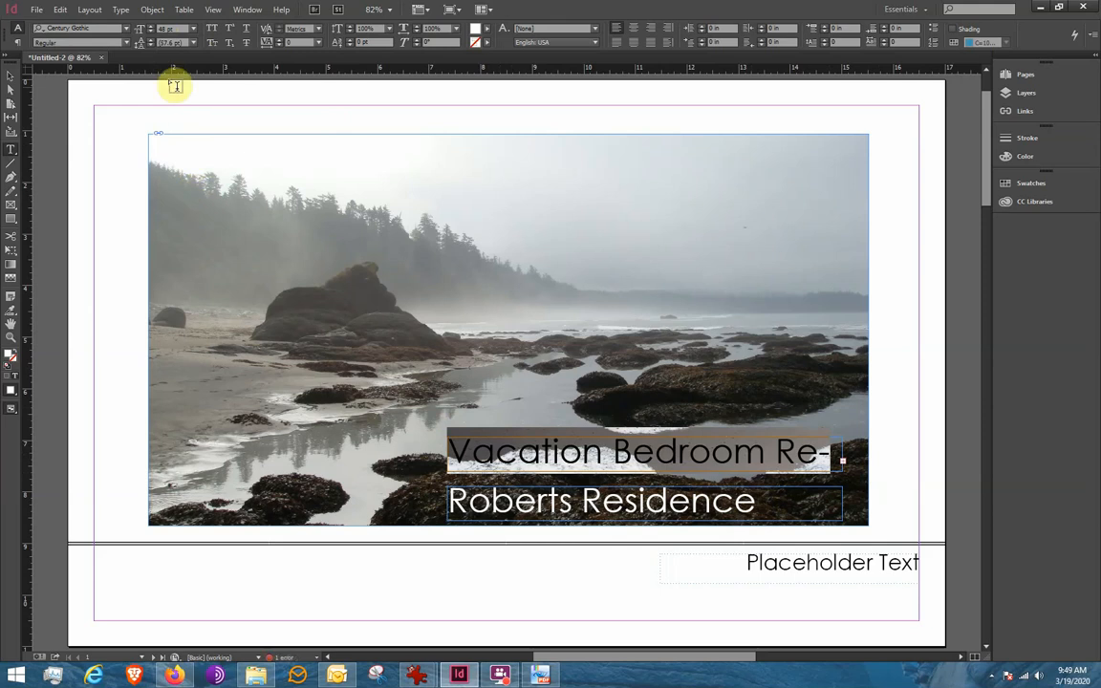
pyautogui.click(192, 29)
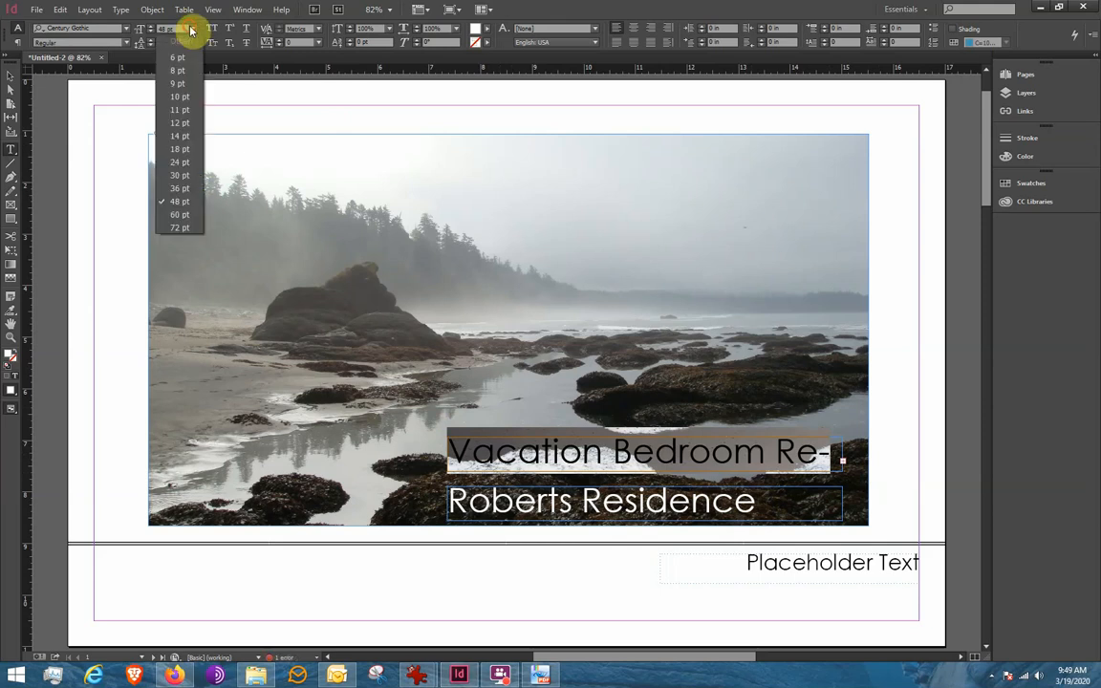
pyautogui.click(185, 172)
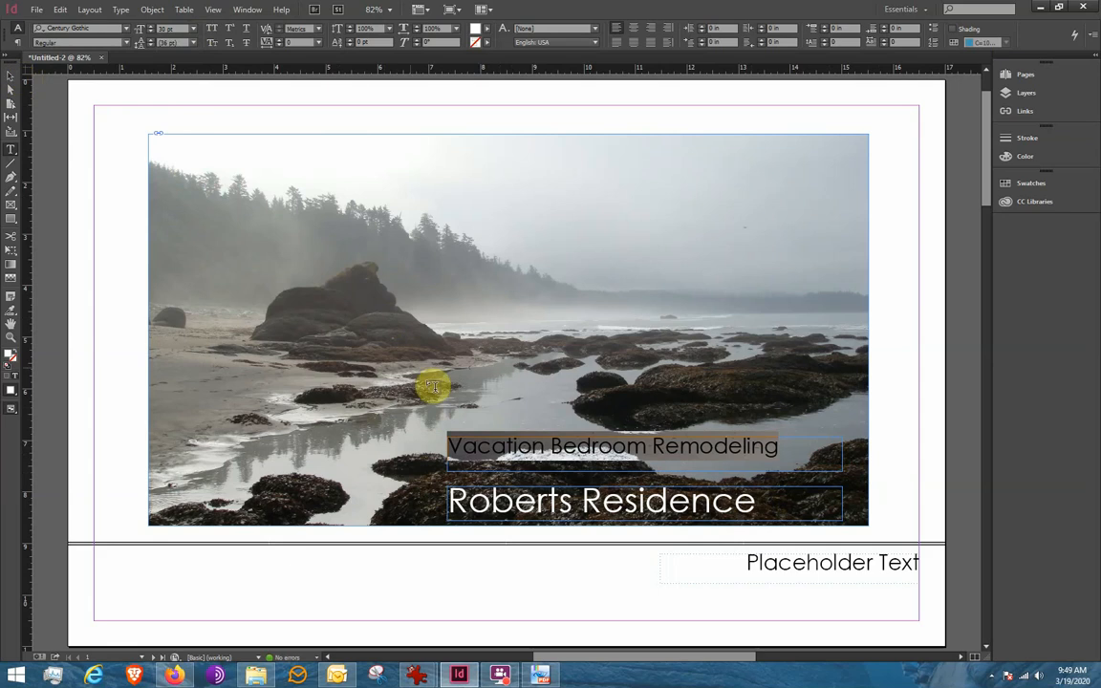
# - Change the subtitle's font to Times New Roman Italic
pyautogui.click(92, 26)
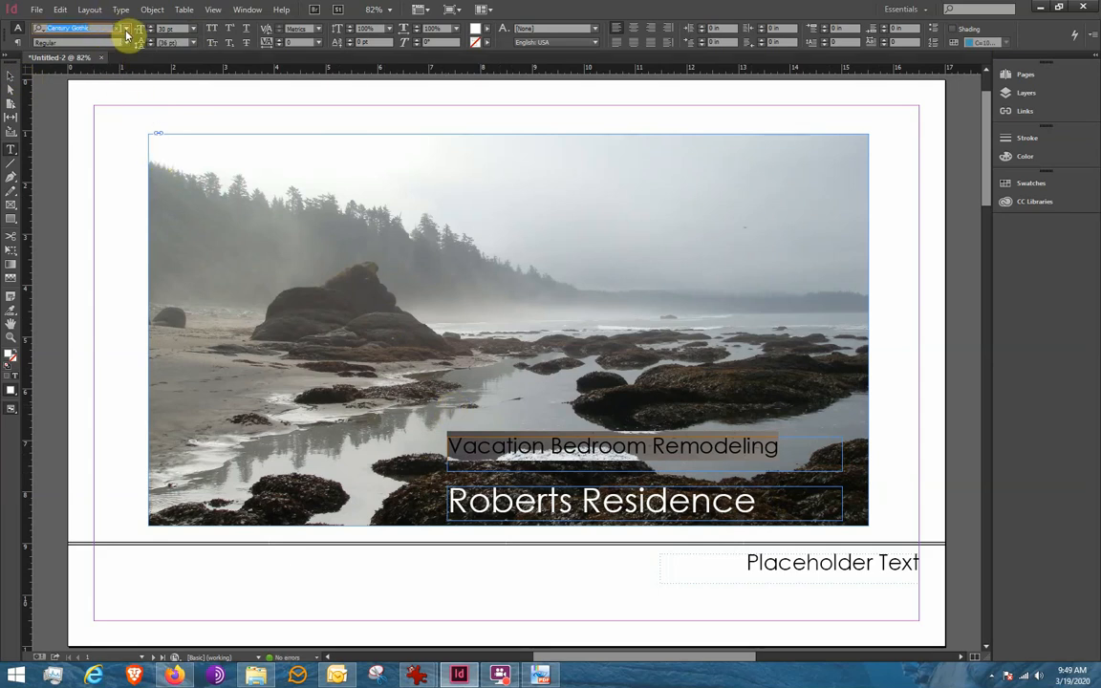
pyautogui.click(127, 30)
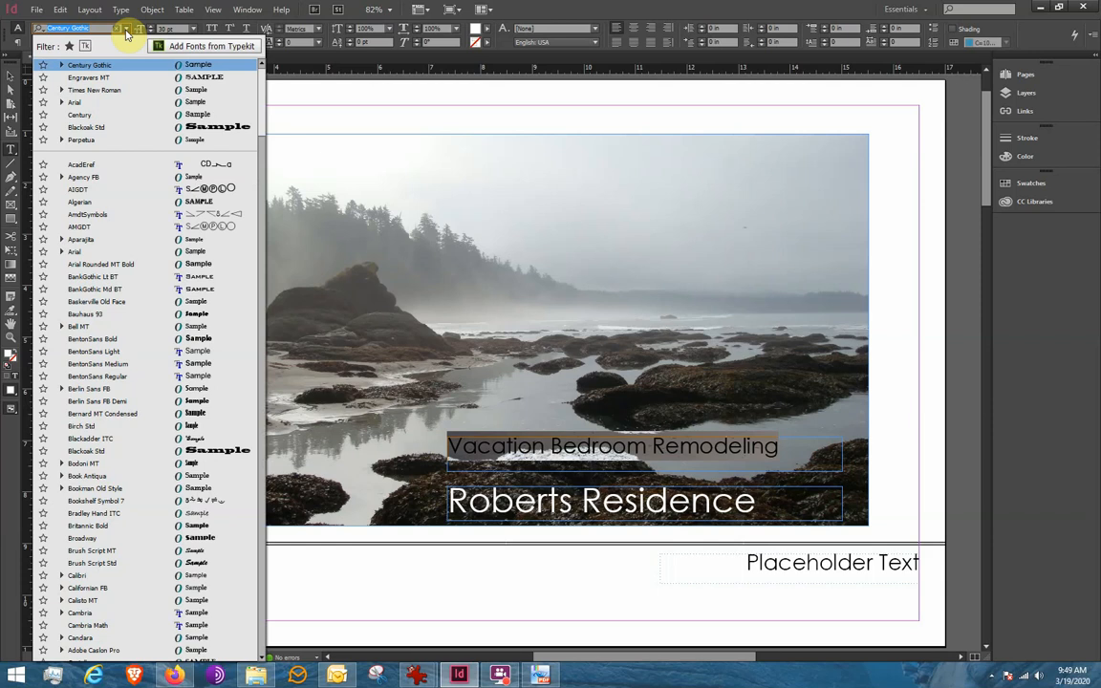
pyautogui.write('t')
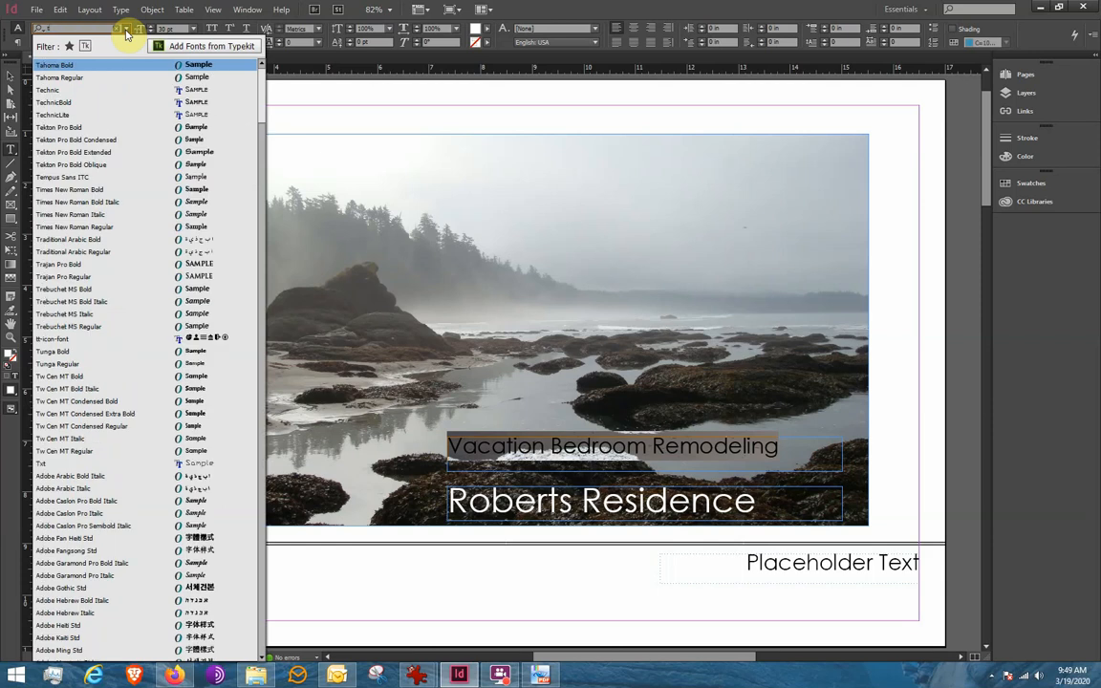
pyautogui.write('im')
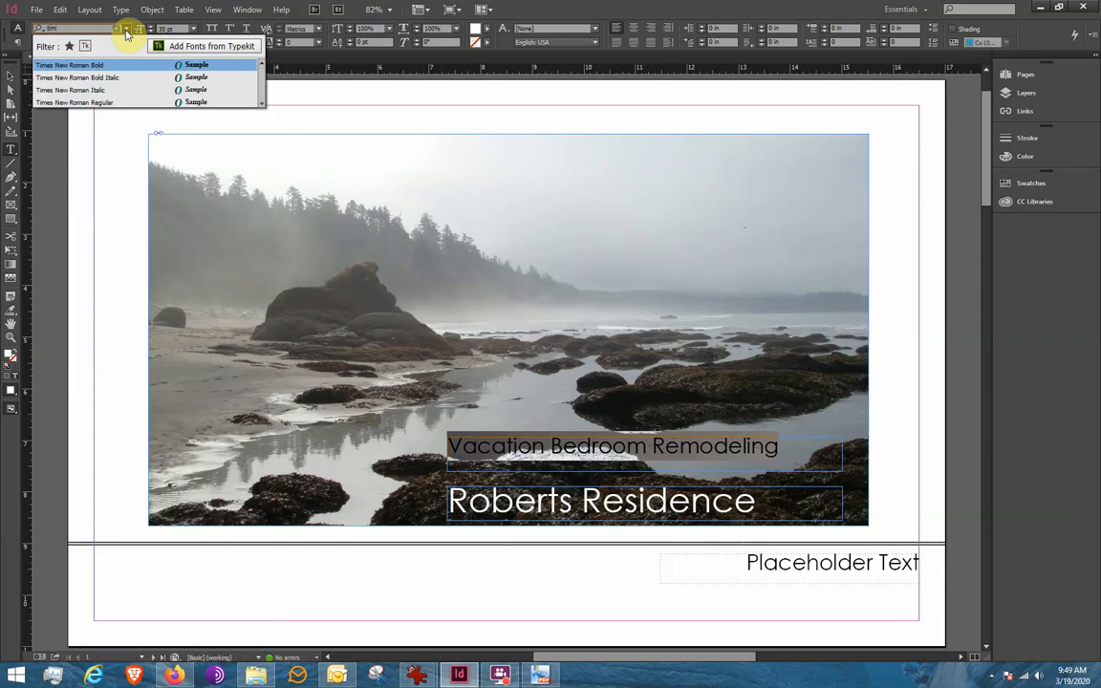
pyautogui.click(128, 89)
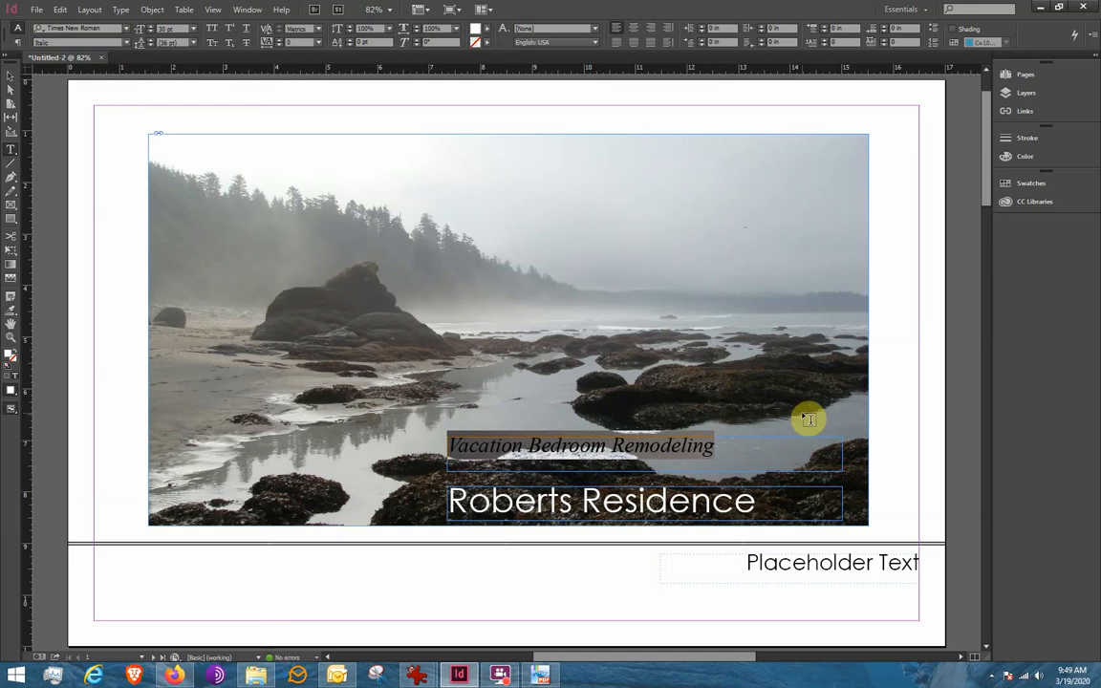
# - Fit the subtitle frame to its text just above the residence title, and scale frame and text together to about 5.94 in wide
pyautogui.click(11, 76)
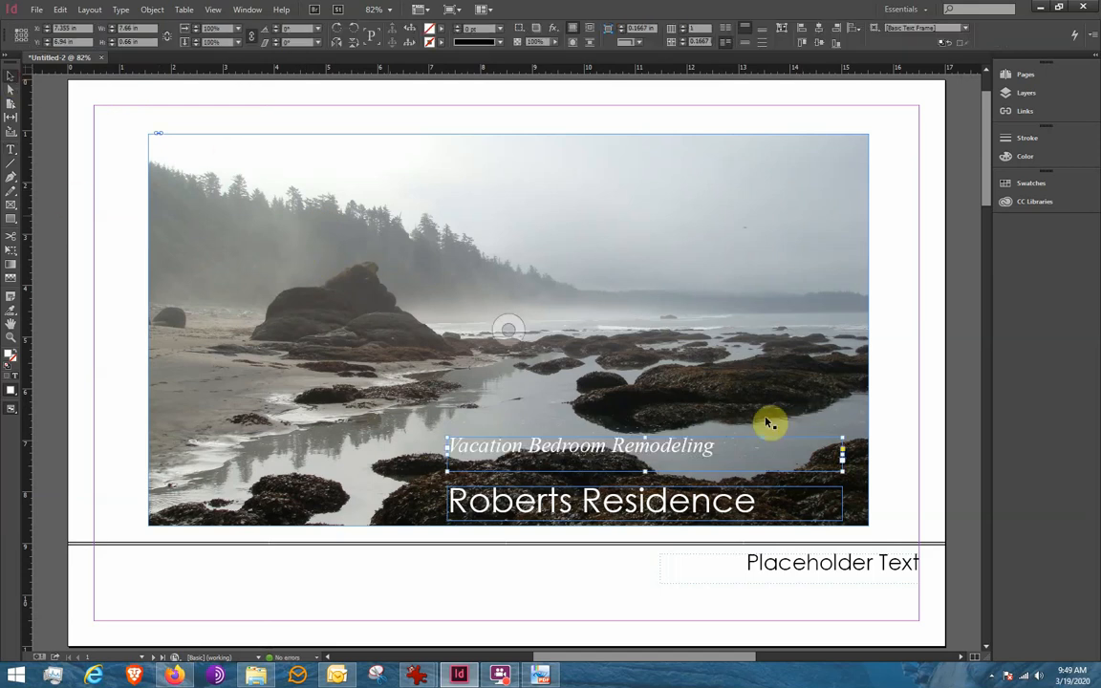
pyautogui.doubleClick(842, 438)
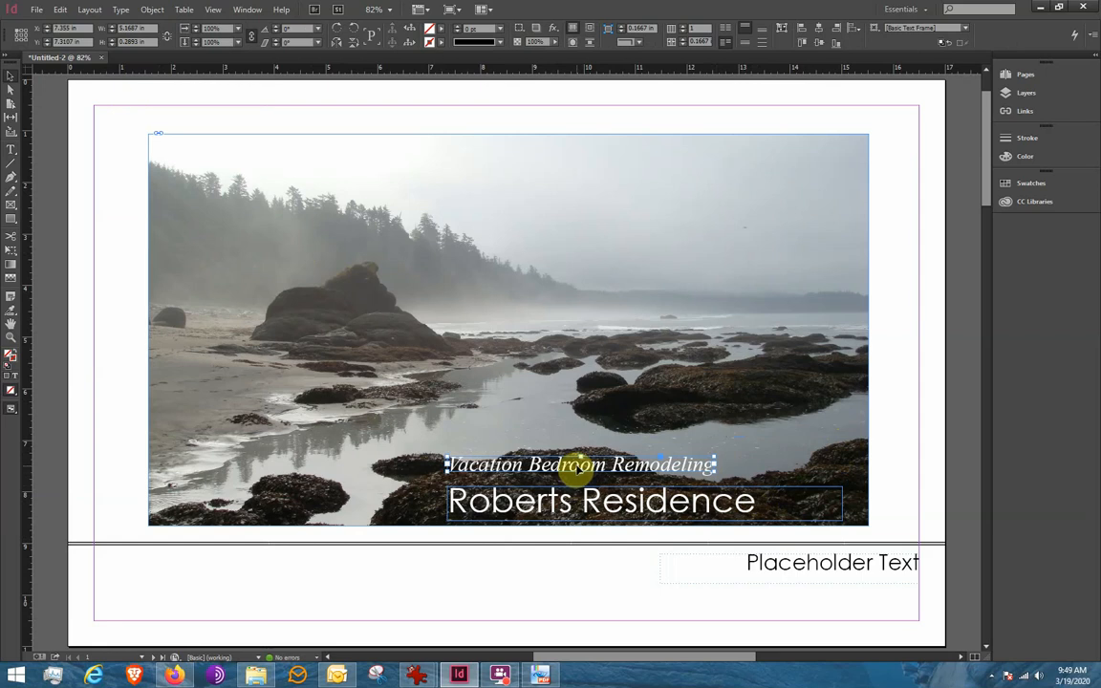
pyautogui.scroll(5, 712, 491)
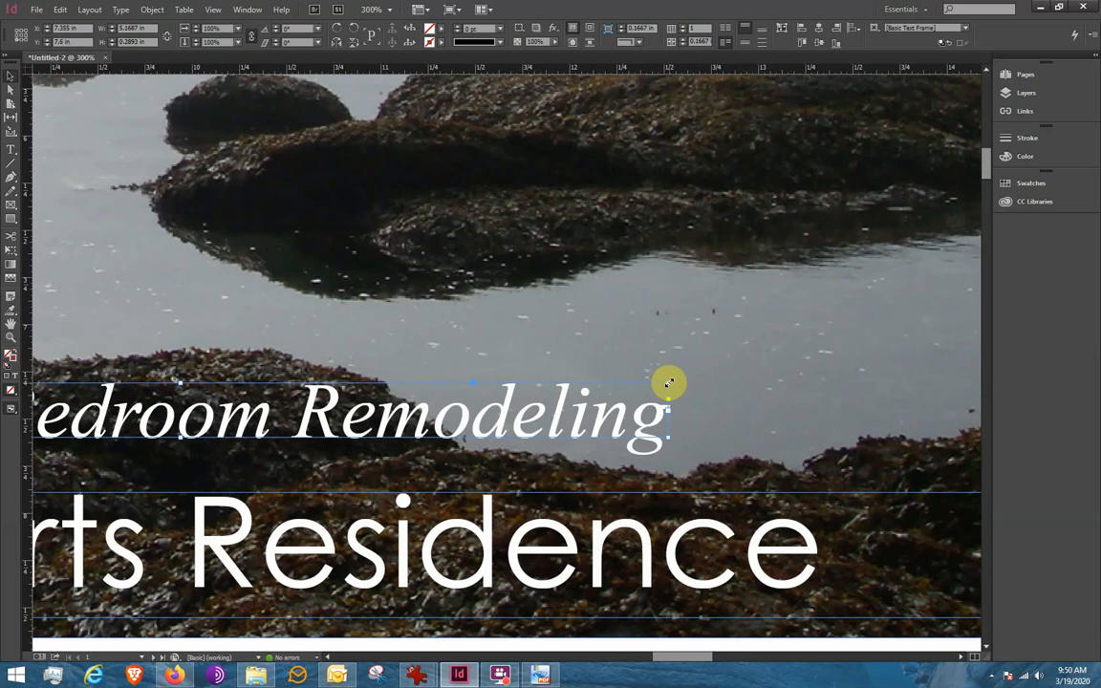
pyautogui.moveTo(670, 383); pyautogui.dragTo(812, 382)
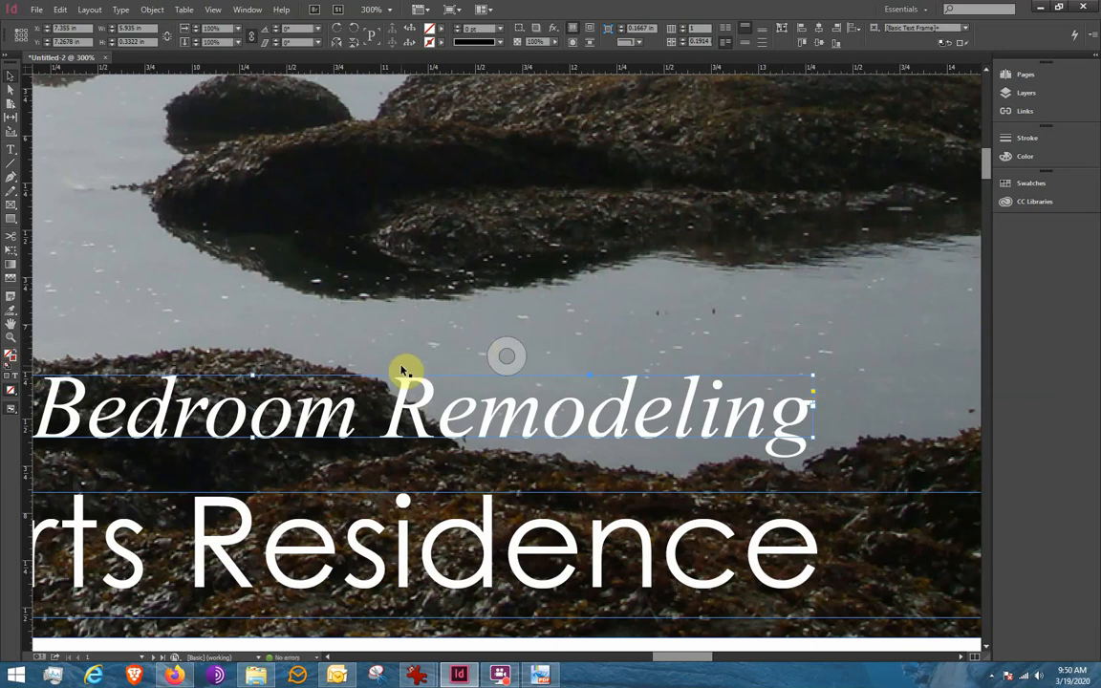
pyautogui.click(436, 328)
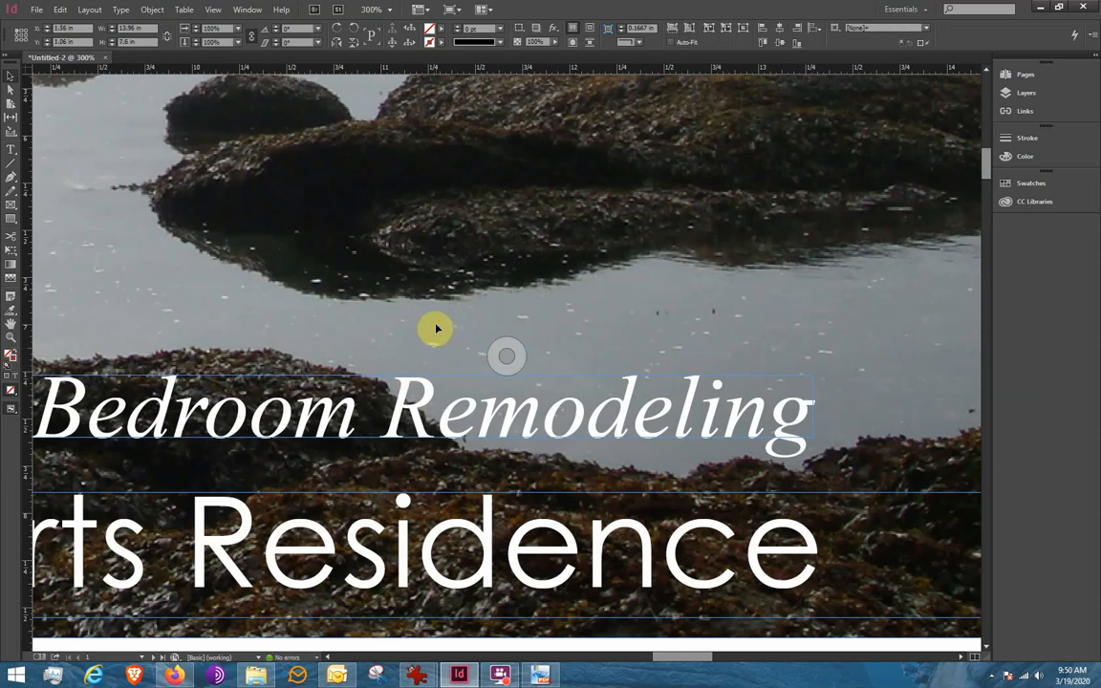
pyautogui.hotkey('ctrl', '0')
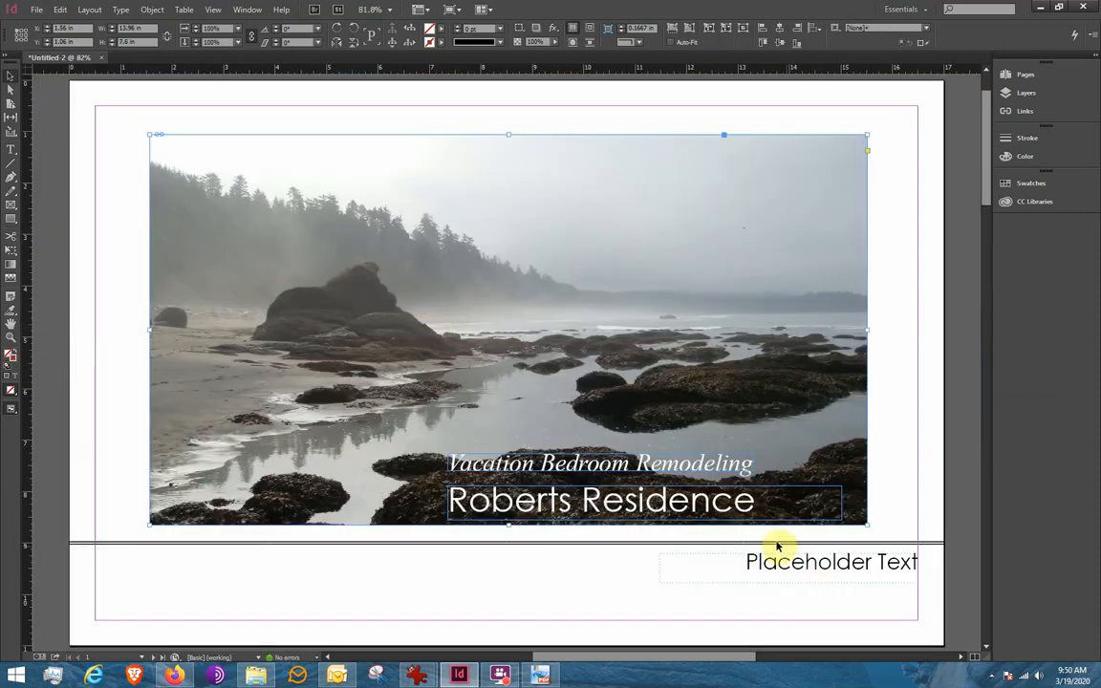
pyautogui.click(881, 441)
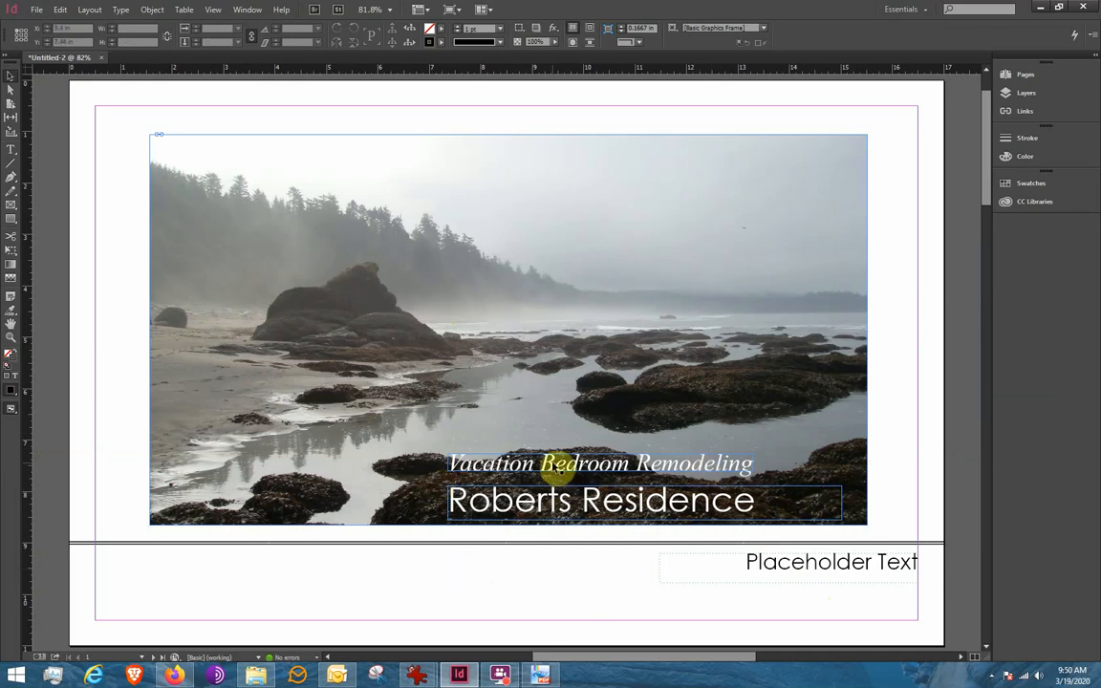
# - Nudge the italic subtitle straight up from above the residence title to the photo's foggy horizon, just above the waterline
pyautogui.click(558, 467)
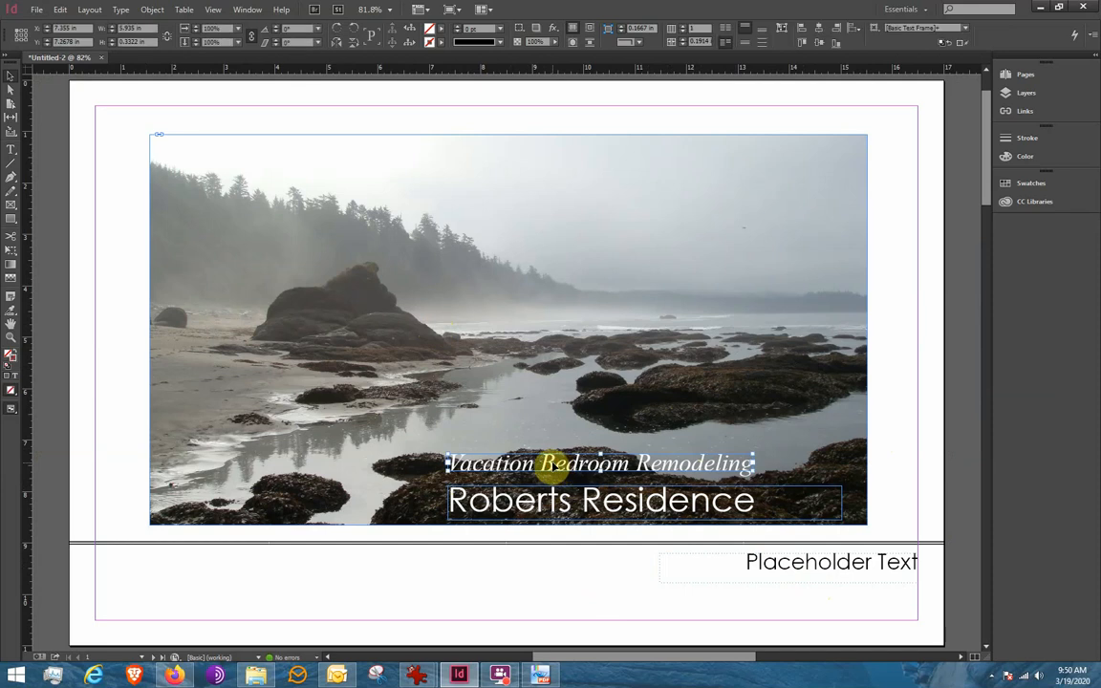
pyautogui.press('Up')
pyautogui.press('Up')
pyautogui.press('Up')
pyautogui.press('Up')
pyautogui.press('Up')
pyautogui.press('Up')
pyautogui.press('Up')
pyautogui.press('Up')
pyautogui.press('Up')
pyautogui.press('Up')
pyautogui.press('Up')
pyautogui.press('Up')
pyautogui.press('Up')
pyautogui.press('Up')
pyautogui.press('Up')
pyautogui.press('Up')
pyautogui.press('Up')
pyautogui.press('Up')
pyautogui.press('Up')
pyautogui.press('Up')
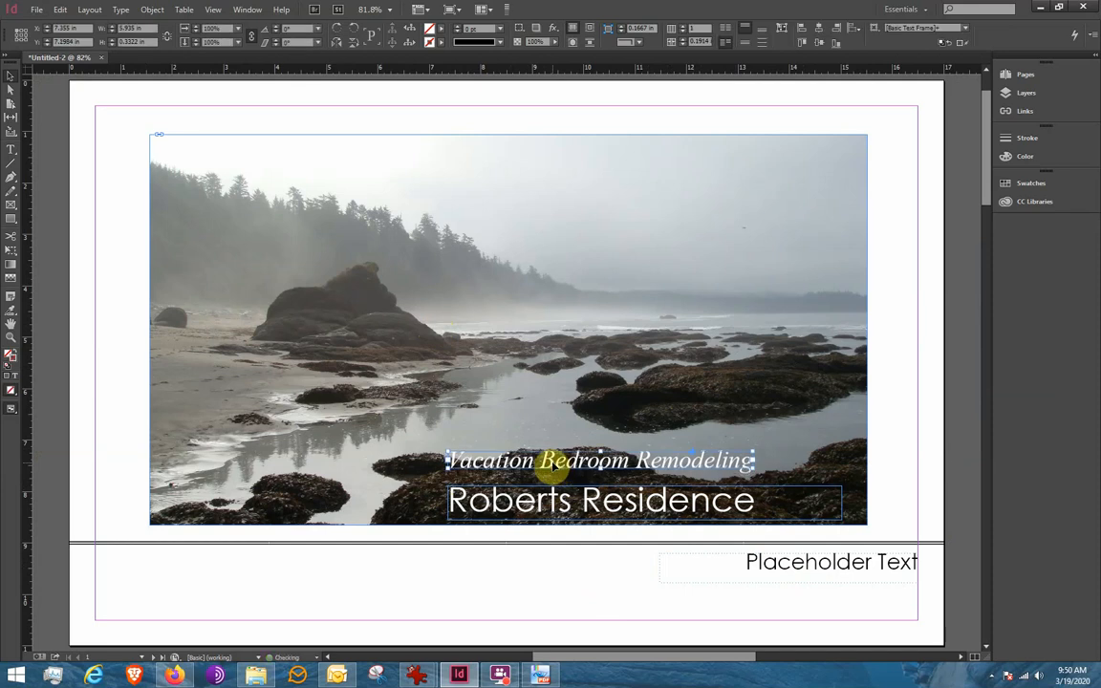
pyautogui.press('Up')
pyautogui.press('Up')
pyautogui.press('Up')
pyautogui.press('Up')
pyautogui.press('Up')
pyautogui.press('Up')
pyautogui.press('Up')
pyautogui.press('Up')
pyautogui.press('Up')
pyautogui.press('Up')
pyautogui.press('Up')
pyautogui.press('Up')
pyautogui.press('Up')
pyautogui.press('Up')
pyautogui.press('Up')
pyautogui.press('Up')
pyautogui.press('Up')
pyautogui.press('Up')
pyautogui.press('Up')
pyautogui.press('Up')
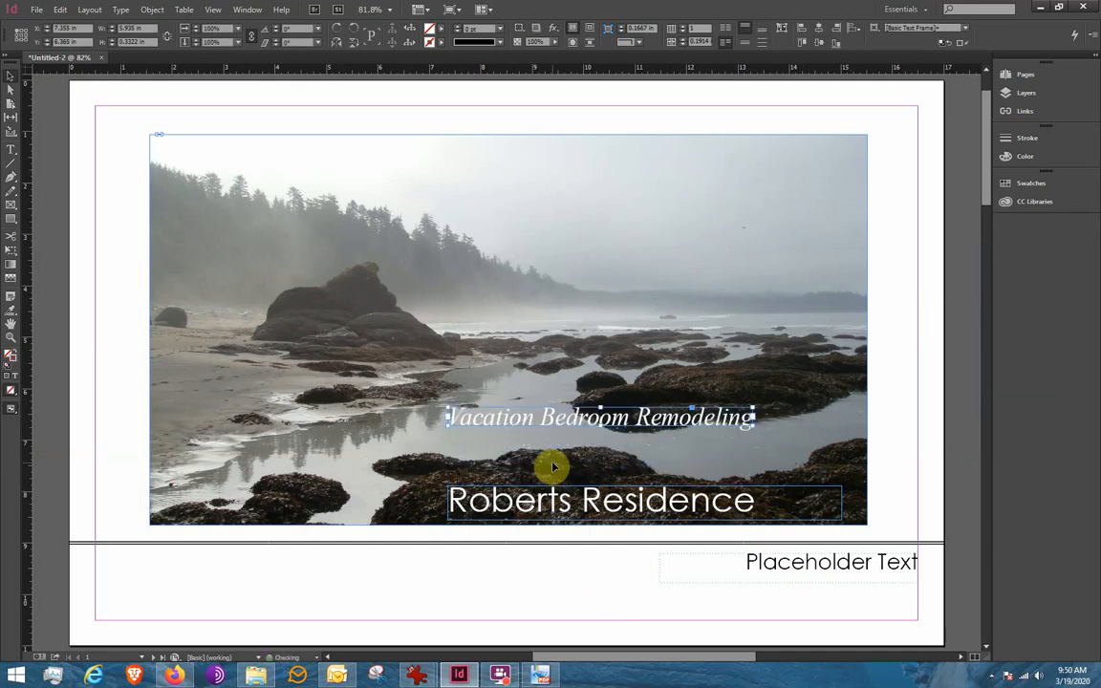
pyautogui.press('Up')
pyautogui.press('Up')
pyautogui.press('Up')
pyautogui.press('Up')
pyautogui.press('Up')
pyautogui.press('Up')
pyautogui.press('Up')
pyautogui.press('Up')
pyautogui.press('Up')
pyautogui.press('Up')
pyautogui.press('Up')
pyautogui.press('Up')
pyautogui.press('Up')
pyautogui.press('Up')
pyautogui.press('Up')
pyautogui.press('Up')
pyautogui.press('Up')
pyautogui.press('Up')
pyautogui.press('Up')
pyautogui.press('Up')
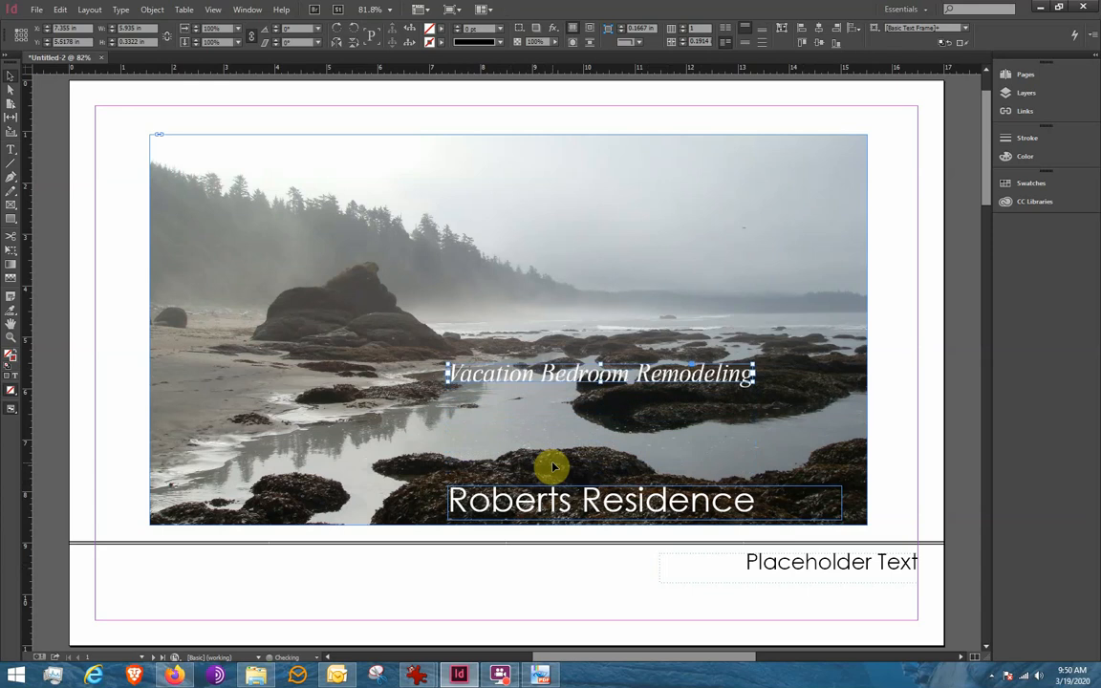
pyautogui.press('Up')
pyautogui.press('Up')
pyautogui.press('Up')
pyautogui.press('Up')
pyautogui.press('Up')
pyautogui.press('Up')
pyautogui.press('Up')
pyautogui.press('Up')
pyautogui.press('Up')
pyautogui.press('Up')
pyautogui.press('Up')
pyautogui.press('Up')
pyautogui.press('Up')
pyautogui.press('Up')
pyautogui.press('Up')
pyautogui.press('Up')
pyautogui.press('Up')
pyautogui.press('Up')
pyautogui.press('Up')
pyautogui.press('Up')
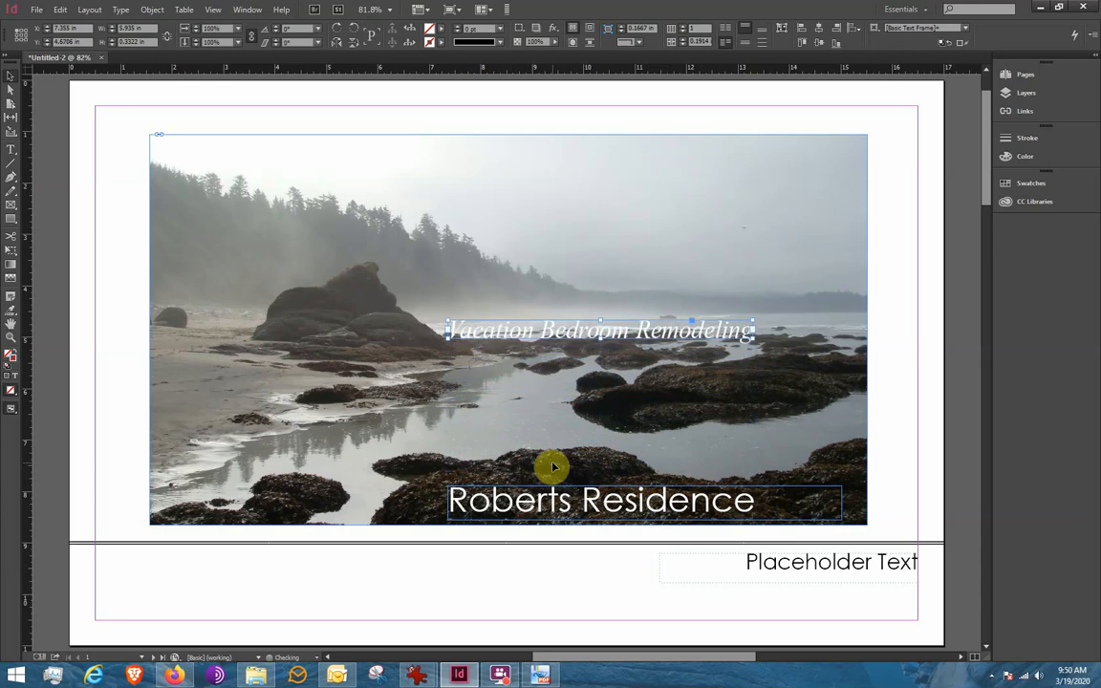
pyautogui.press('Up')
pyautogui.press('Up')
pyautogui.press('Up')
pyautogui.press('Up')
pyautogui.press('Up')
pyautogui.press('Up')
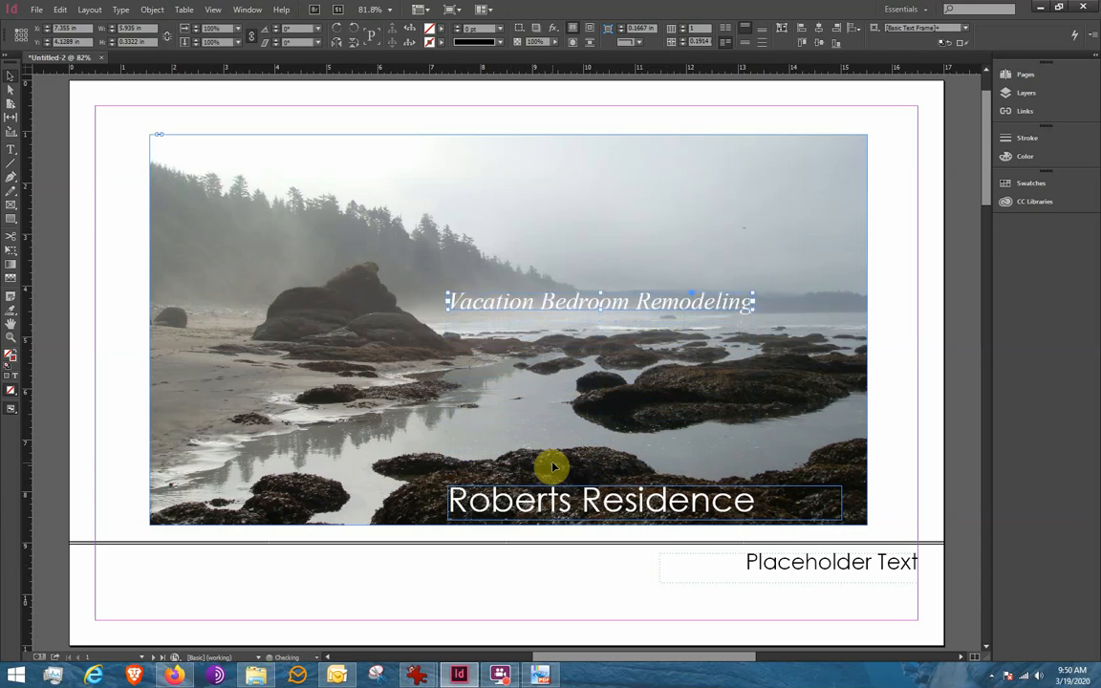
pyautogui.press('Down')
pyautogui.press('Down')
pyautogui.press('Down')
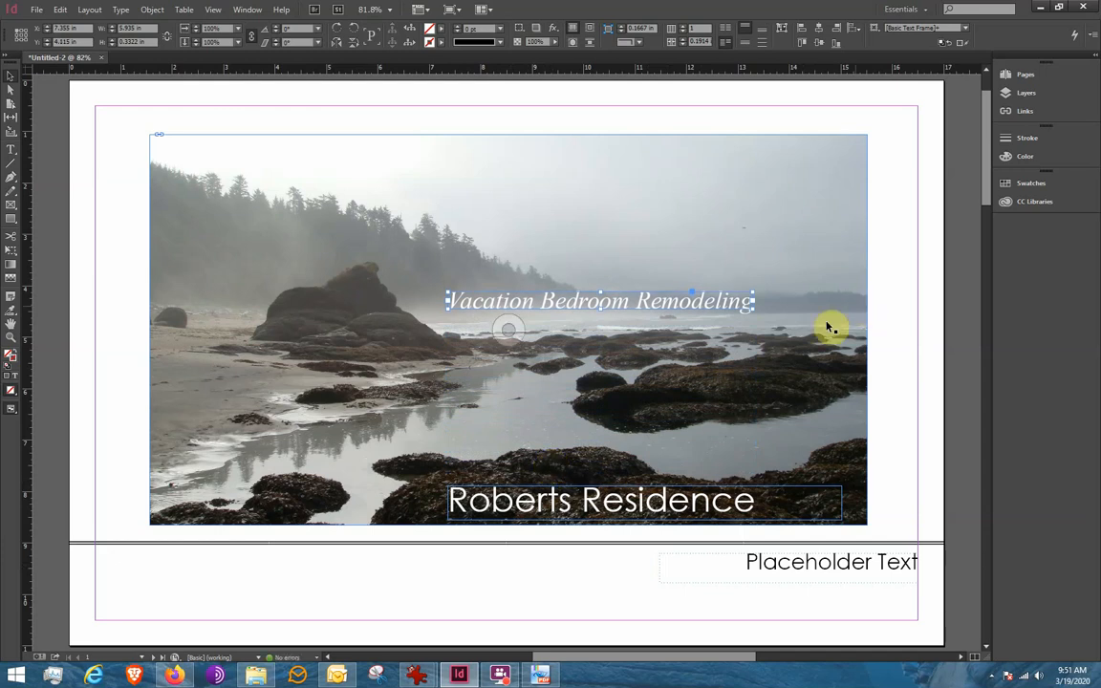
# - Deselect everything and preview page 1 in full-screen presentation mode, then return to the editing view
pyautogui.click(907, 233)
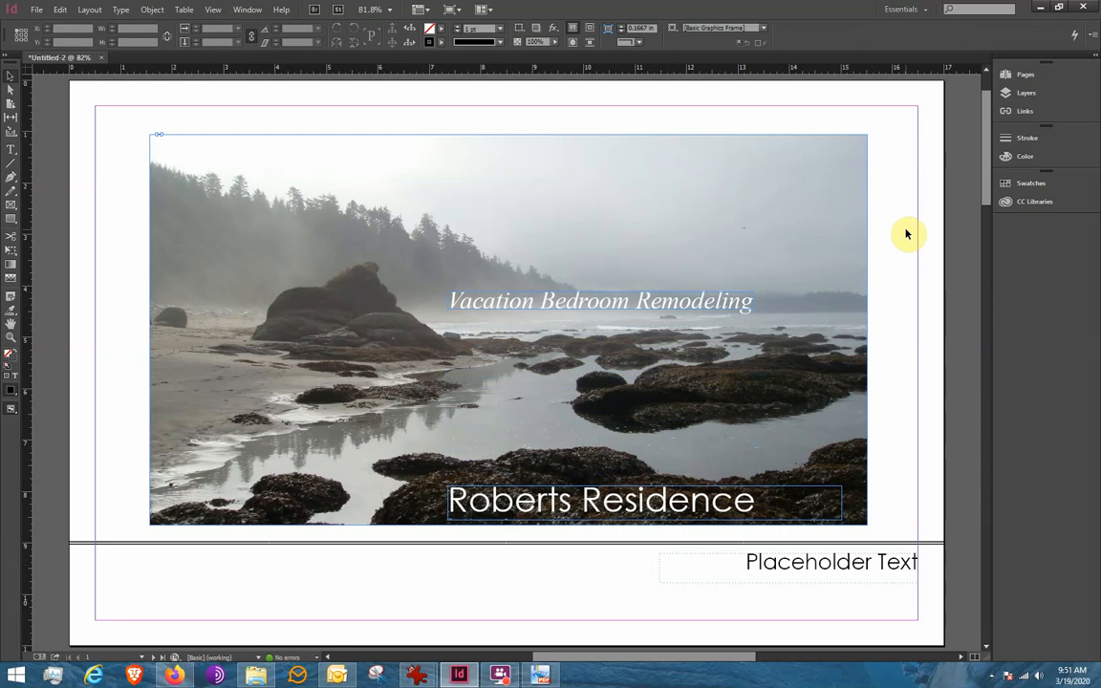
pyautogui.hotkey('shift', 'w')
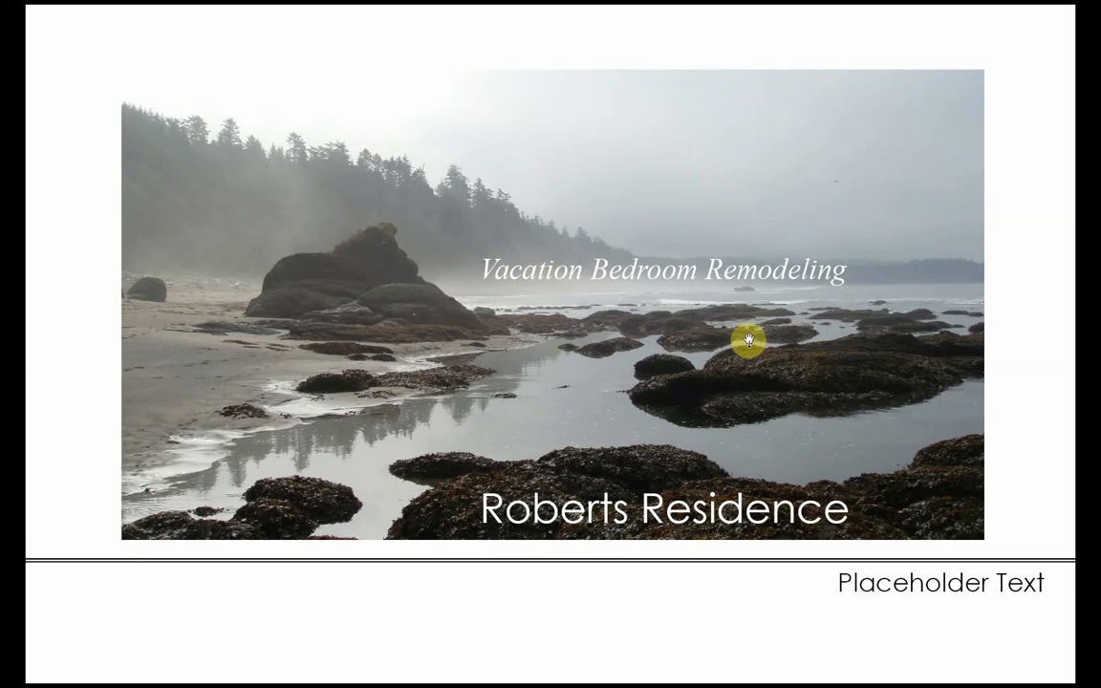
pyautogui.press('Escape')
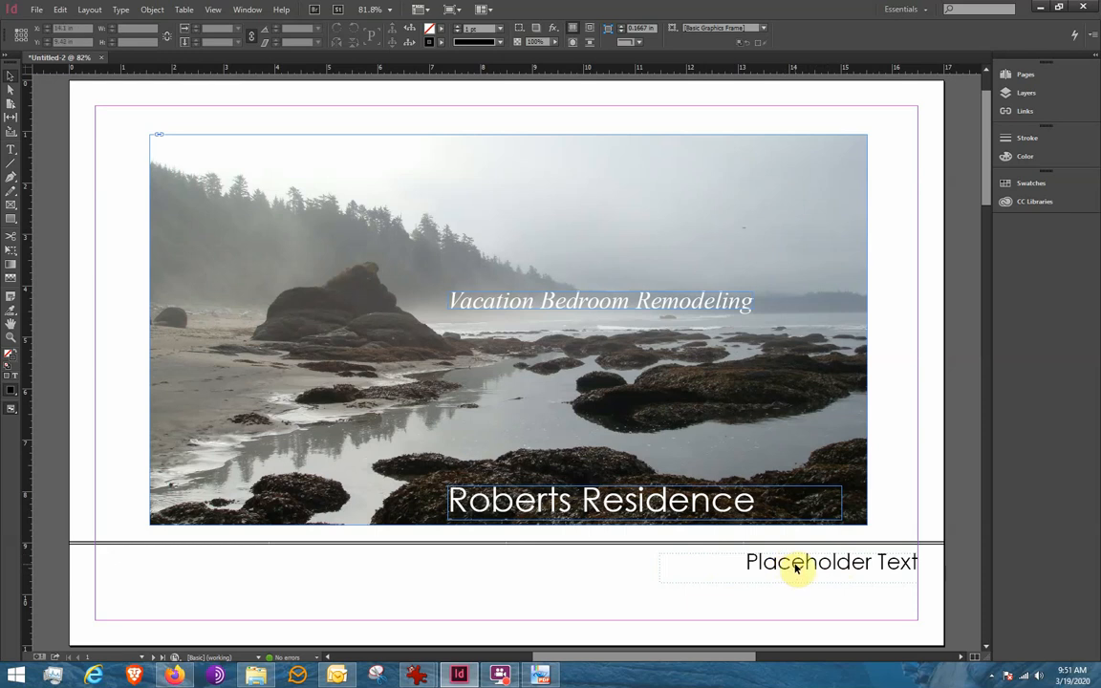
# - Replace the placeholder text below the double line on page 1 with "design by MY Studio"
pyautogui.doubleClick(801, 568)
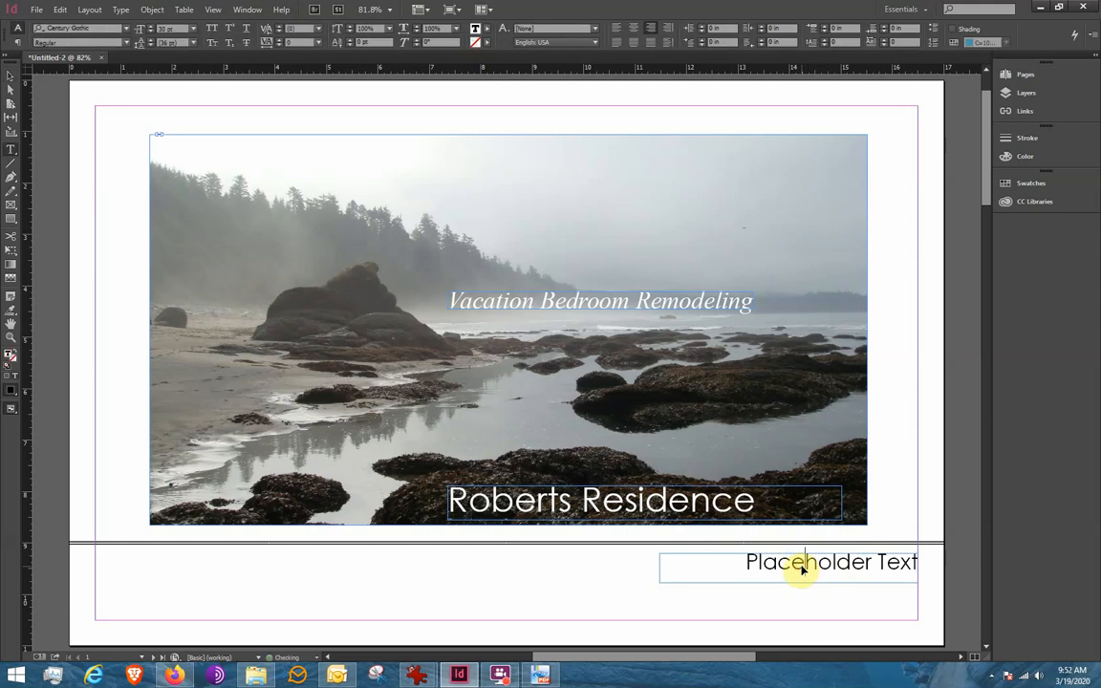
pyautogui.doubleClick(771, 564)
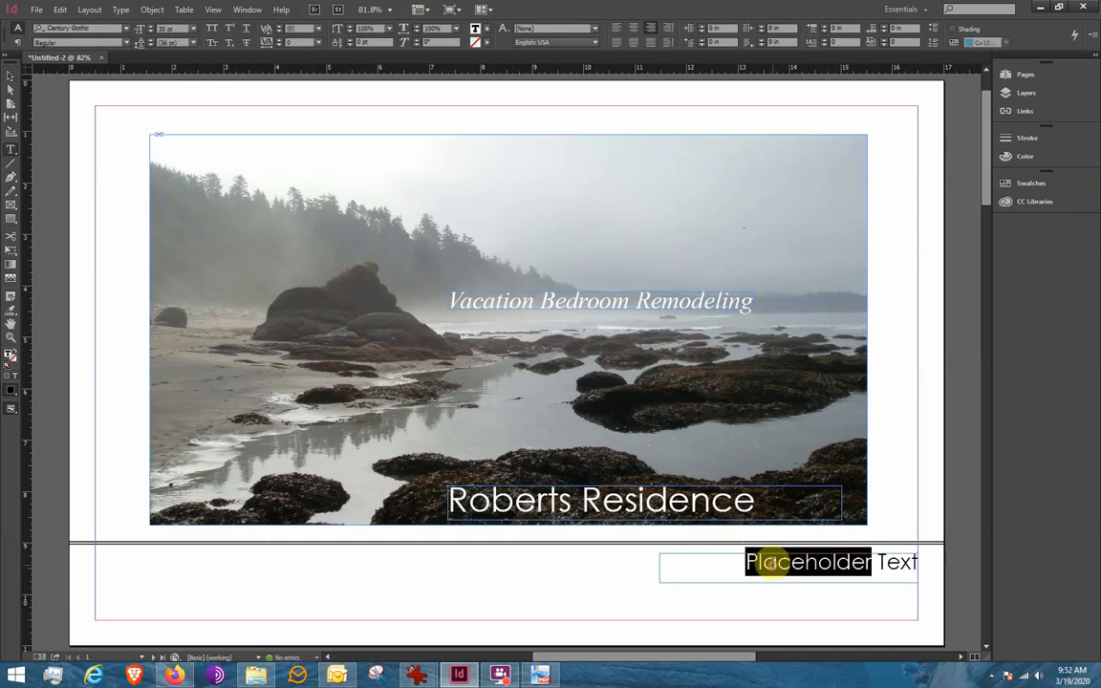
pyautogui.moveTo(762, 563); pyautogui.dragTo(870, 589)
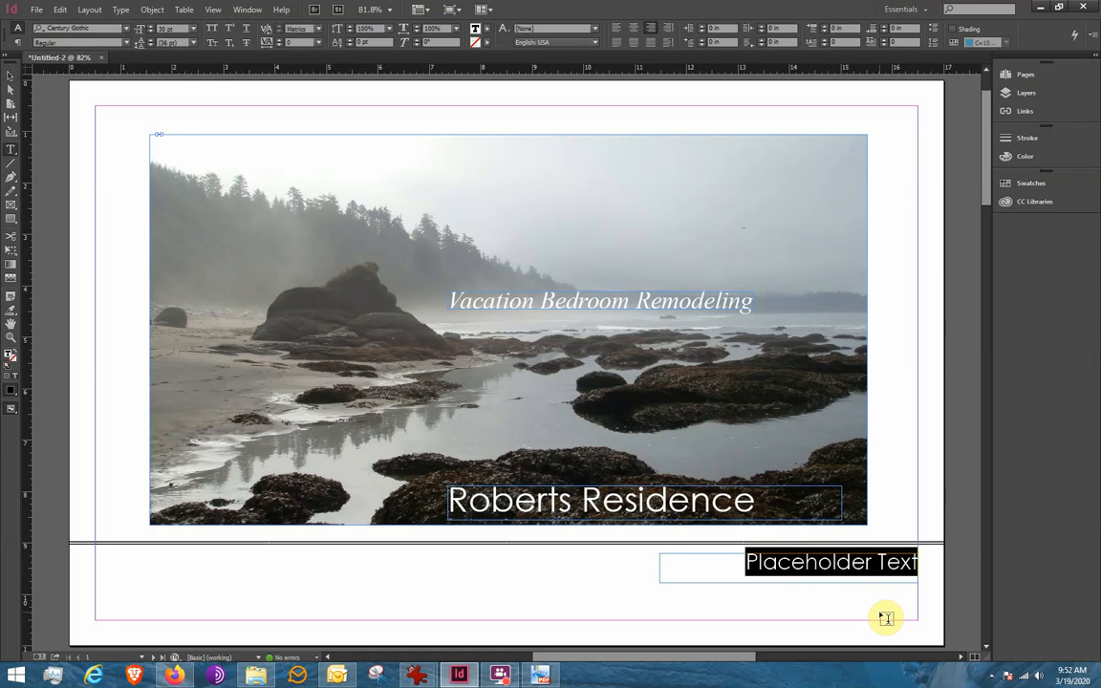
pyautogui.write('de')
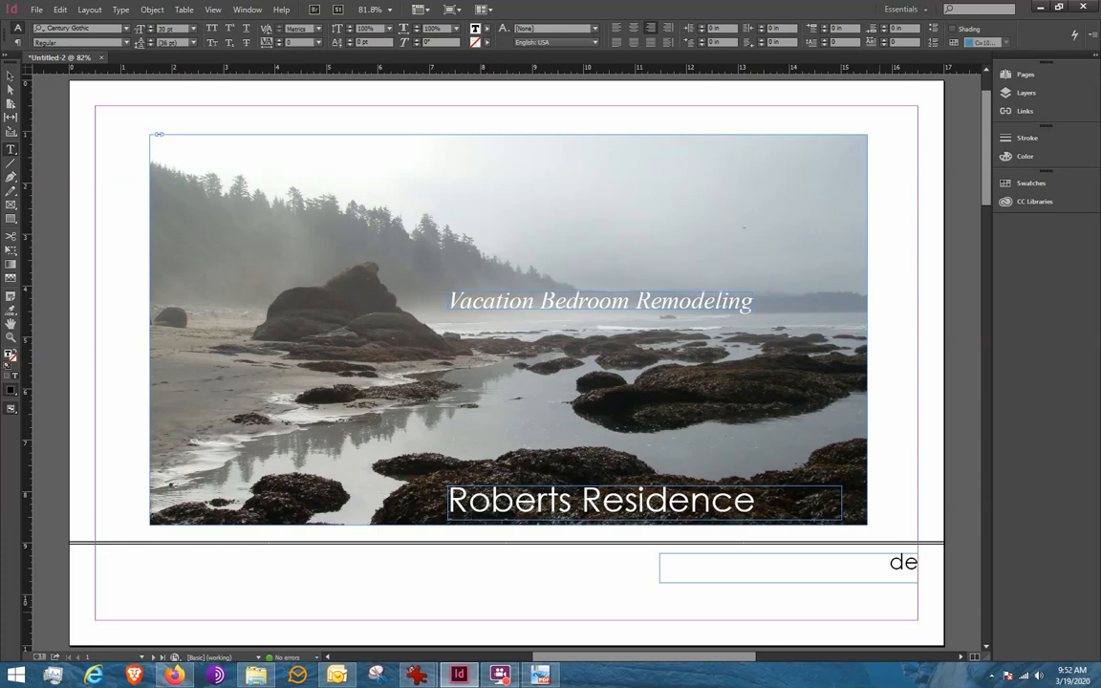
pyautogui.press('BackSpace')
pyautogui.press('BackSpace')
pyautogui.write('MY Studi')
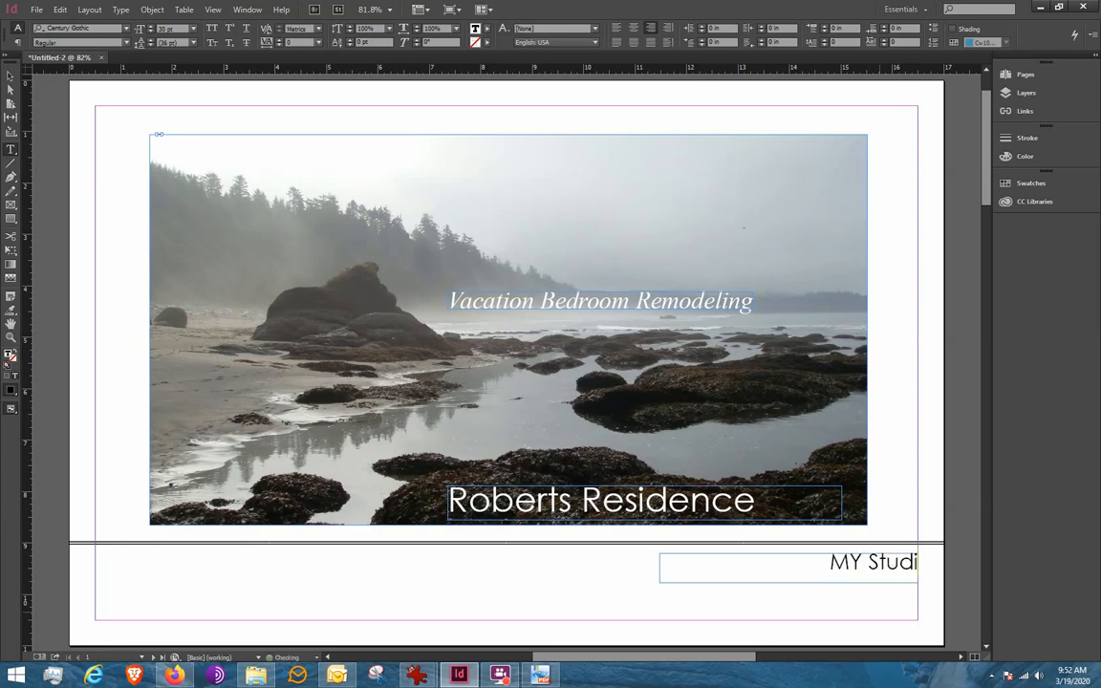
pyautogui.write('o')
pyautogui.click(807, 568)
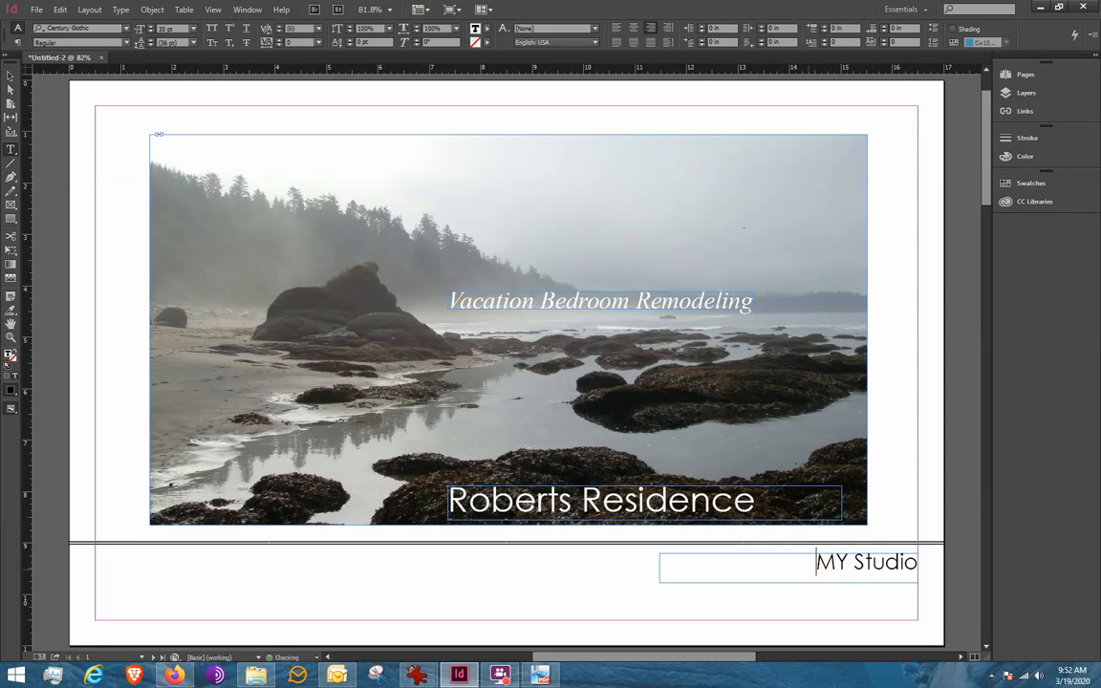
pyautogui.write('design by')
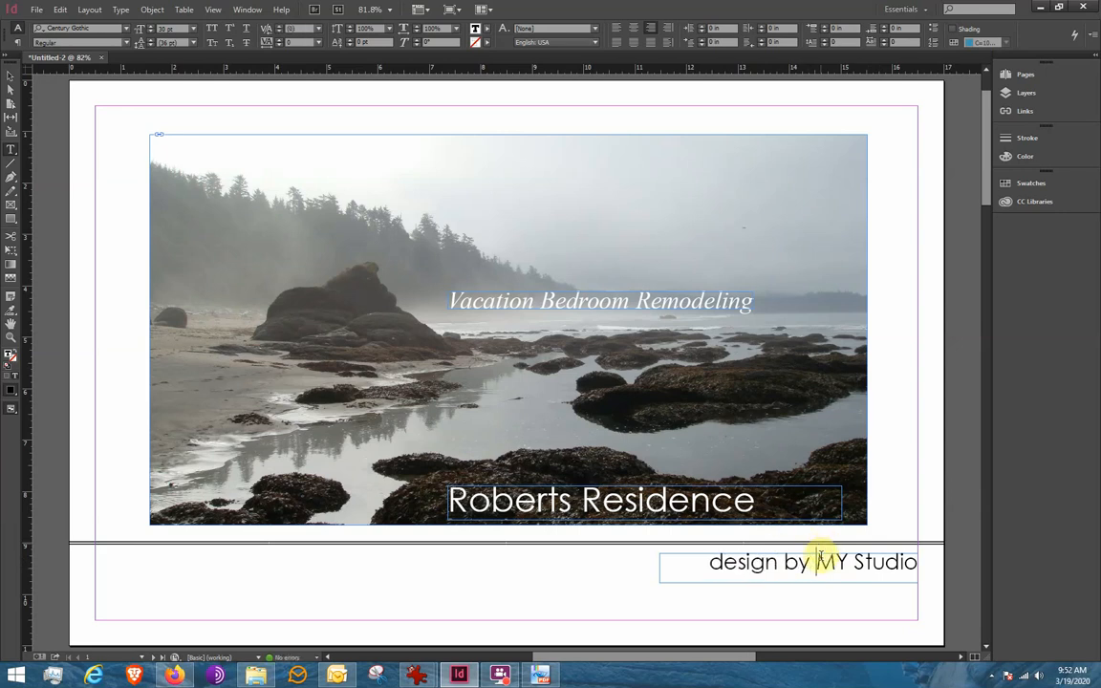
# - Change the font of the words "design by" to Times New Roman Italic
pyautogui.moveTo(811, 564); pyautogui.dragTo(702, 562)
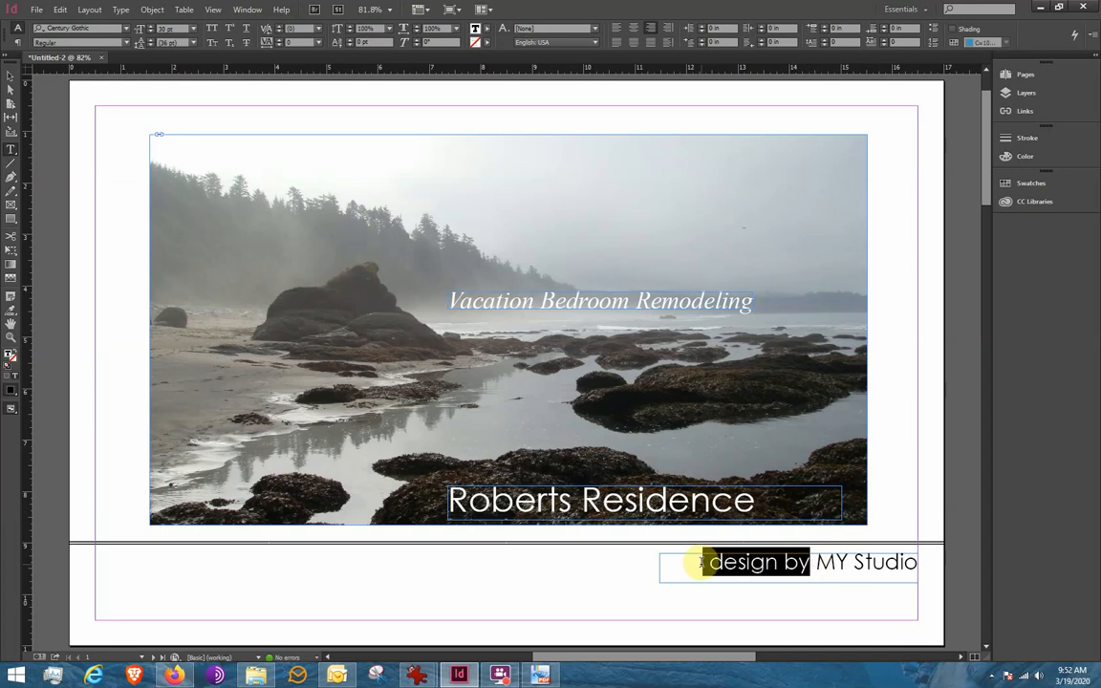
pyautogui.click(94, 28)
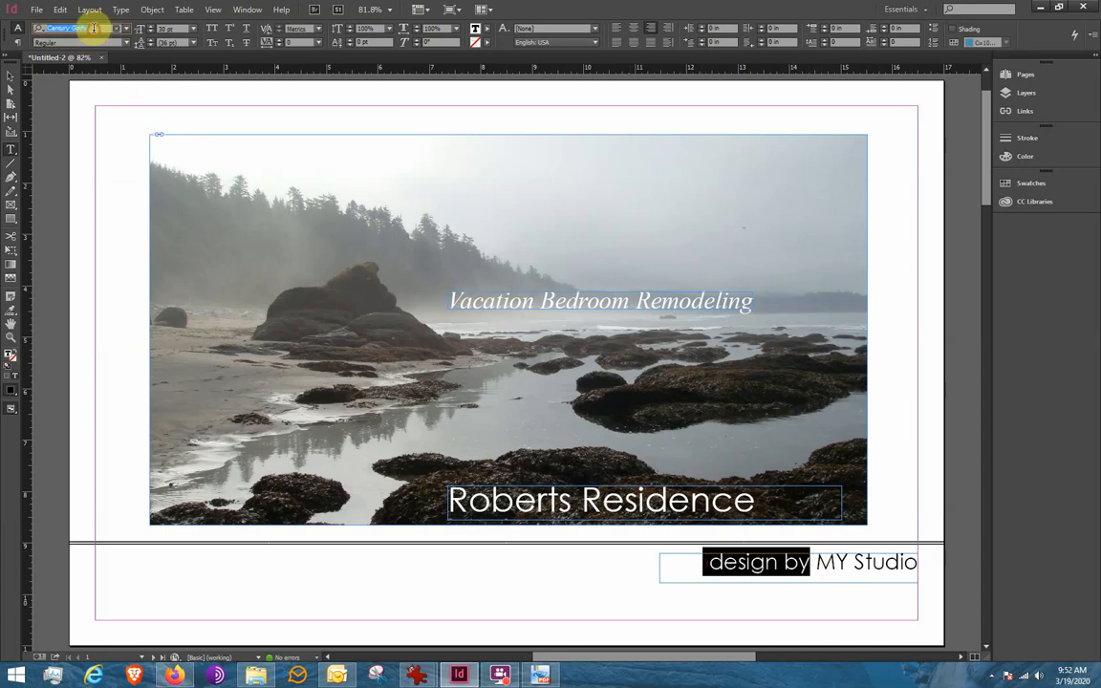
pyautogui.write('time')
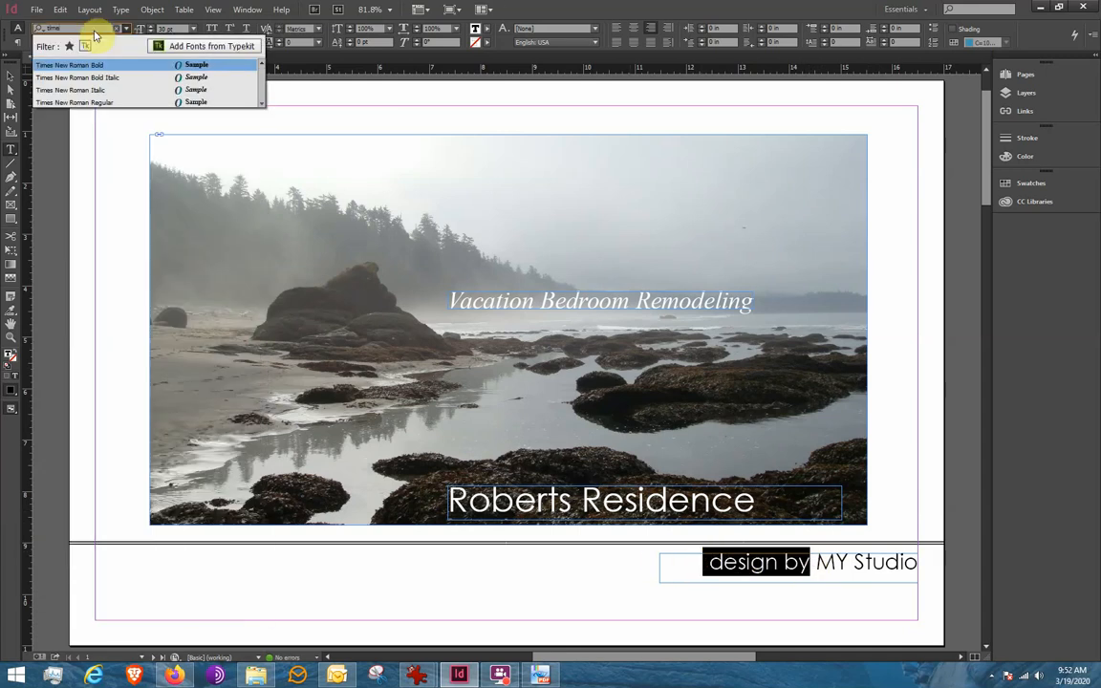
pyautogui.click(91, 90)
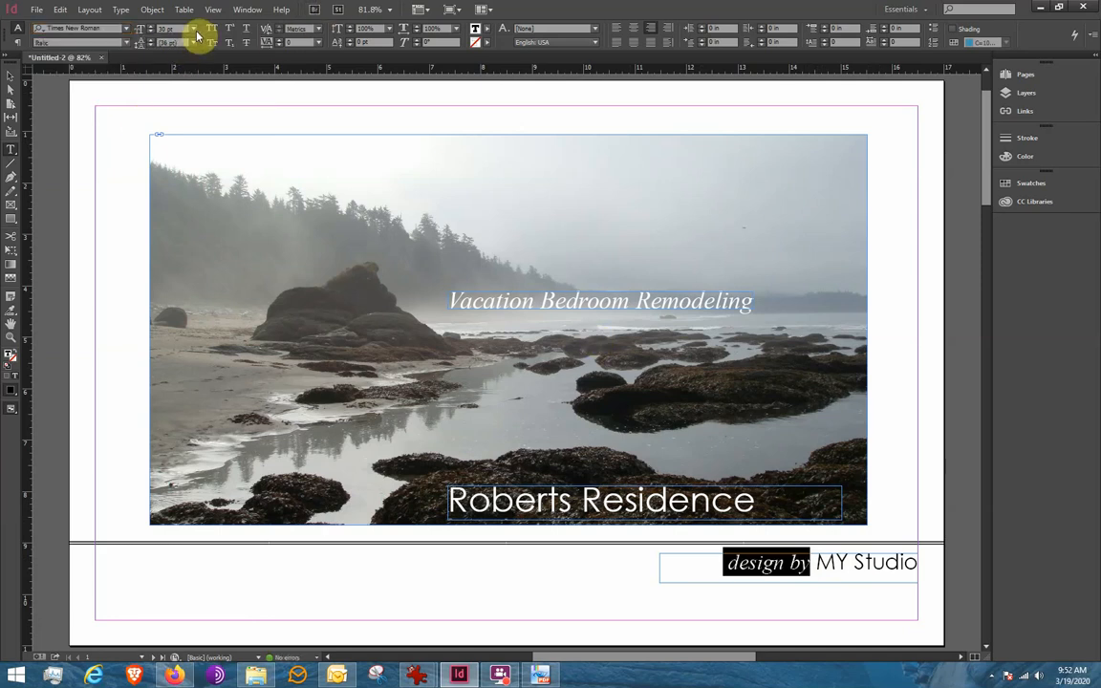
# - Set the words "MY Studio" in the footer credit to the Bold style of Century Gothic
pyautogui.doubleClick(841, 562)
pyautogui.moveTo(841, 562); pyautogui.dragTo(916, 563)
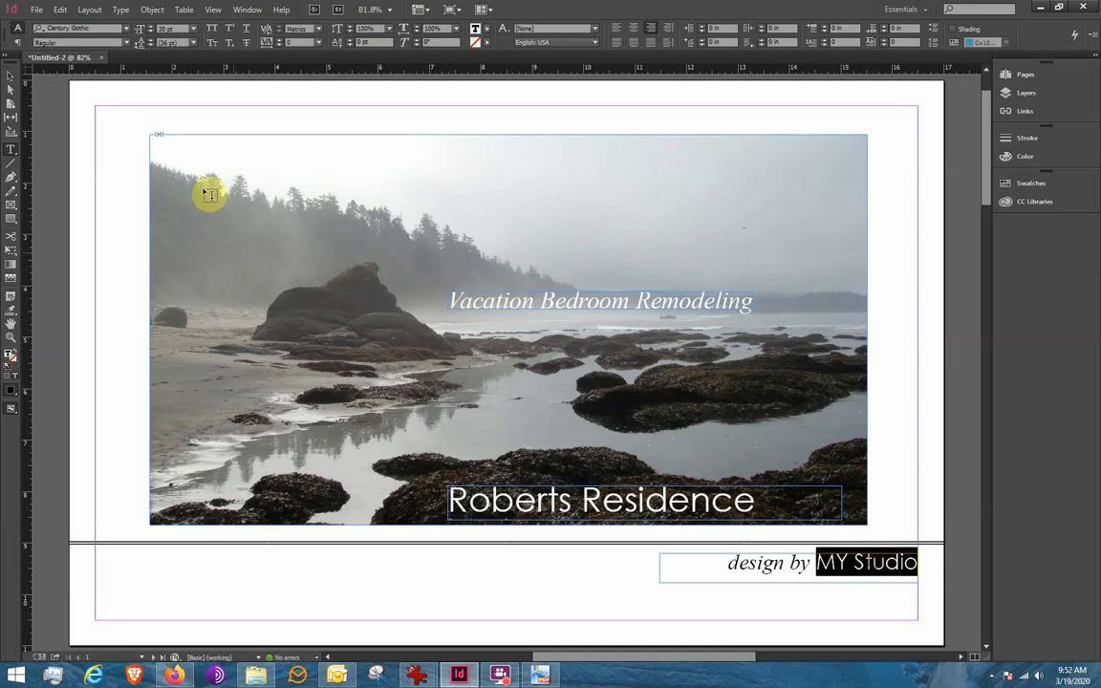
pyautogui.click(125, 43)
pyautogui.click(96, 80)
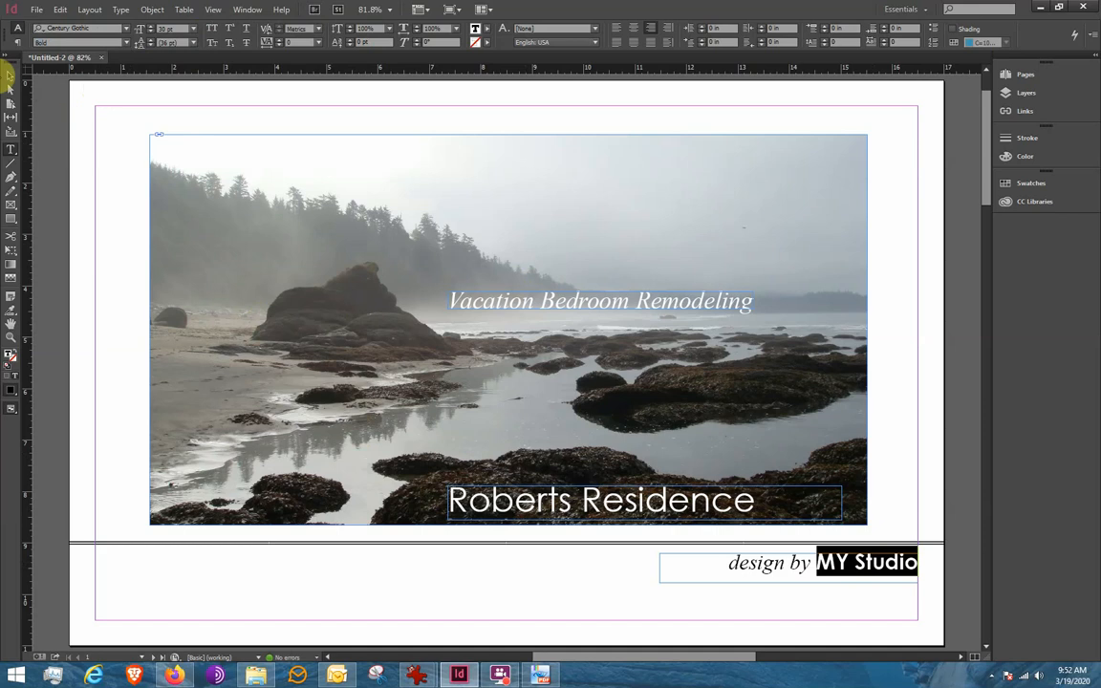
pyautogui.click(13, 78)
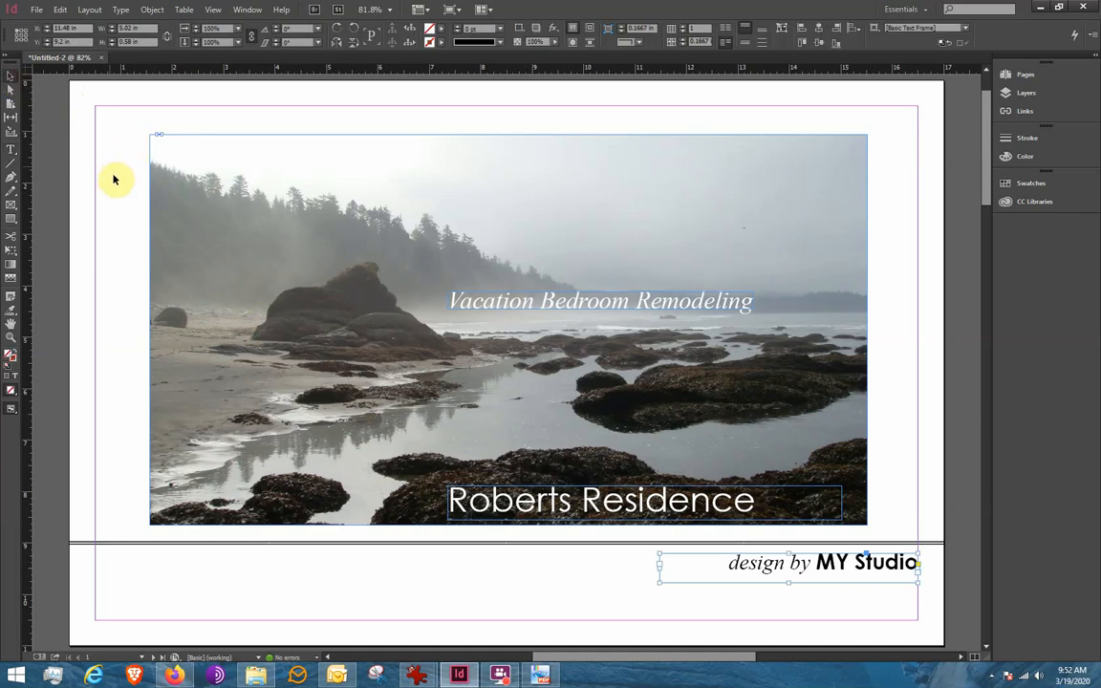
pyautogui.click(158, 306)
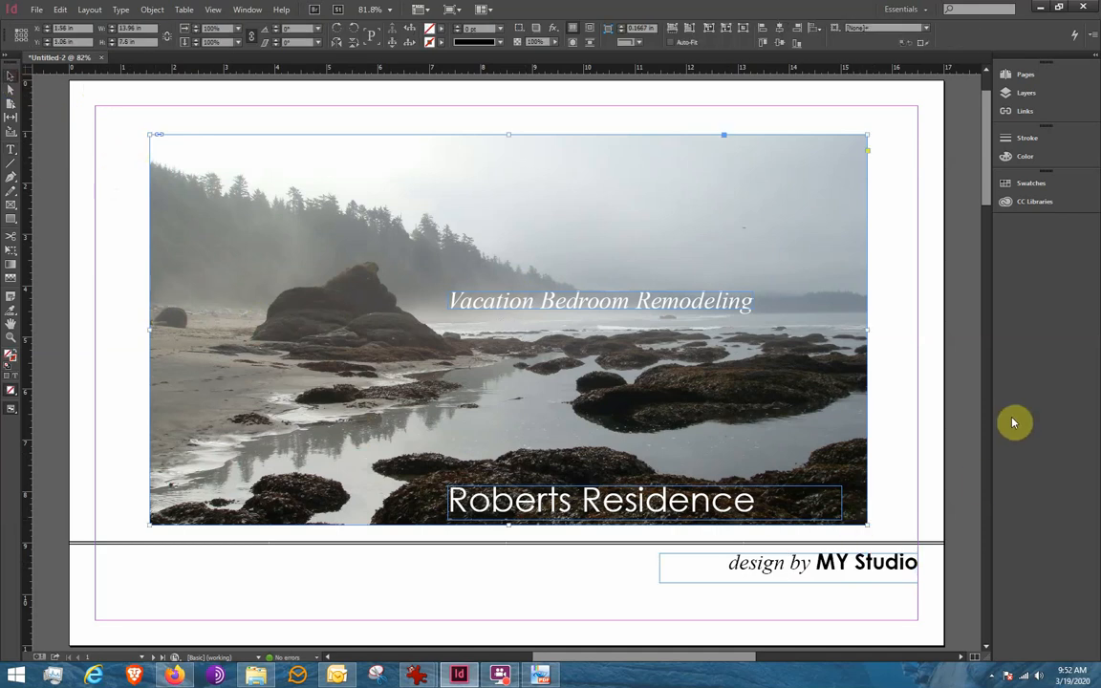
pyautogui.doubleClick(879, 561)
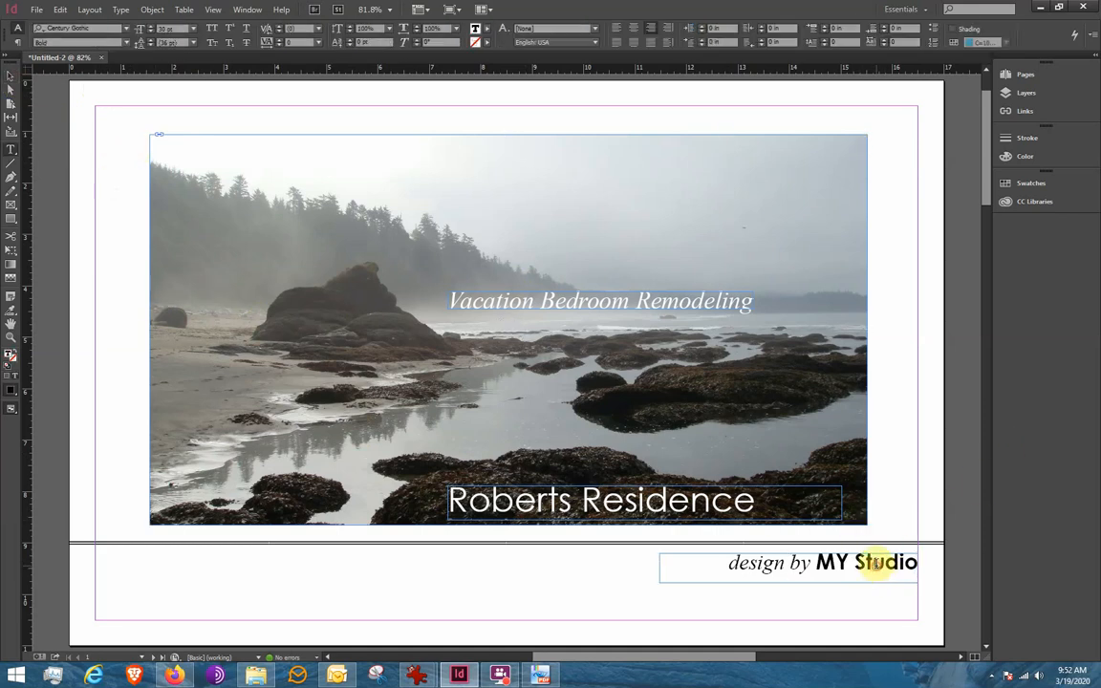
pyautogui.click(952, 504)
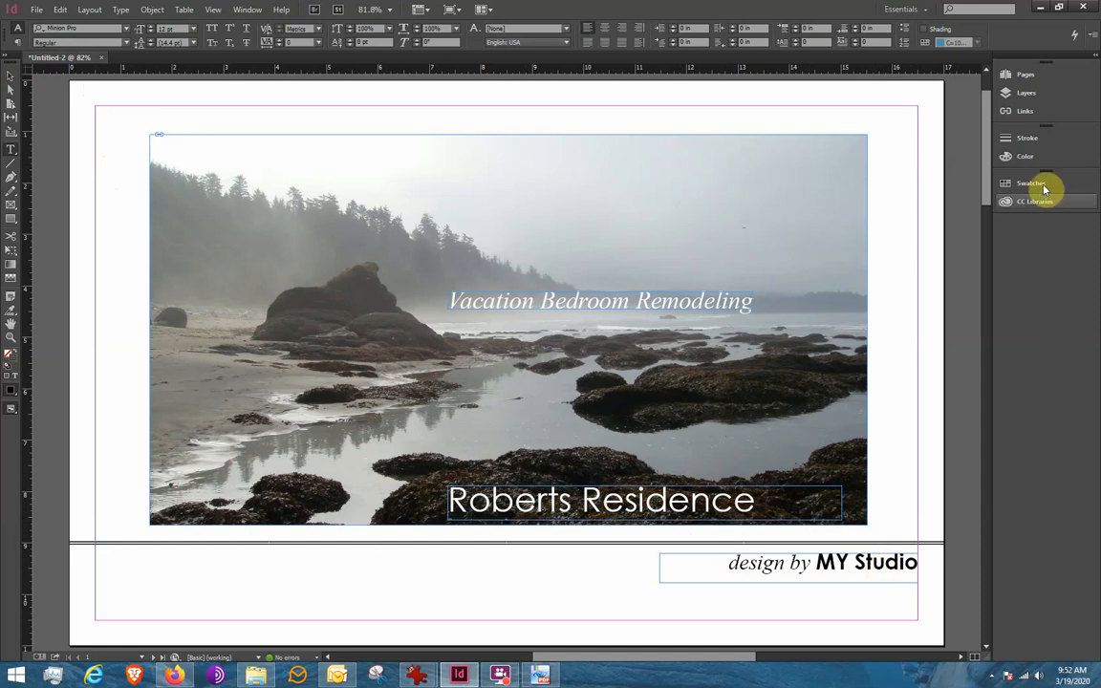
# - View page 2 to compare its footer placeholder text, and go back to page 1
pyautogui.click(1027, 82)
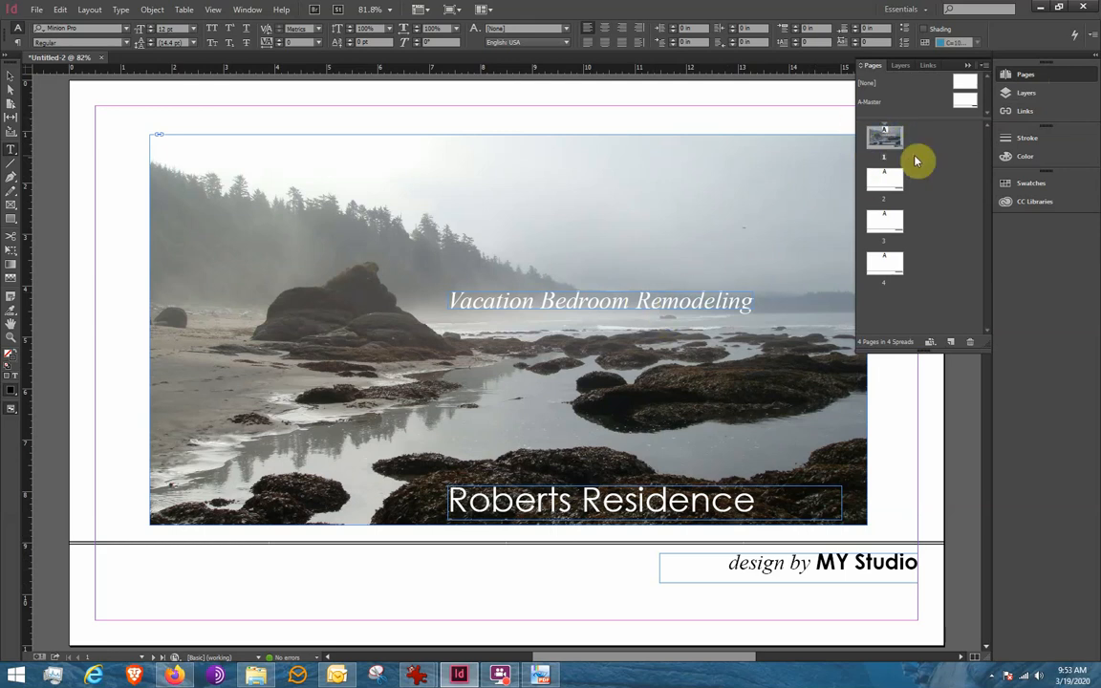
pyautogui.doubleClick(878, 187)
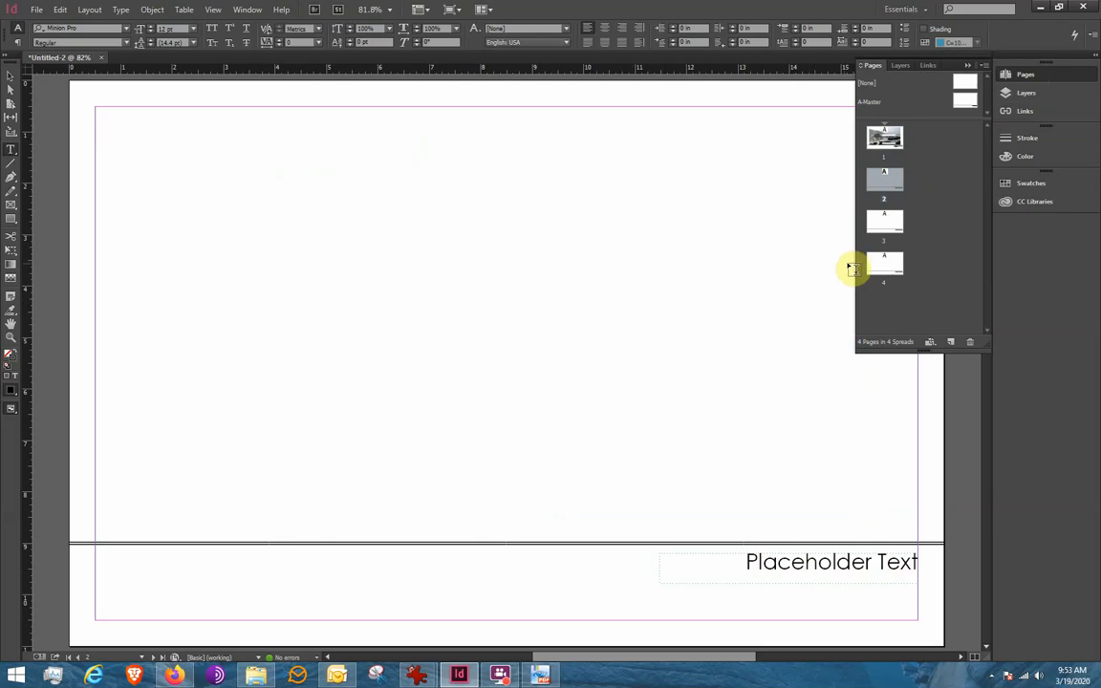
pyautogui.click(885, 141)
pyautogui.doubleClick(886, 141)
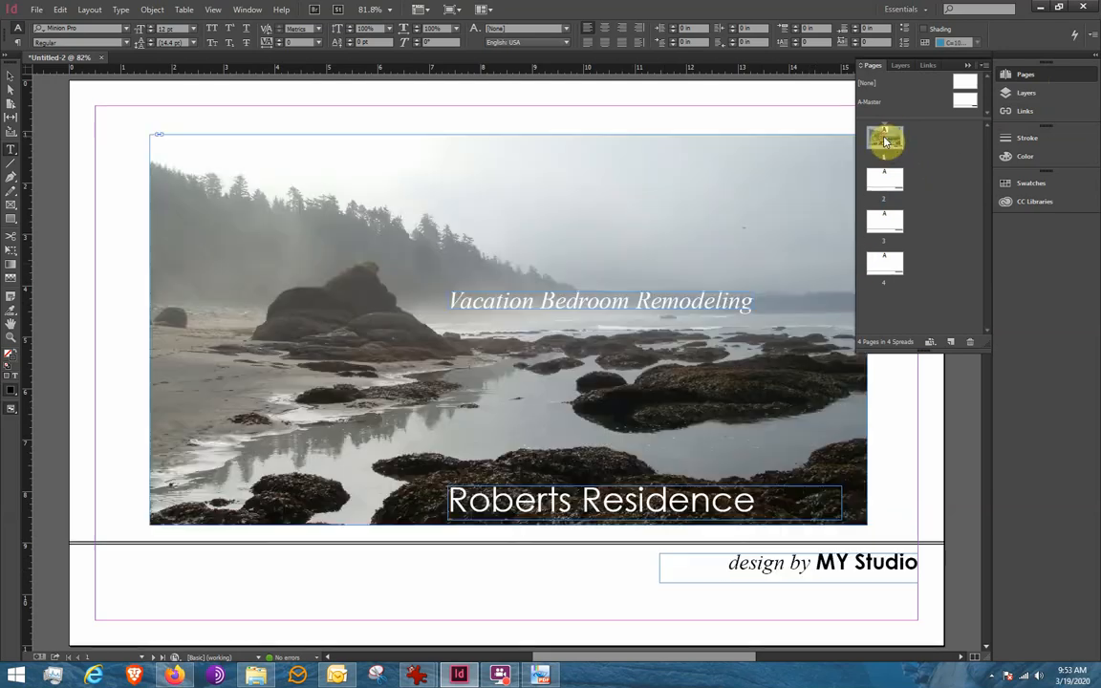